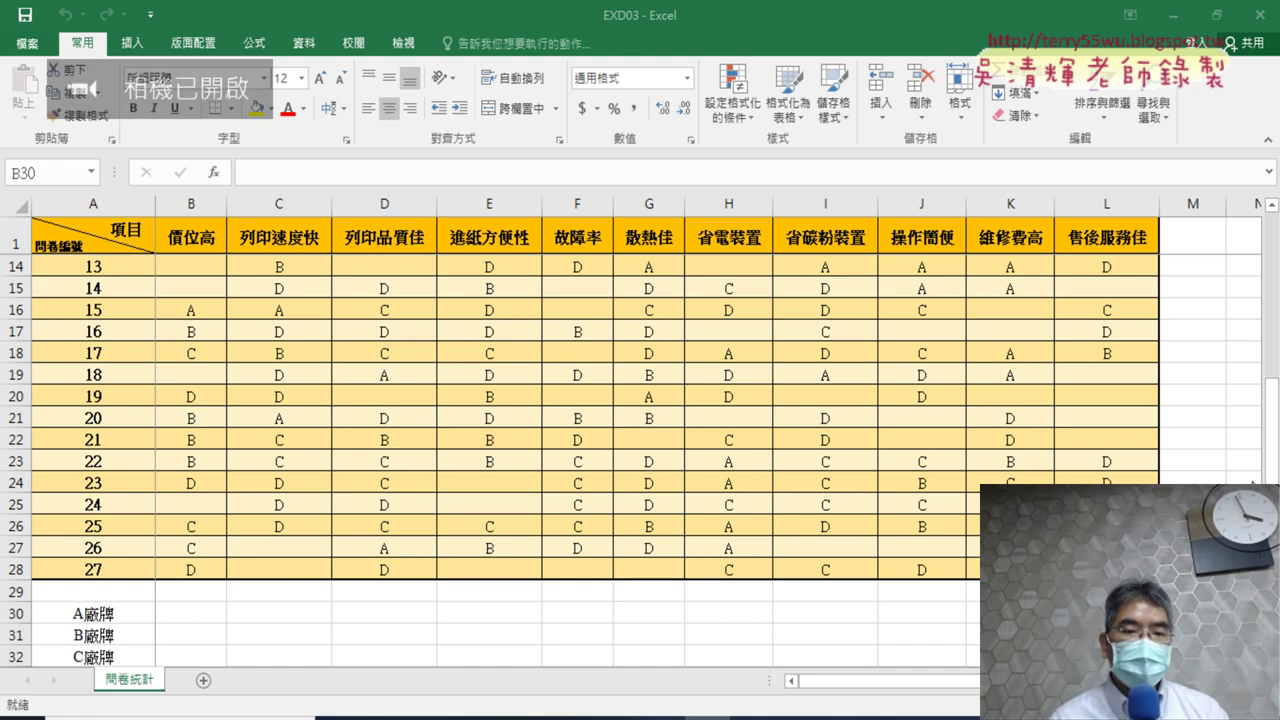
# Select cell B30, then switch to the browser showing the 308_銷售訂單 reference document.
pyautogui.click(190, 612)
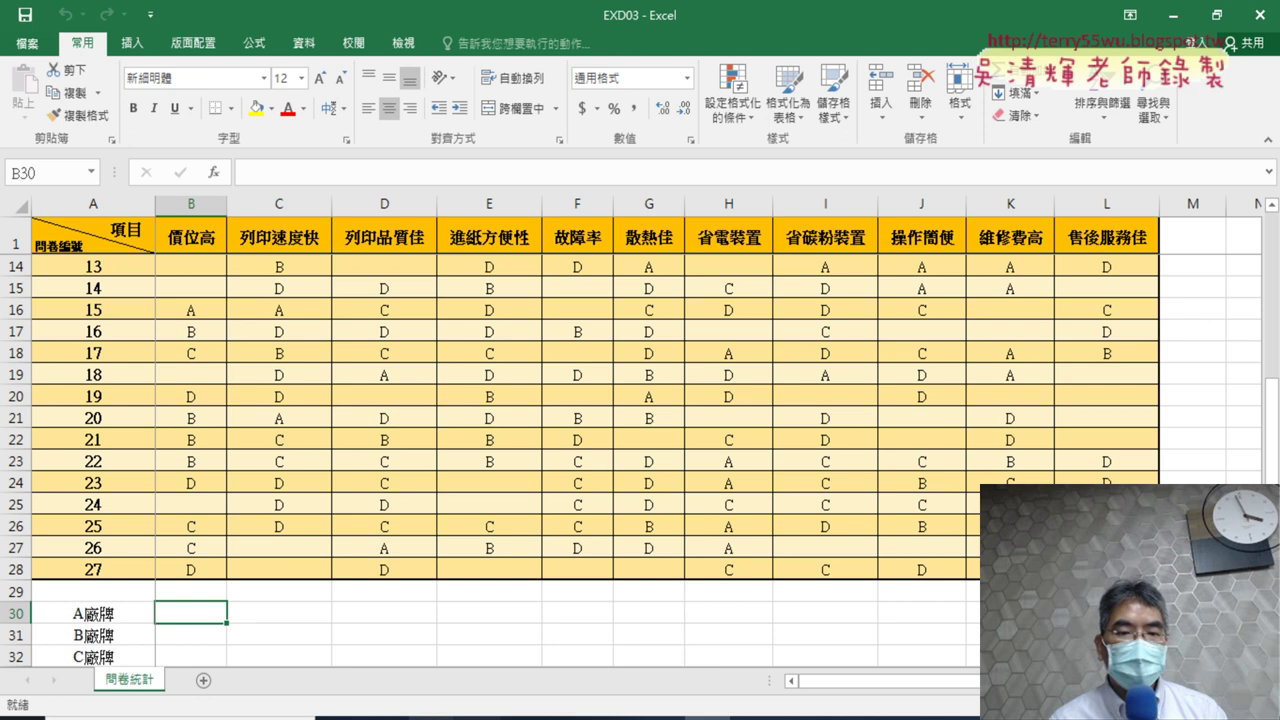
pyautogui.click(385, 718)
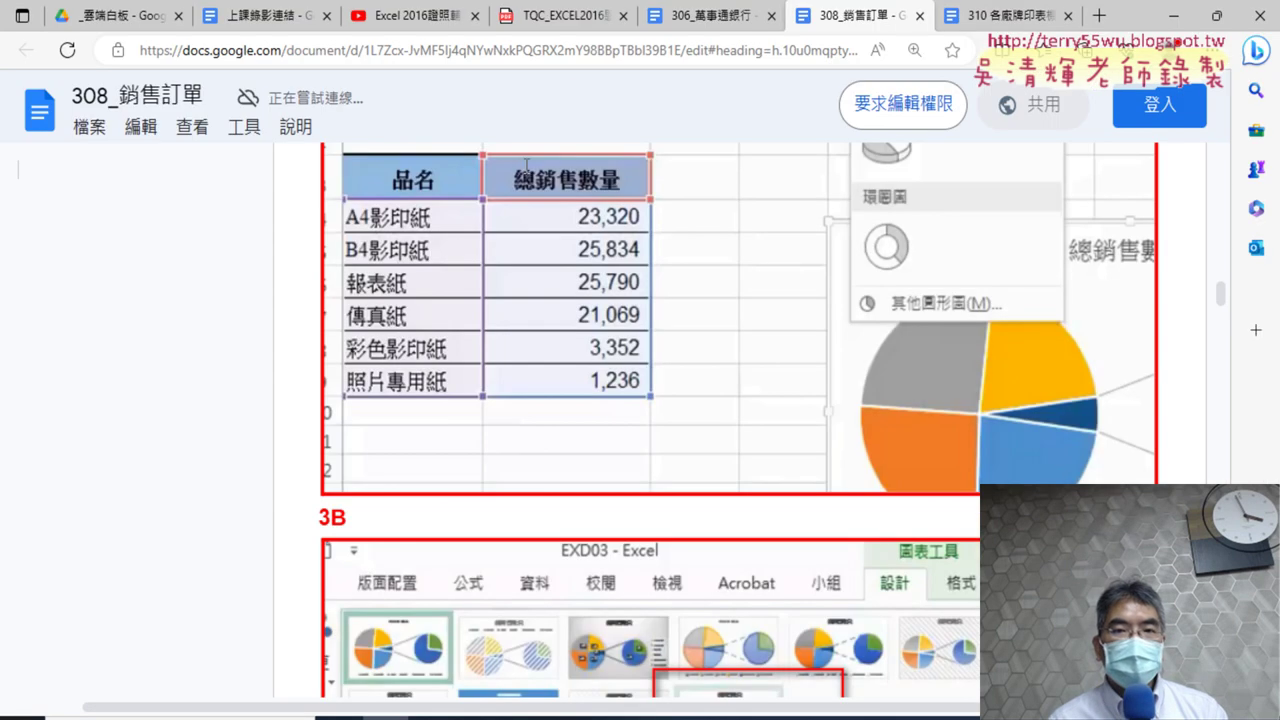
# Bring up the TQC_EXCEL2016題目.pdf exam file at task 310, the printer brand comparison.
pyautogui.click(566, 16)
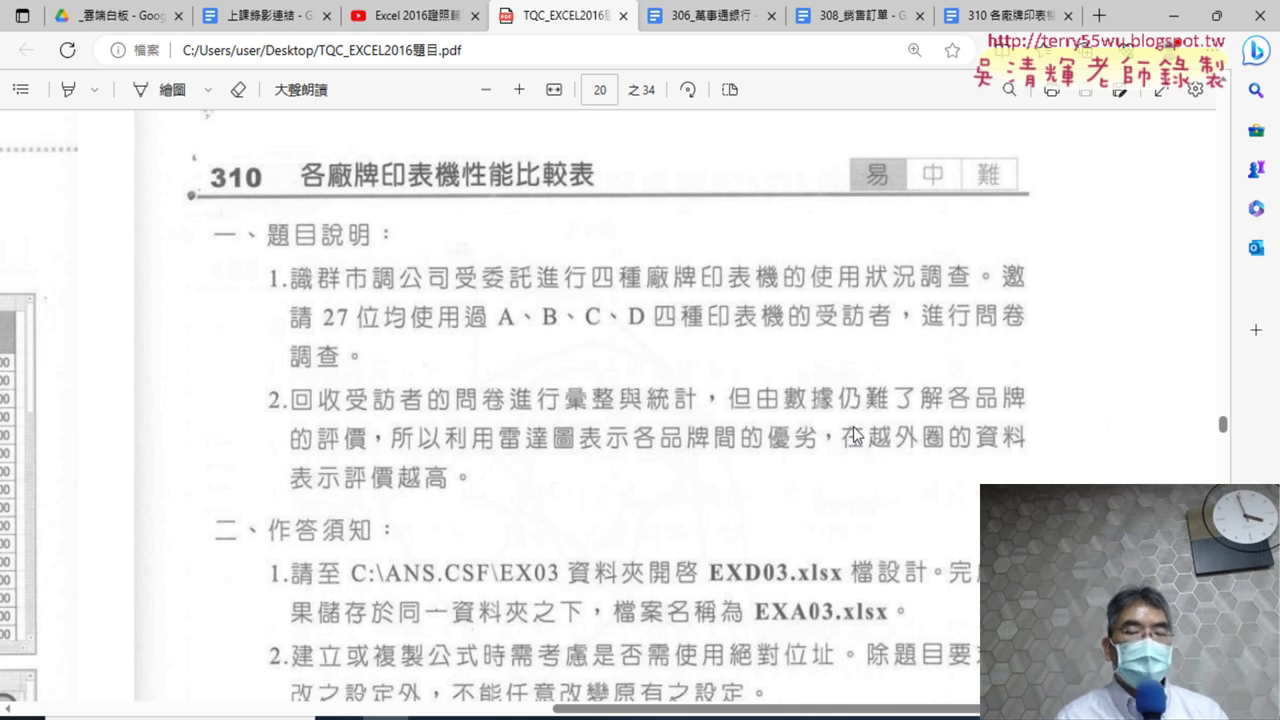
# Read task 310's 三 設計項目 chart requirements, then return to the EXD03 Excel workbook.
pyautogui.scroll(-2, 848, 437)
pyautogui.scroll(-4, 850, 437)
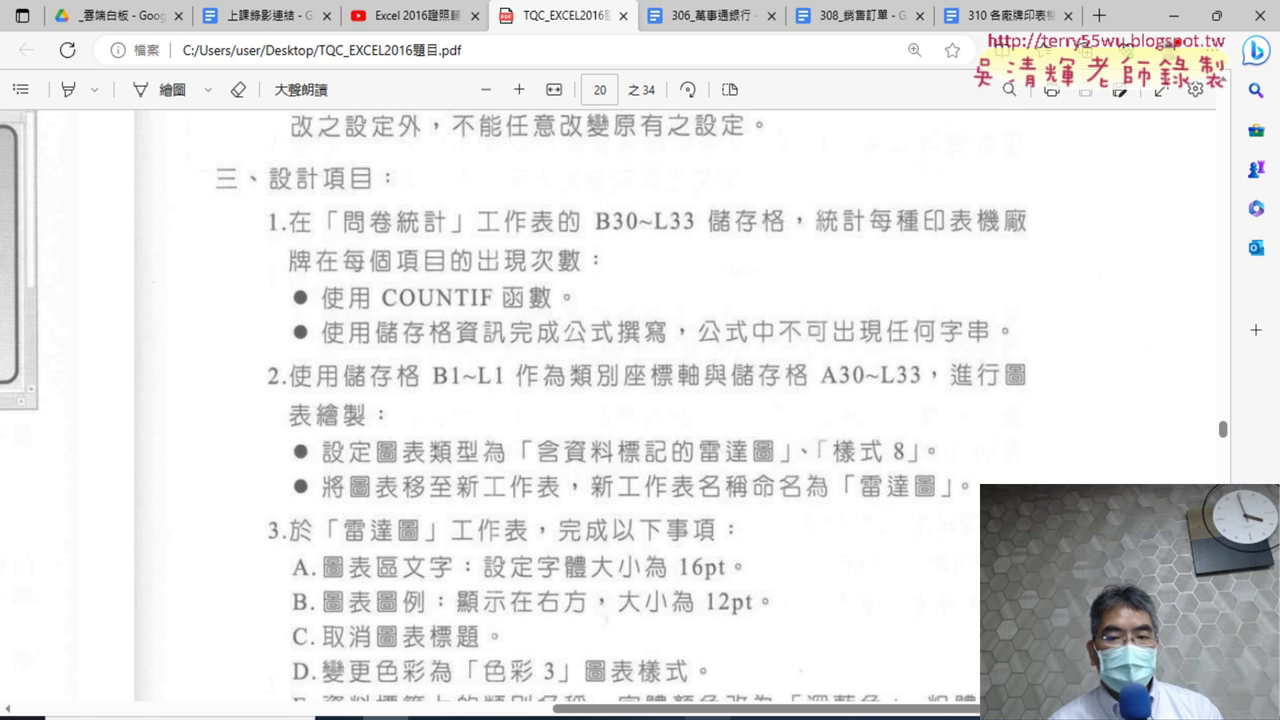
pyautogui.moveTo(713, 716)
pyautogui.click(713, 658)
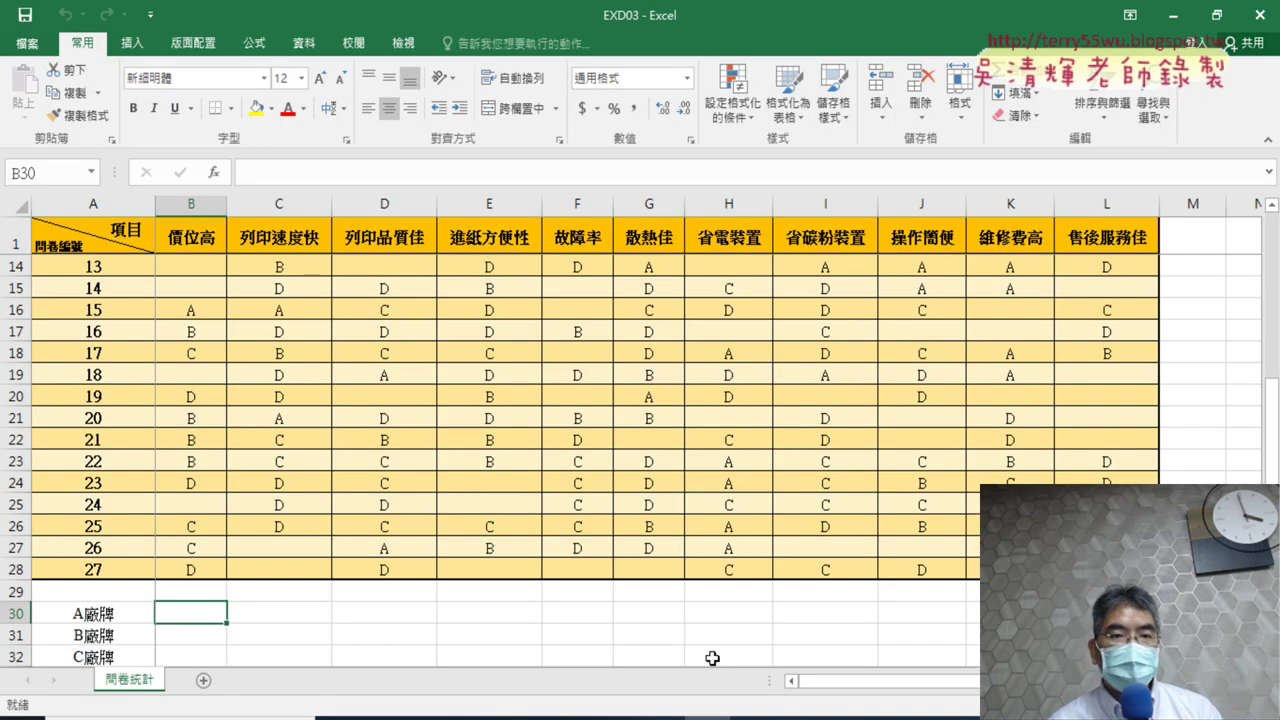
pyautogui.click(192, 261)
pyautogui.scroll(4, 294, 337)
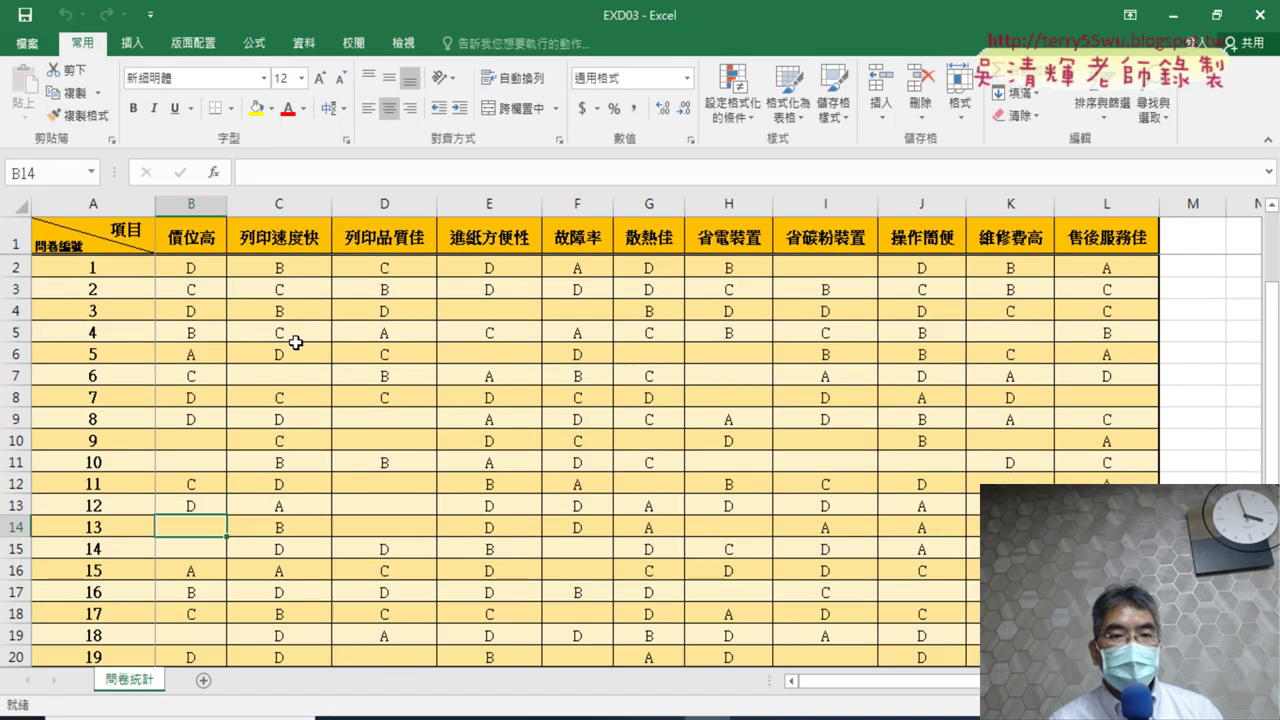
pyautogui.click(192, 267)
pyautogui.scroll(-7, 1040, 400)
pyautogui.scroll(1, 1100, 410)
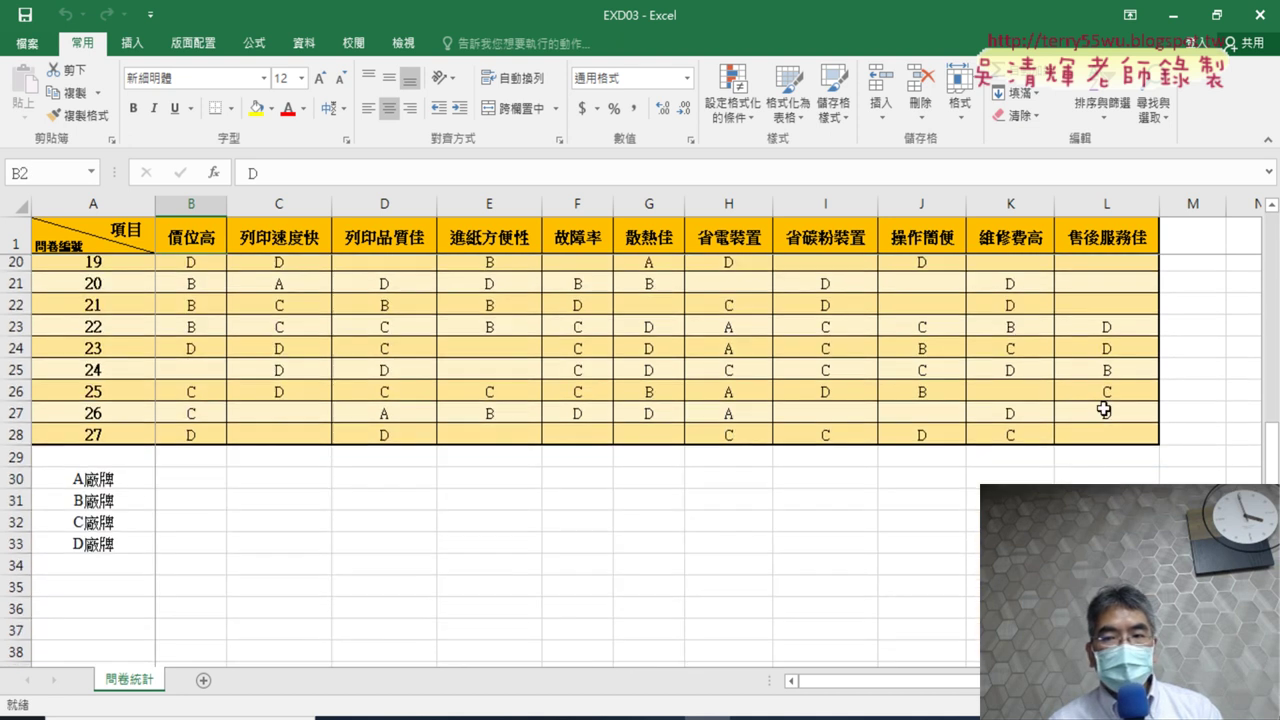
pyautogui.click(1112, 440)
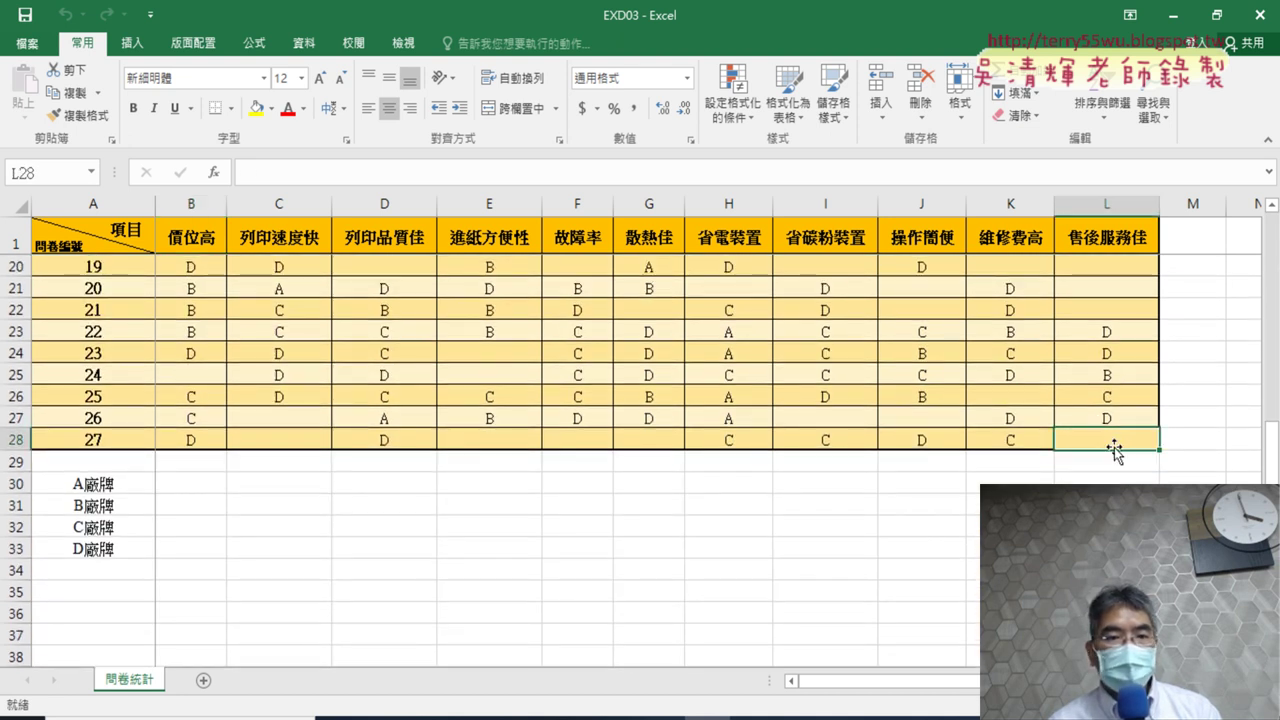
pyautogui.scroll(3, 540, 570)
pyautogui.scroll(3, 400, 450)
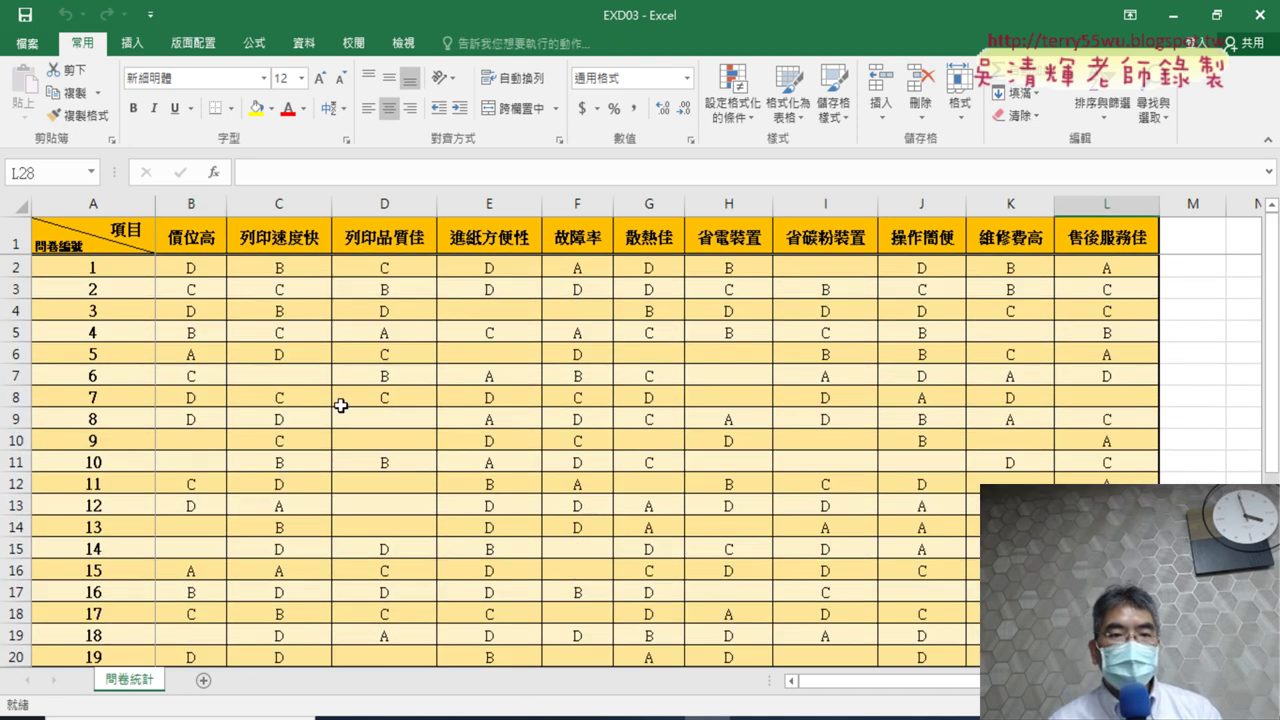
pyautogui.click(200, 268)
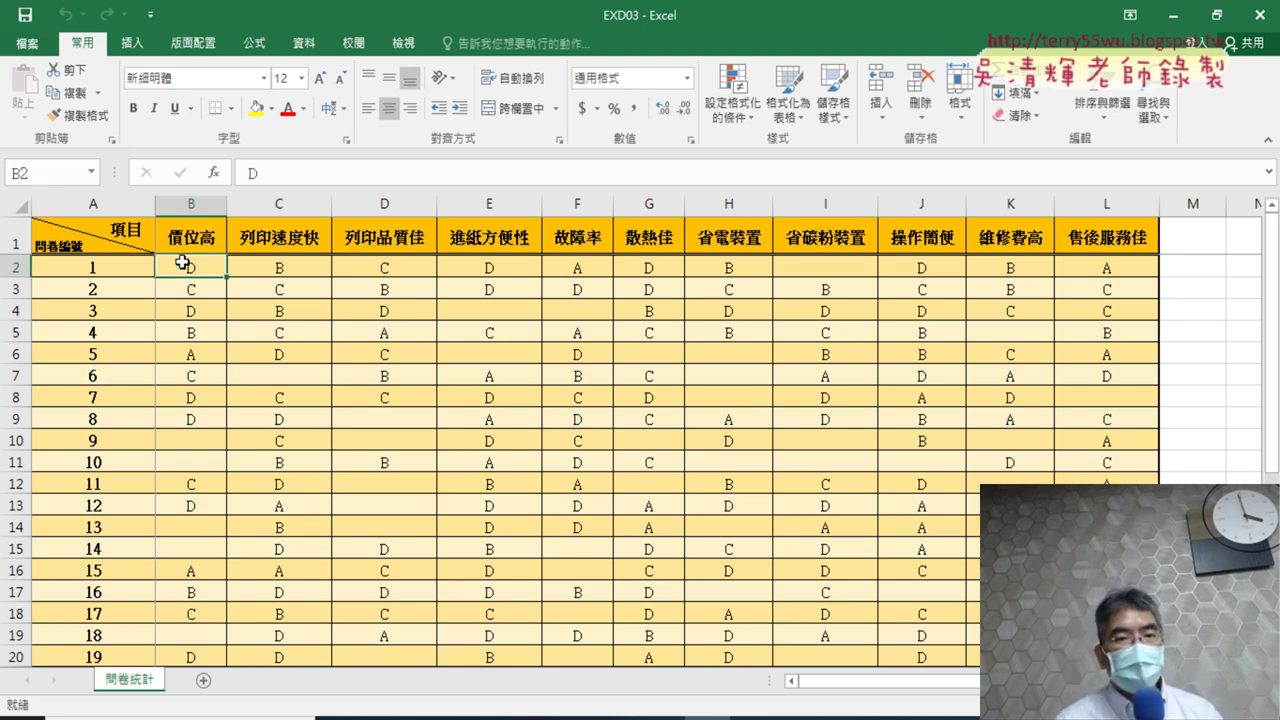
pyautogui.click(281, 265)
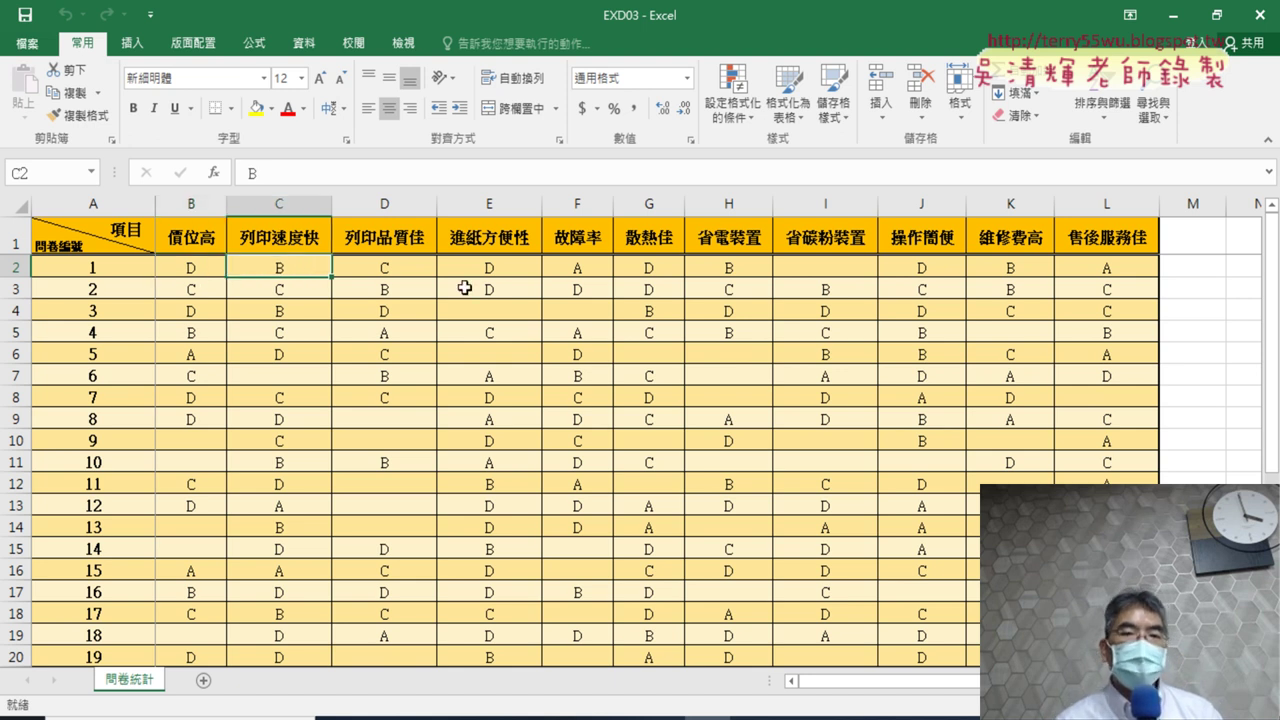
pyautogui.click(409, 265)
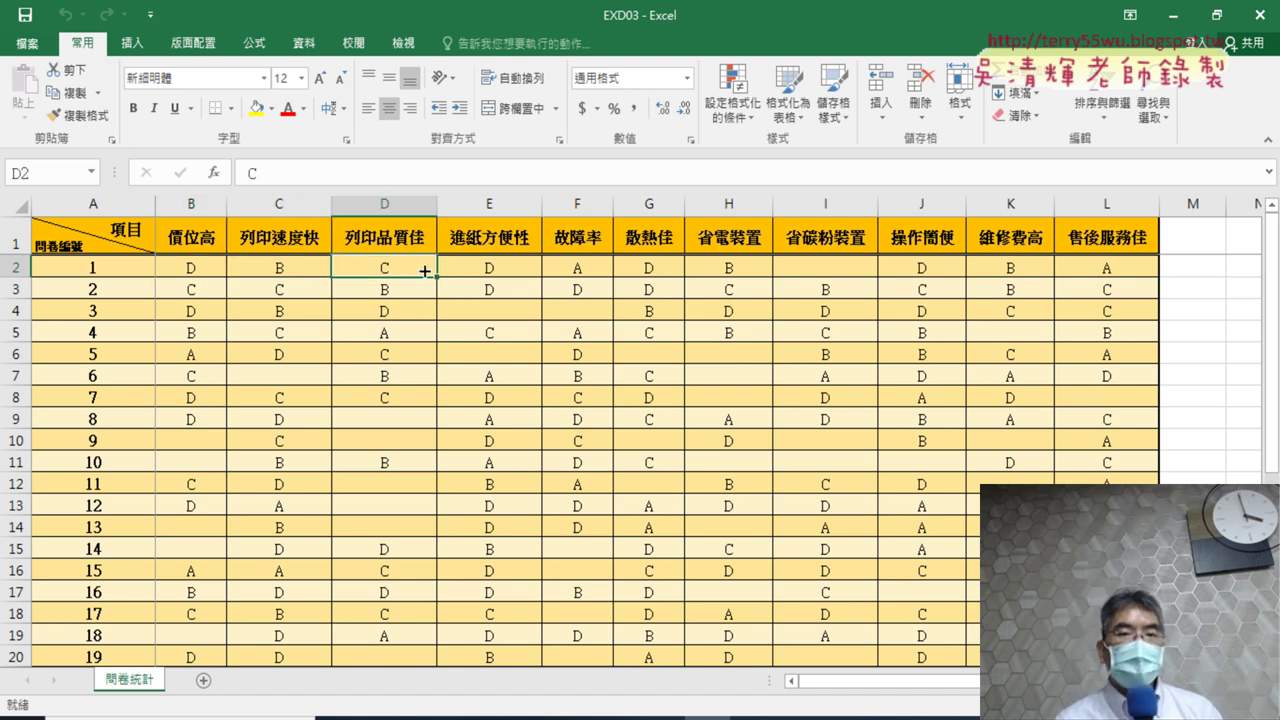
pyautogui.click(514, 271)
pyautogui.moveTo(190, 268)
pyautogui.mouseDown()
pyautogui.moveTo(718, 278)
pyautogui.moveTo(1109, 263)
pyautogui.mouseUp()
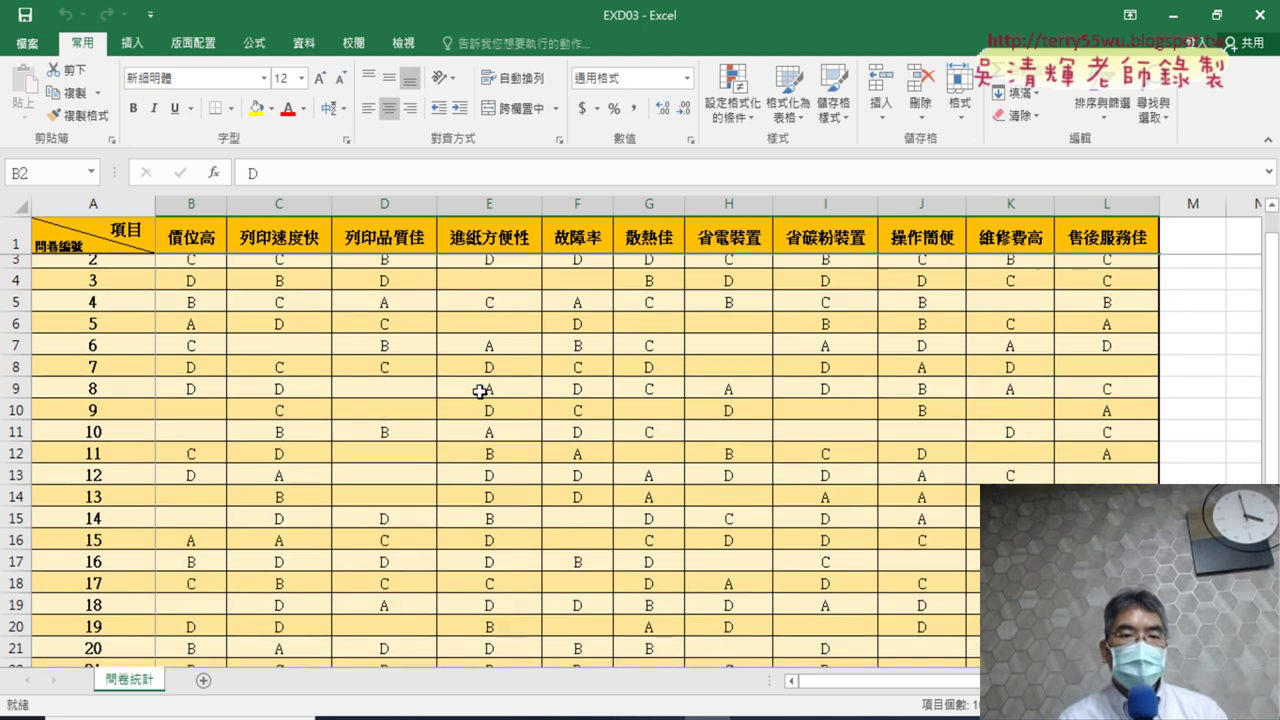
pyautogui.scroll(-4, 486, 385)
pyautogui.scroll(-2, 476, 383)
pyautogui.scroll(-1, 476, 383)
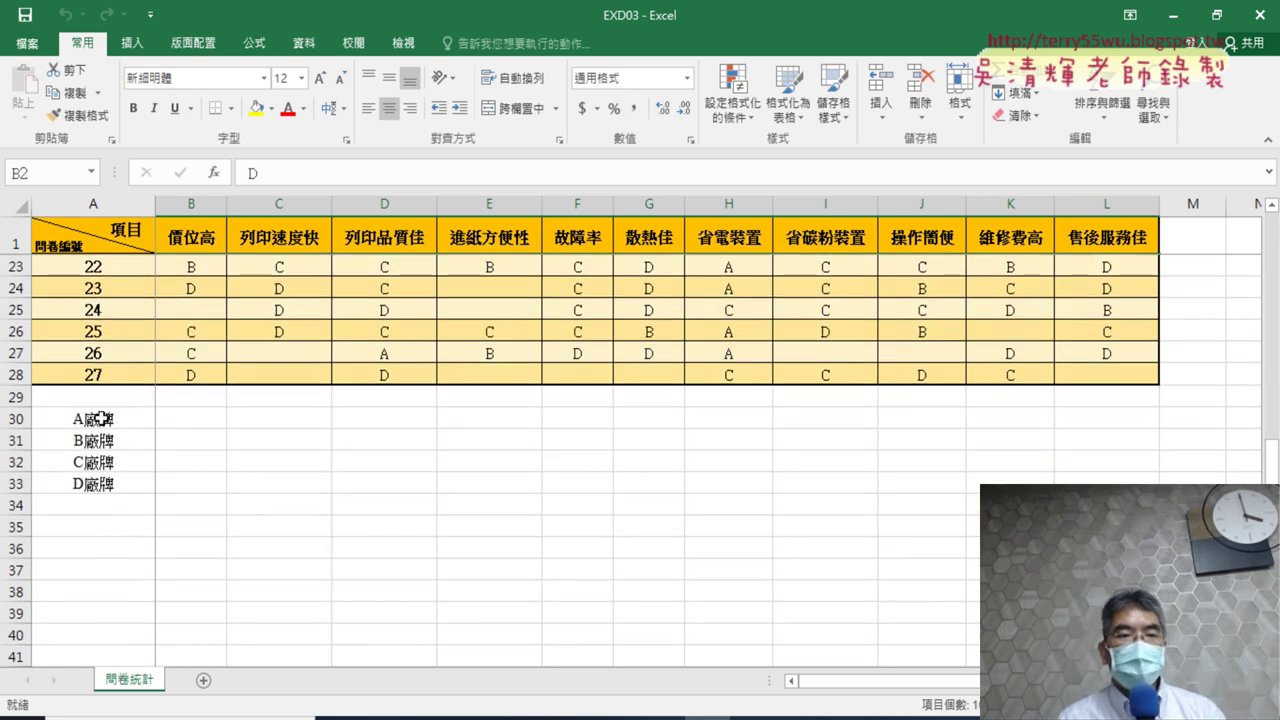
pyautogui.moveTo(100, 419); pyautogui.dragTo(127, 483)
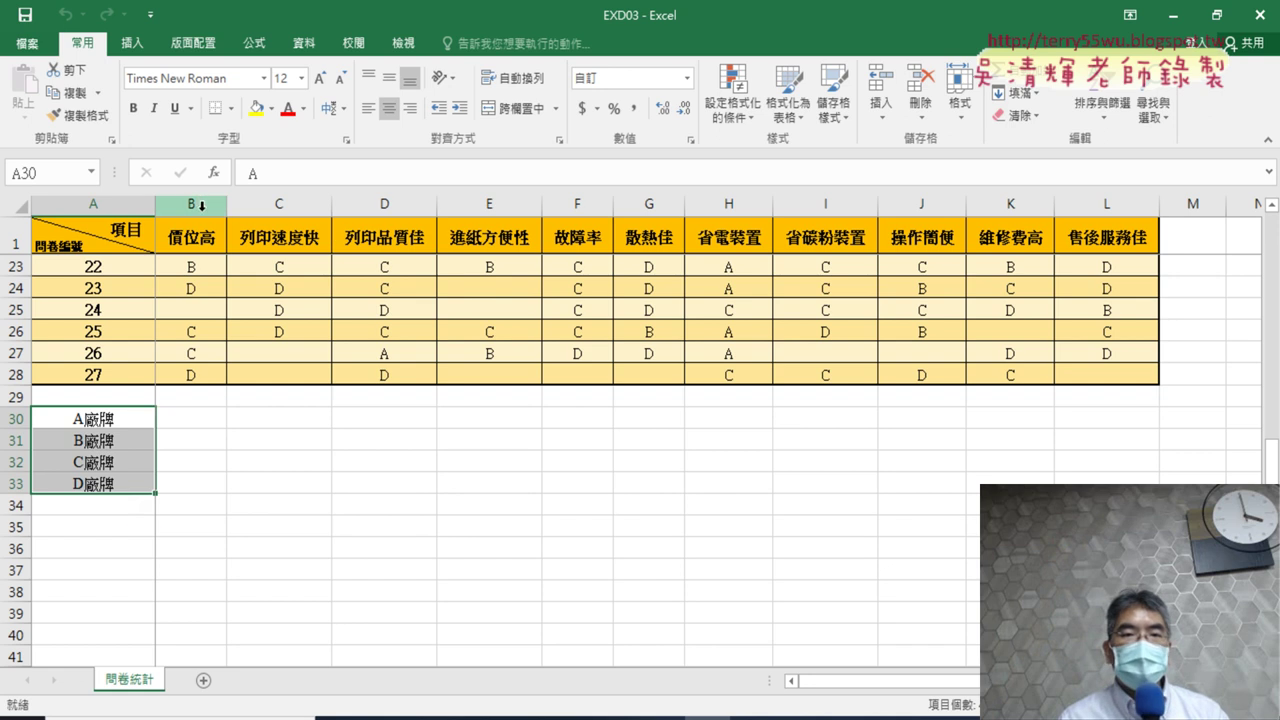
pyautogui.moveTo(200, 204)
pyautogui.mouseDown()
pyautogui.moveTo(1110, 205)
pyautogui.moveTo(172, 224)
pyautogui.mouseUp()
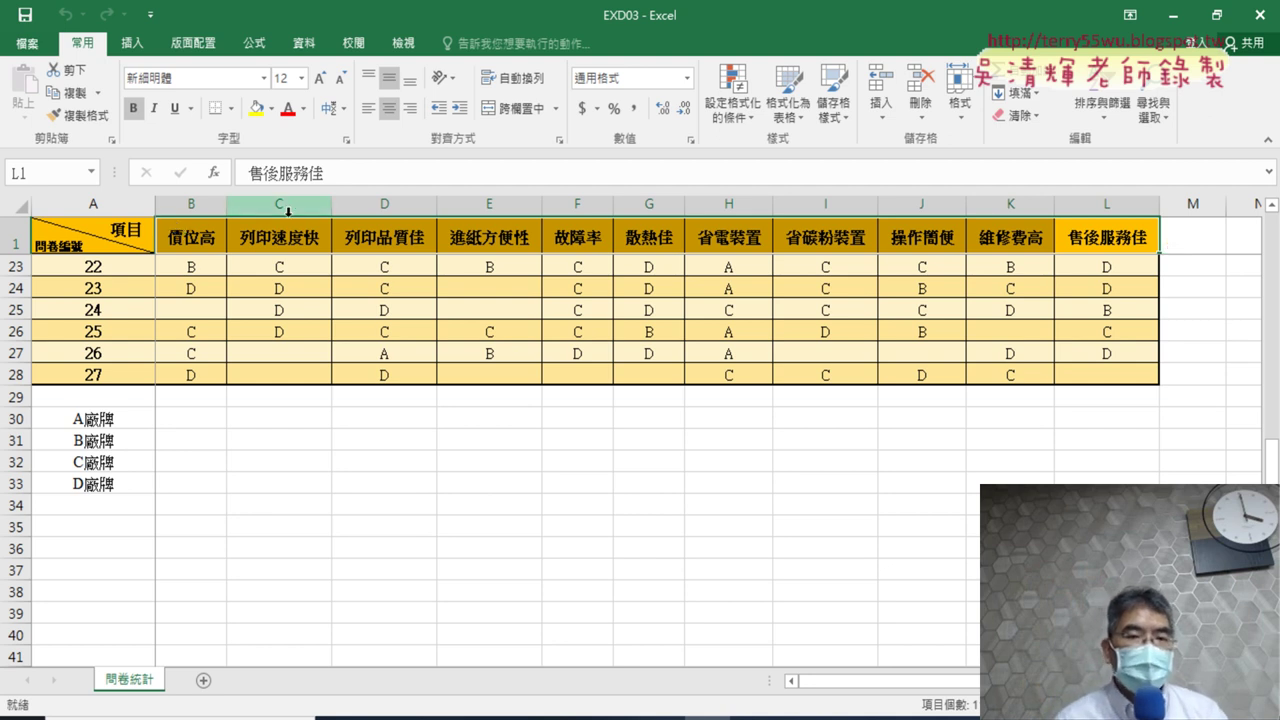
pyautogui.click(108, 420)
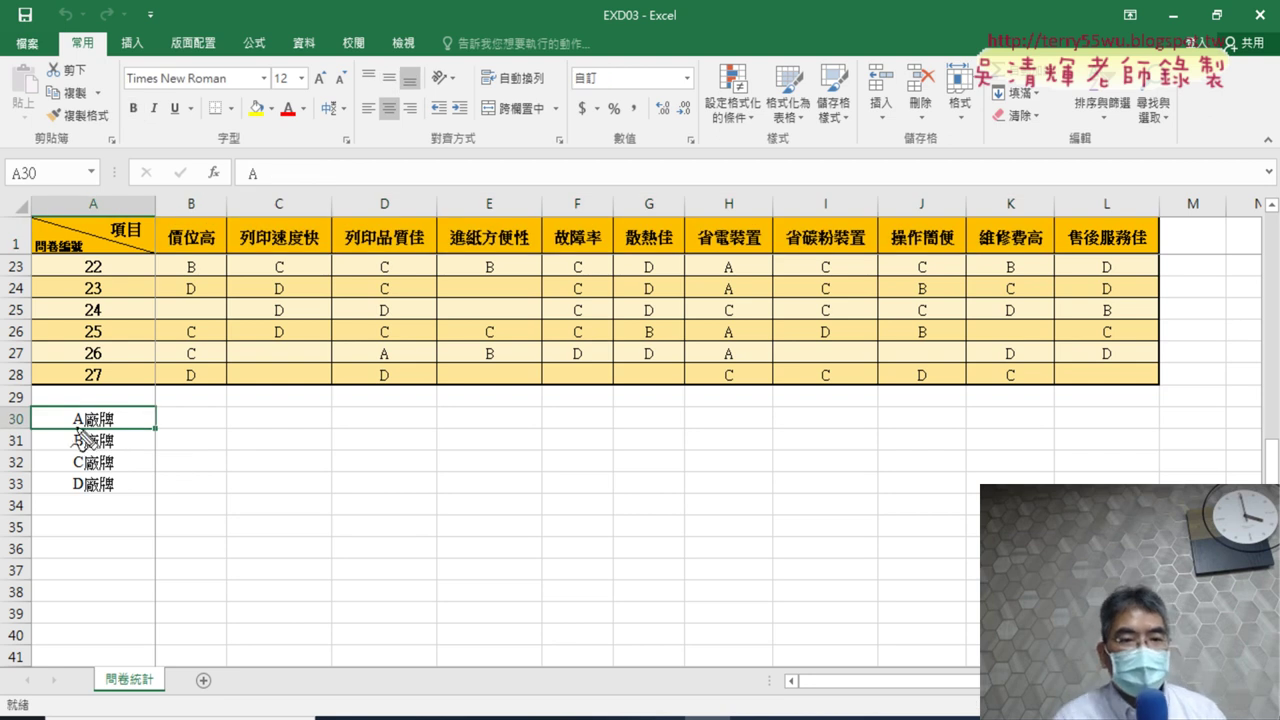
pyautogui.moveTo(88, 430)
pyautogui.mouseDown()
pyautogui.moveTo(118, 431)
pyautogui.moveTo(76, 430)
pyautogui.mouseUp()
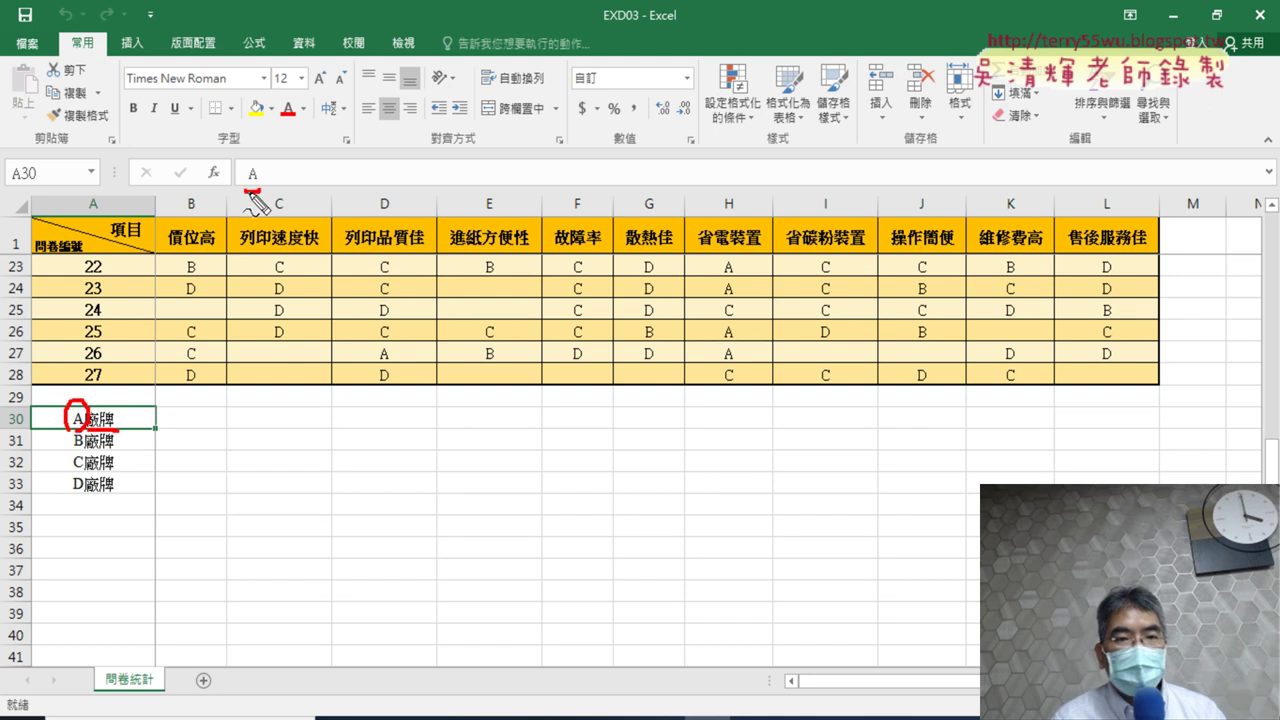
pyautogui.moveTo(250, 192); pyautogui.dragTo(272, 184)
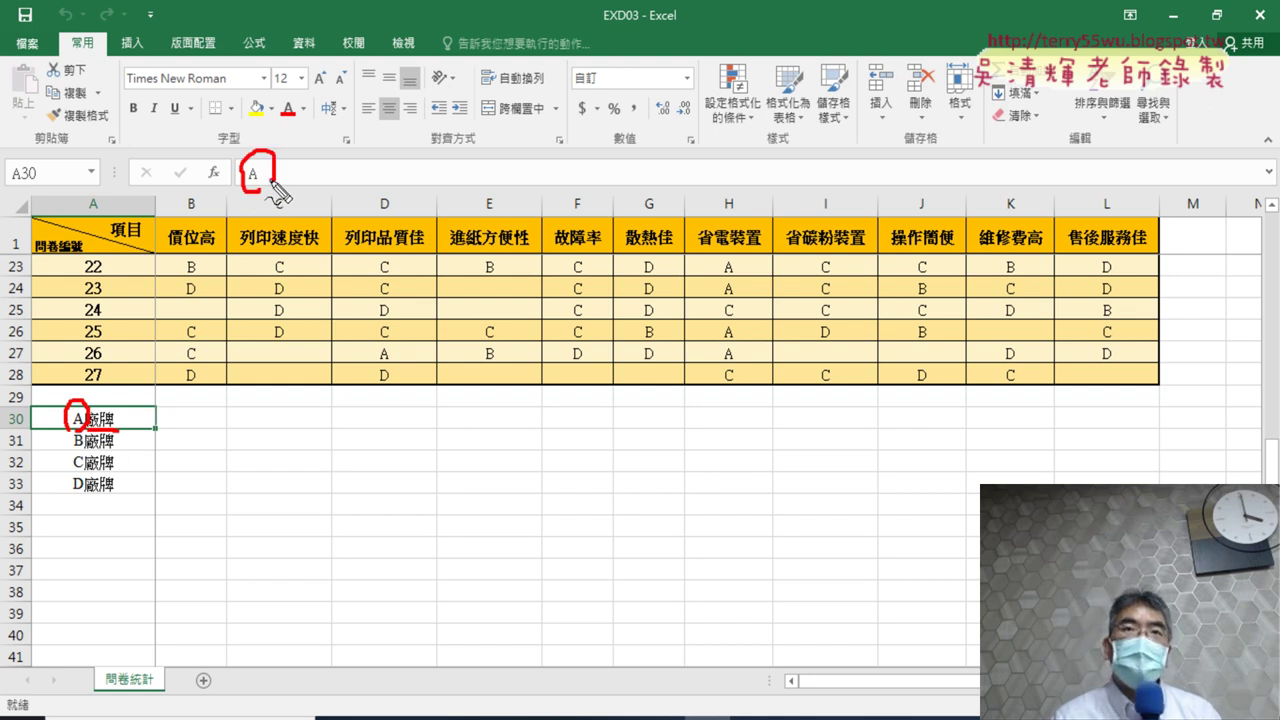
pyautogui.press('Escape')
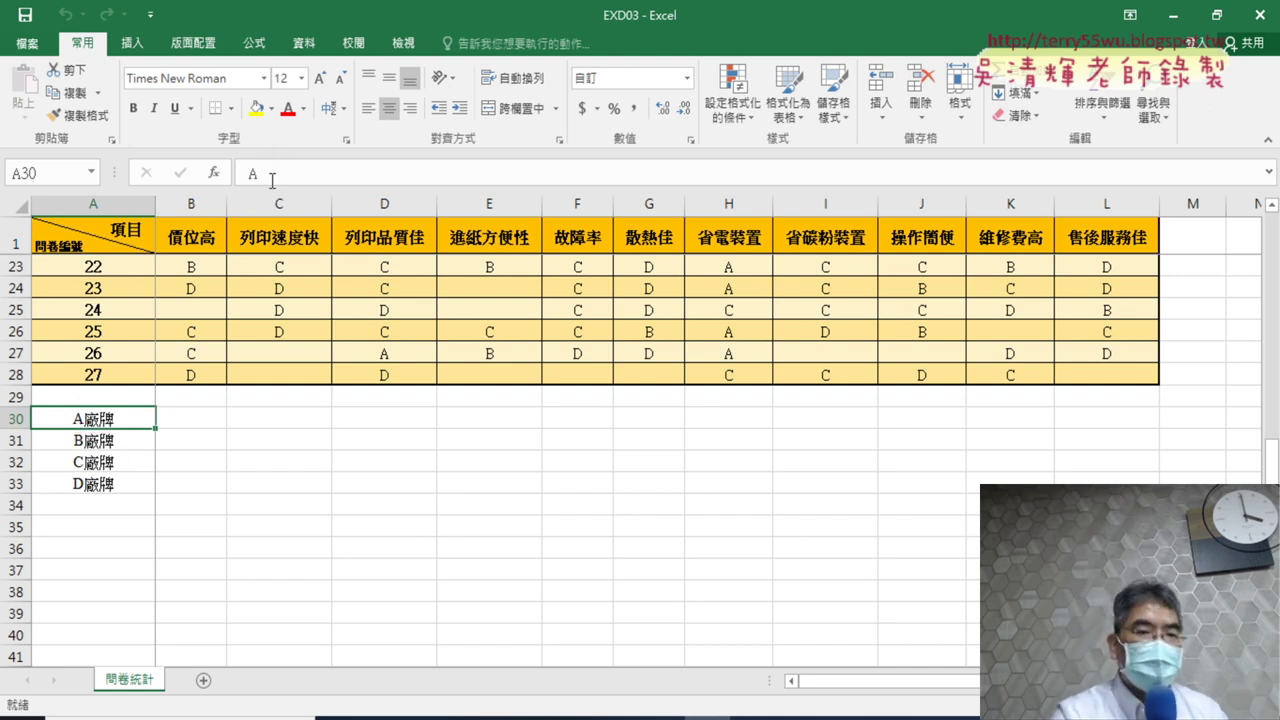
pyautogui.rightClick(115, 410)
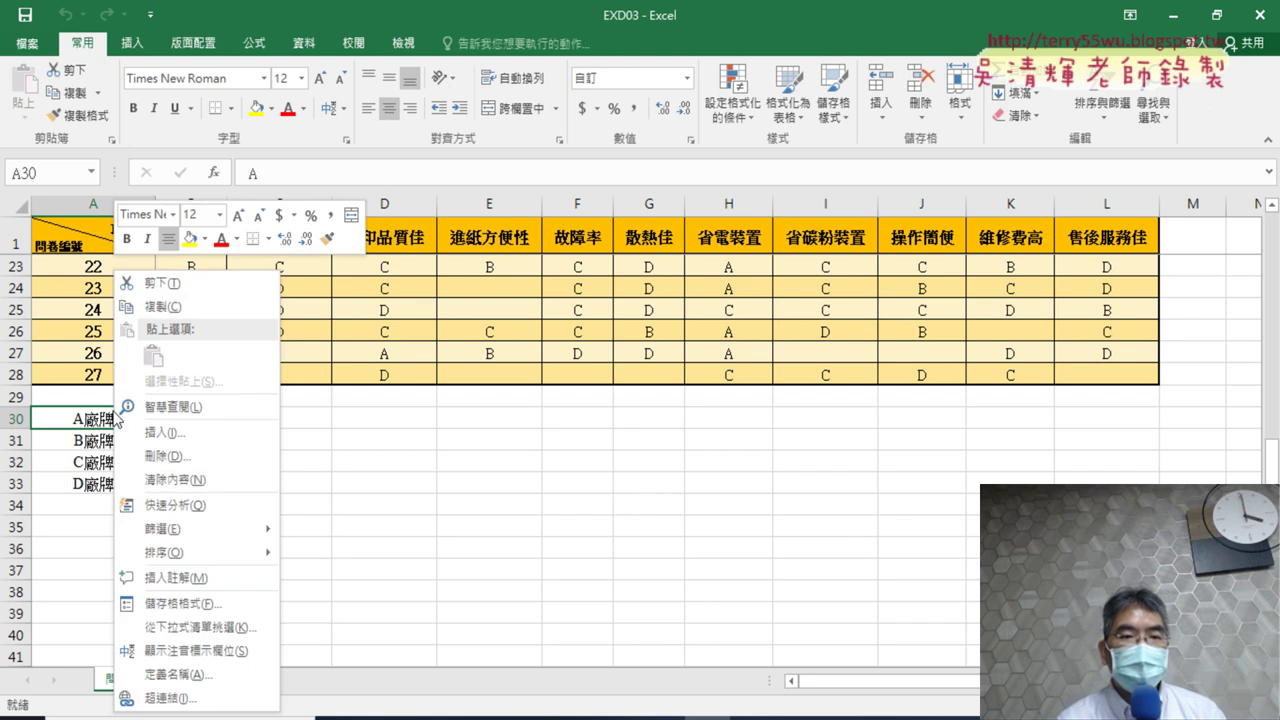
pyautogui.click(212, 601)
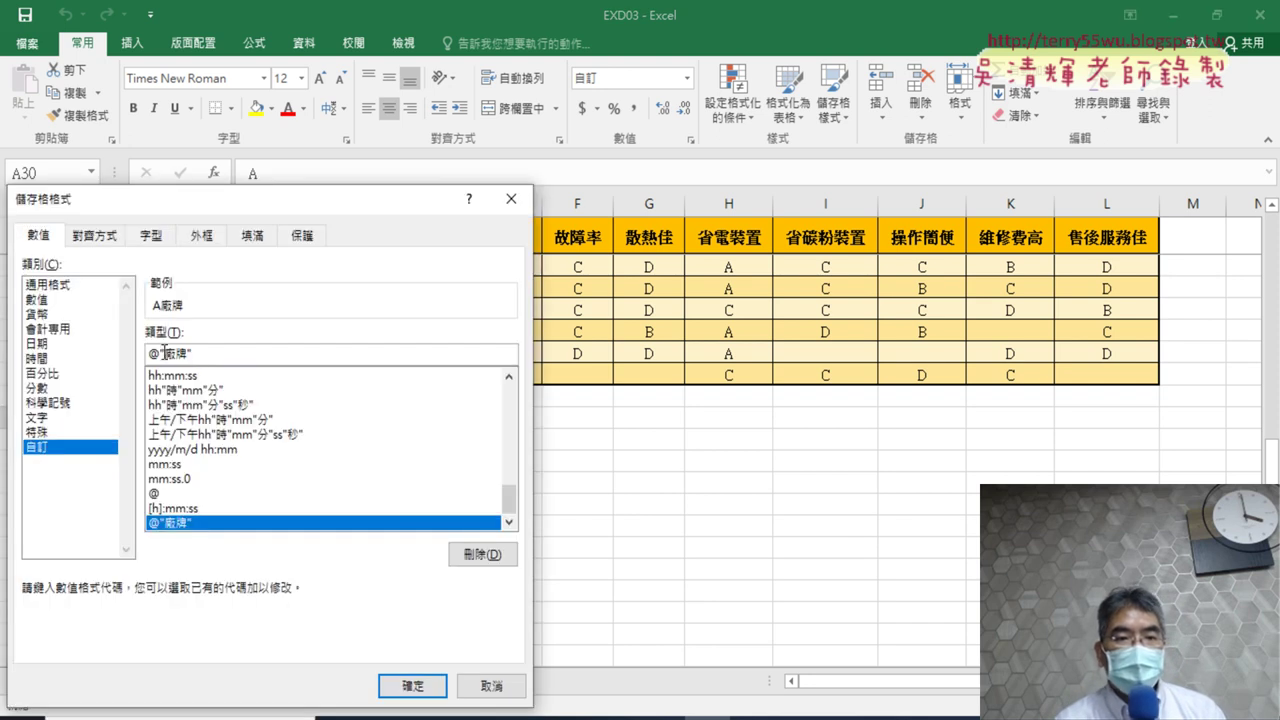
pyautogui.moveTo(250, 199); pyautogui.dragTo(560, 76)
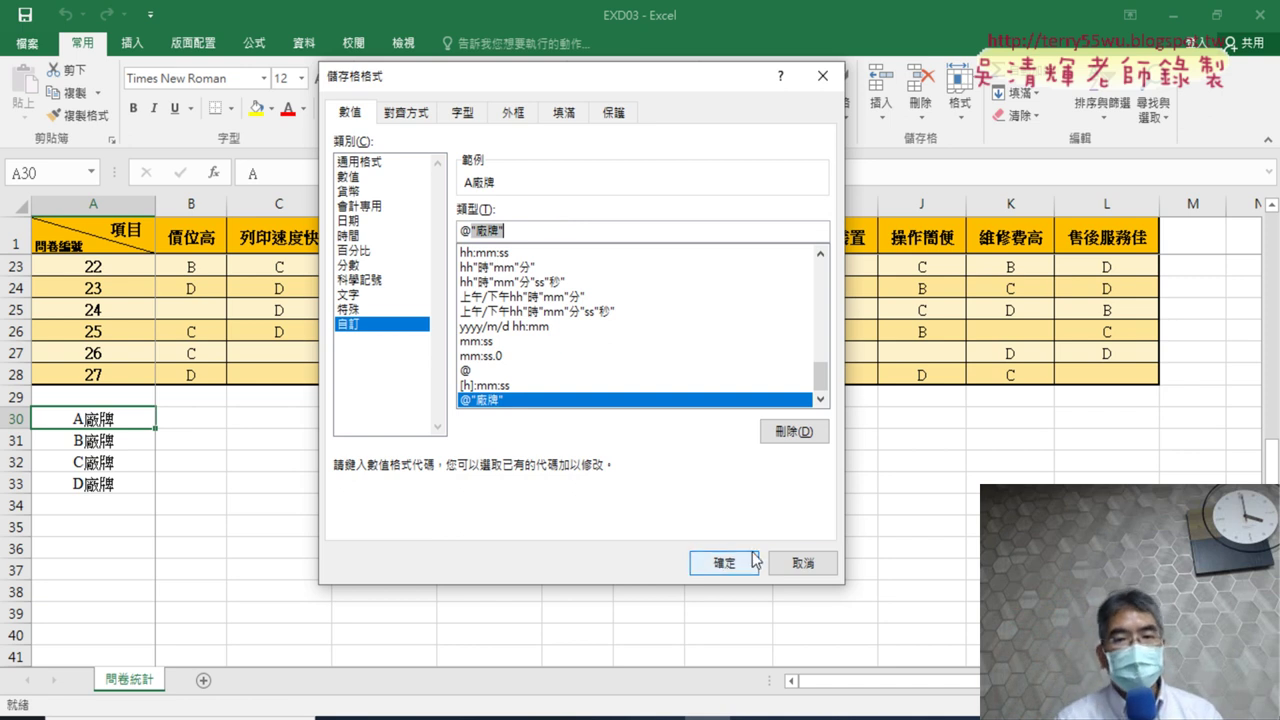
pyautogui.click(808, 563)
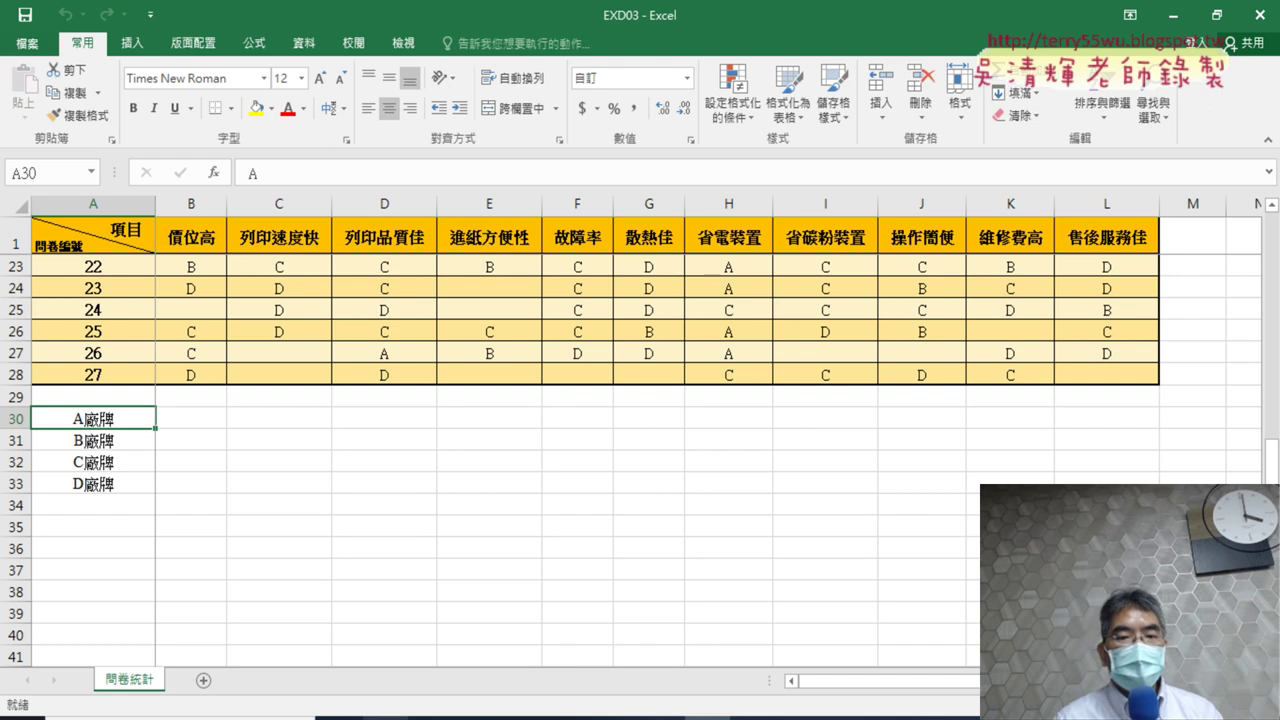
pyautogui.moveTo(387, 716)
pyautogui.click(460, 567)
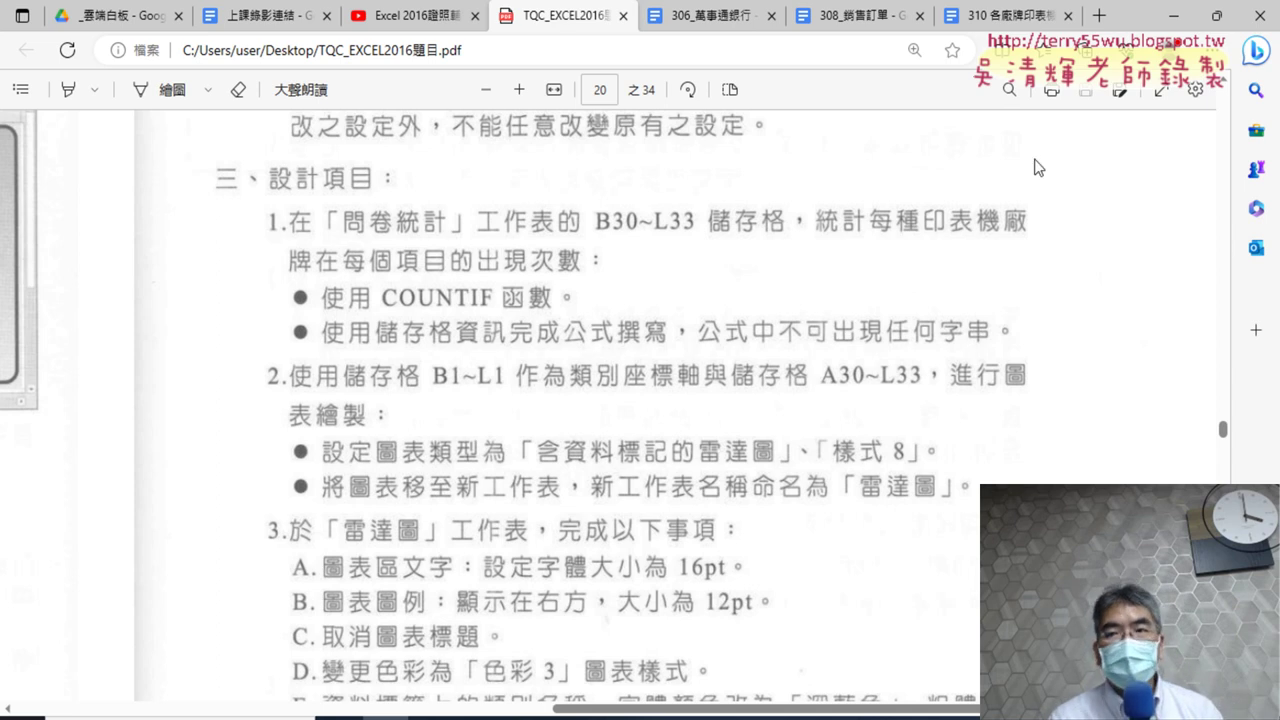
pyautogui.click(1174, 18)
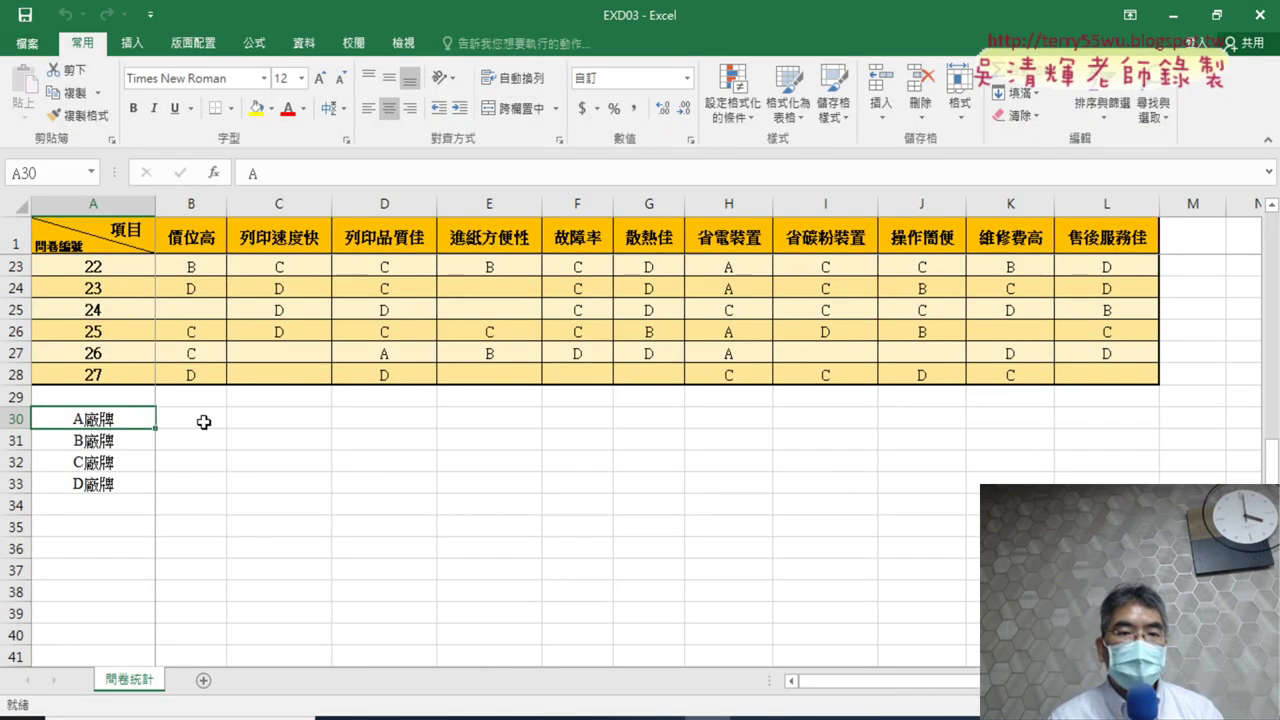
pyautogui.click(200, 420)
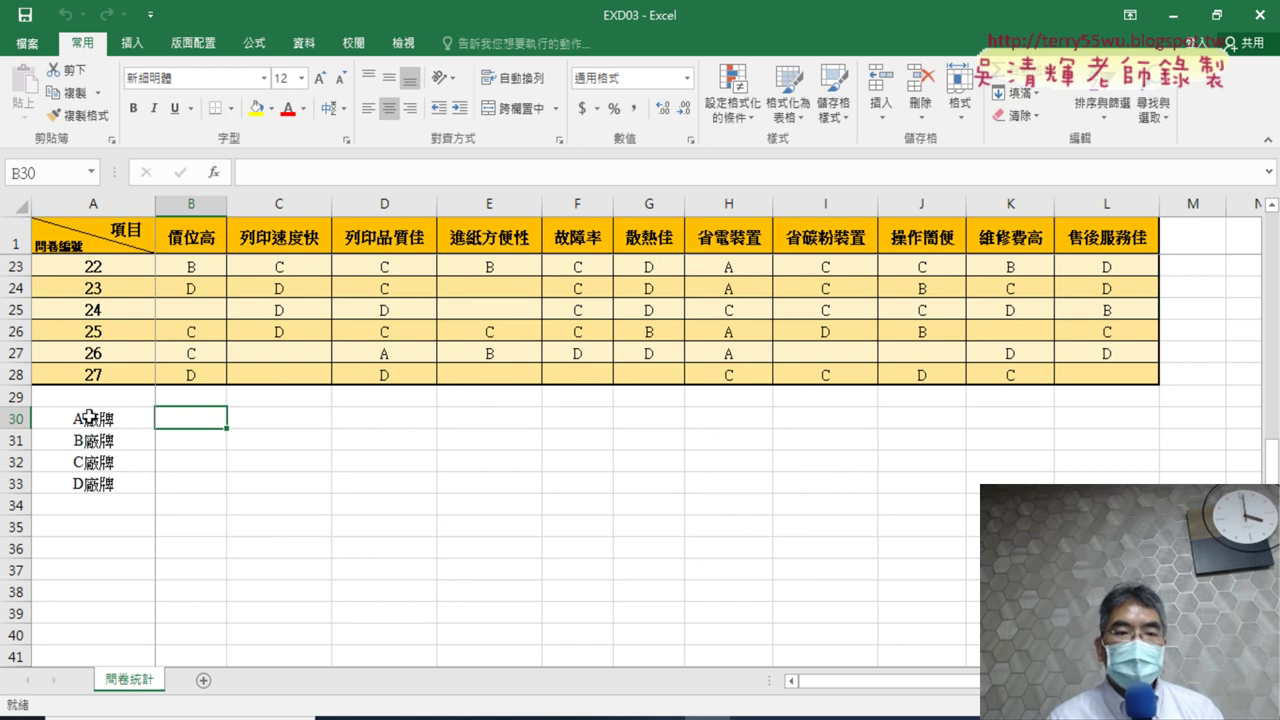
pyautogui.scroll(3, 189, 417)
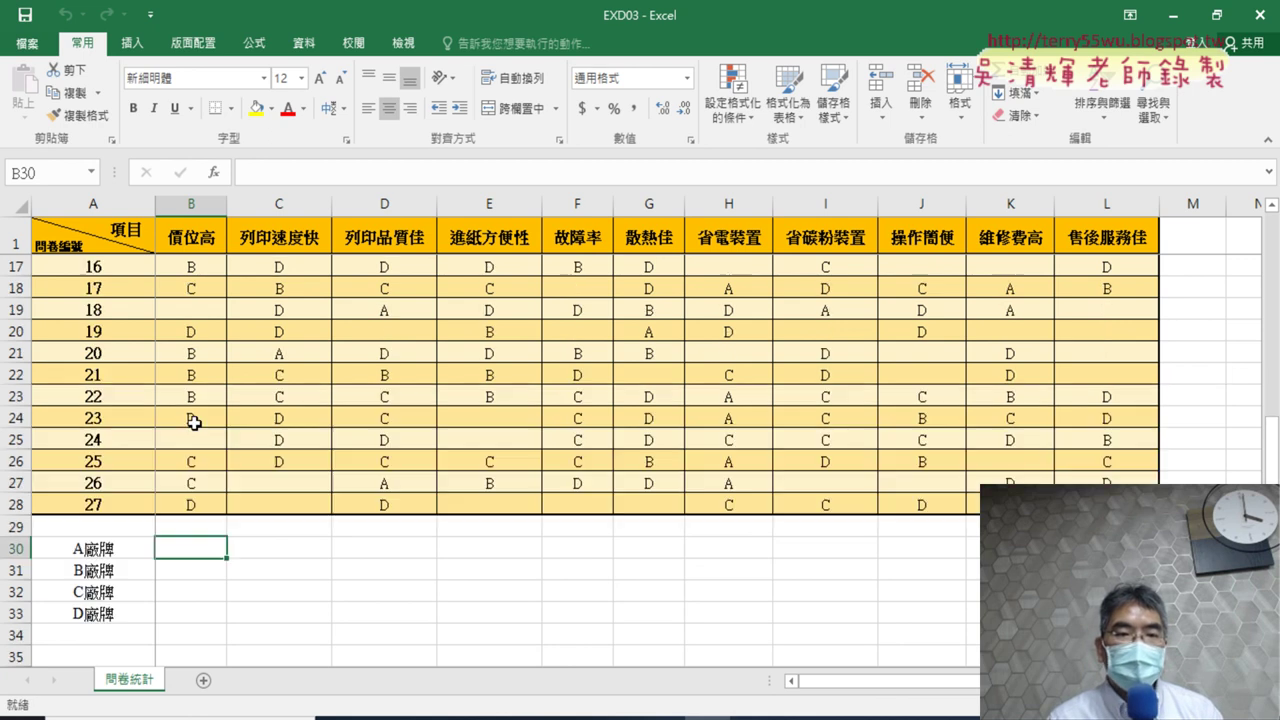
pyautogui.scroll(4, 189, 417)
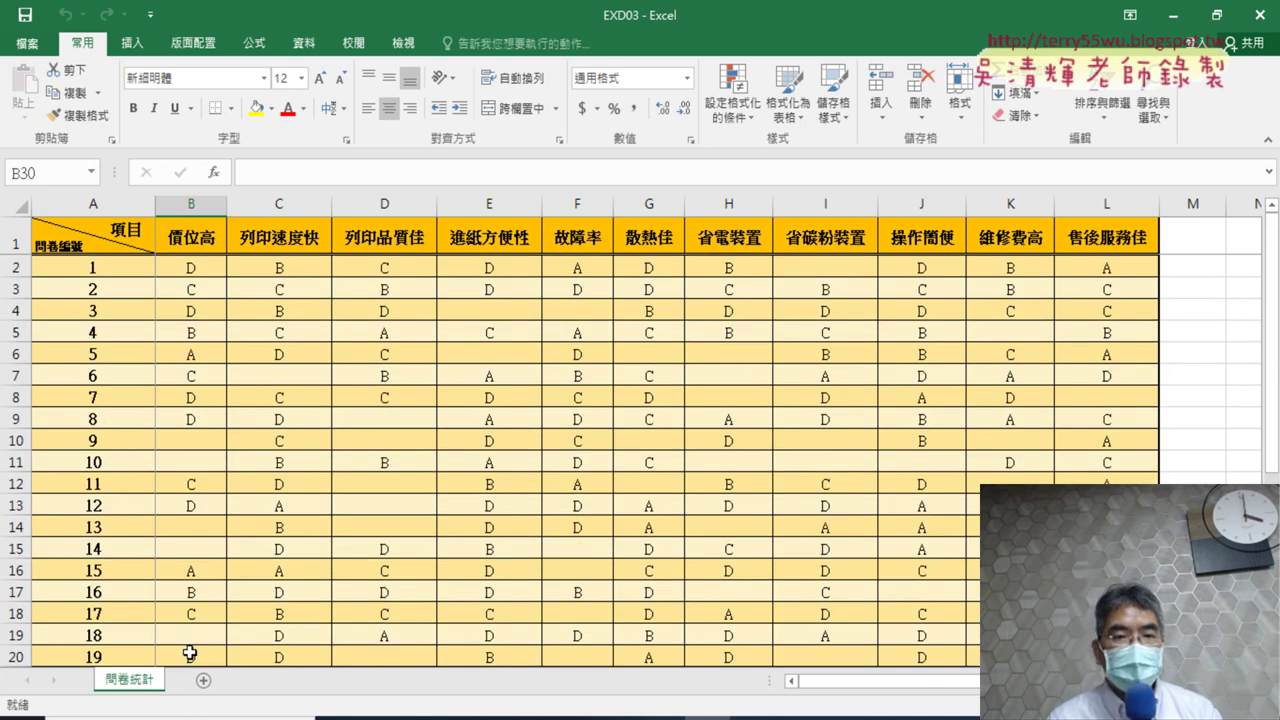
pyautogui.scroll(-1, 300, 500)
pyautogui.scroll(1, 260, 440)
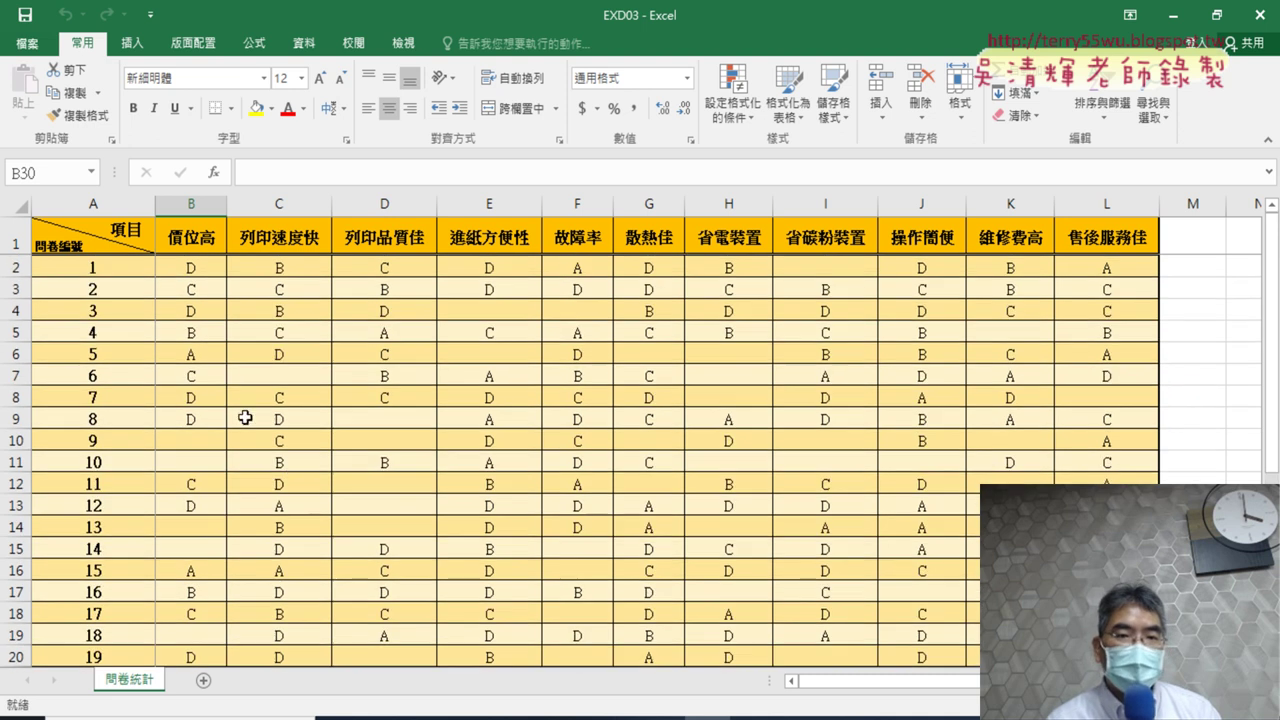
pyautogui.click(205, 362)
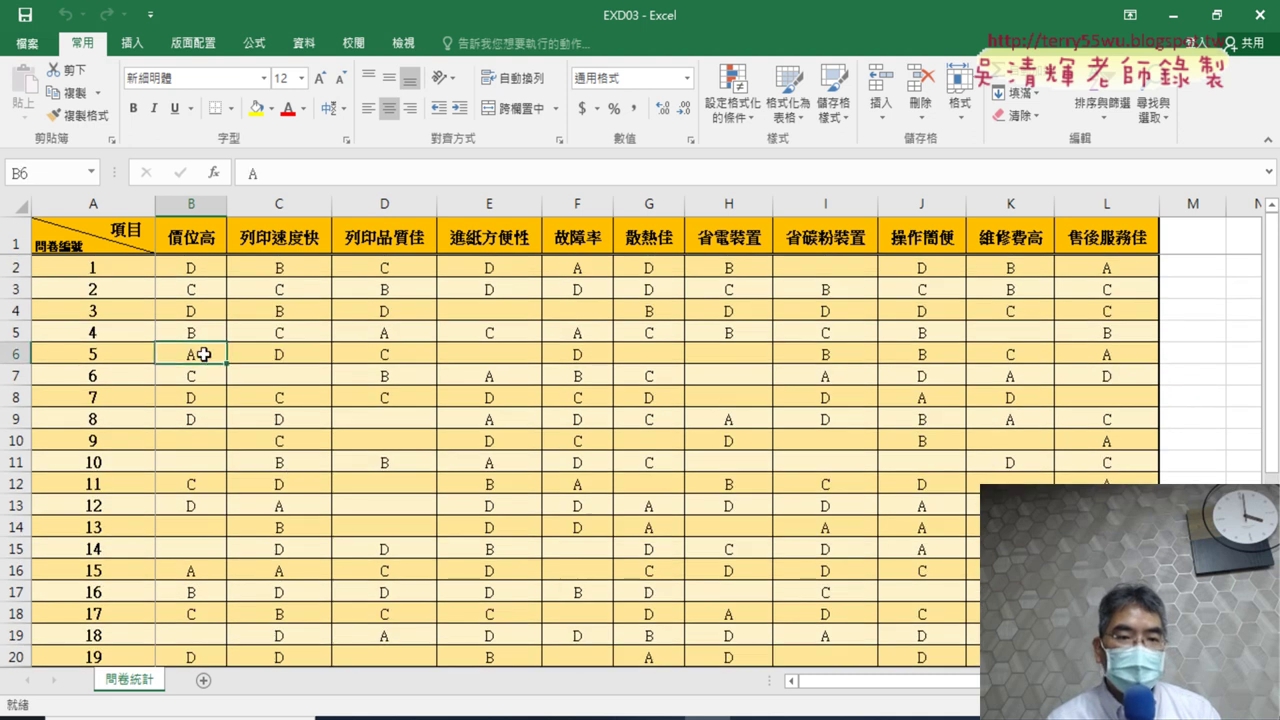
pyautogui.click(203, 575)
pyautogui.scroll(-2, 210, 565)
pyautogui.scroll(-1, 220, 557)
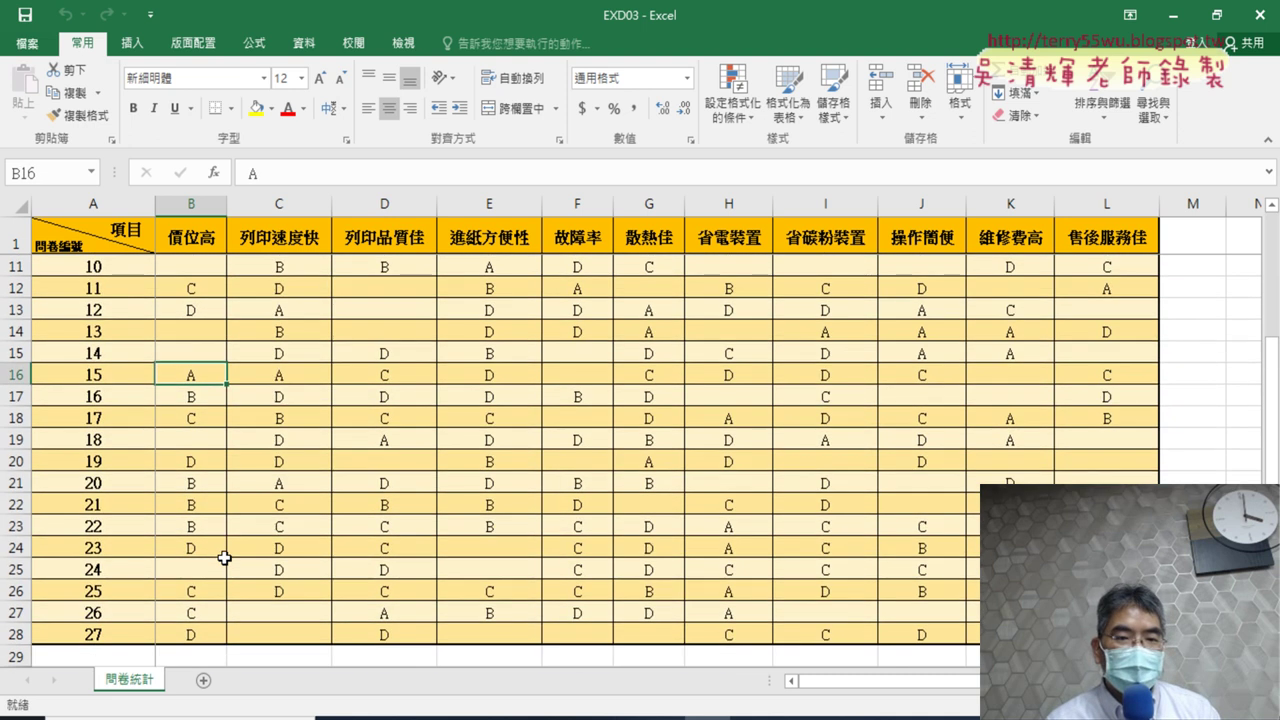
pyautogui.scroll(-1, 214, 600)
pyautogui.click(199, 608)
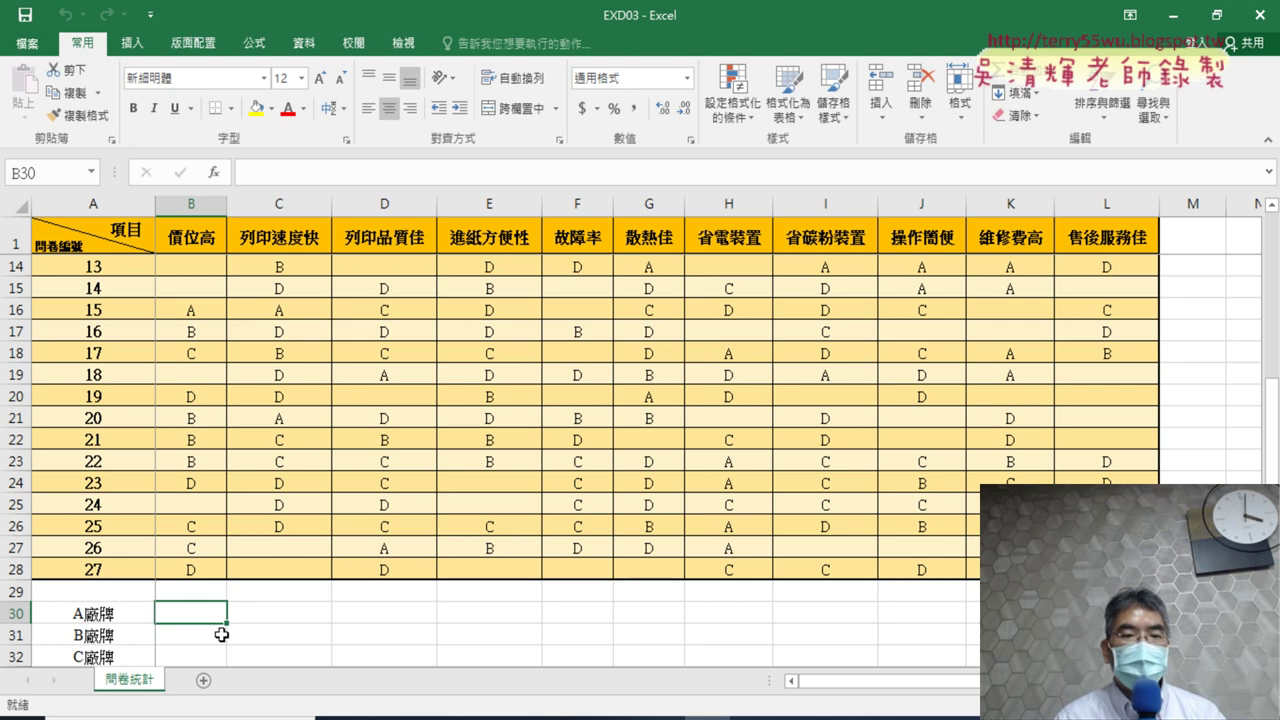
pyautogui.scroll(-1, 220, 630)
pyautogui.scroll(2, 220, 630)
pyautogui.scroll(-1, 220, 620)
pyautogui.scroll(-1, 220, 619)
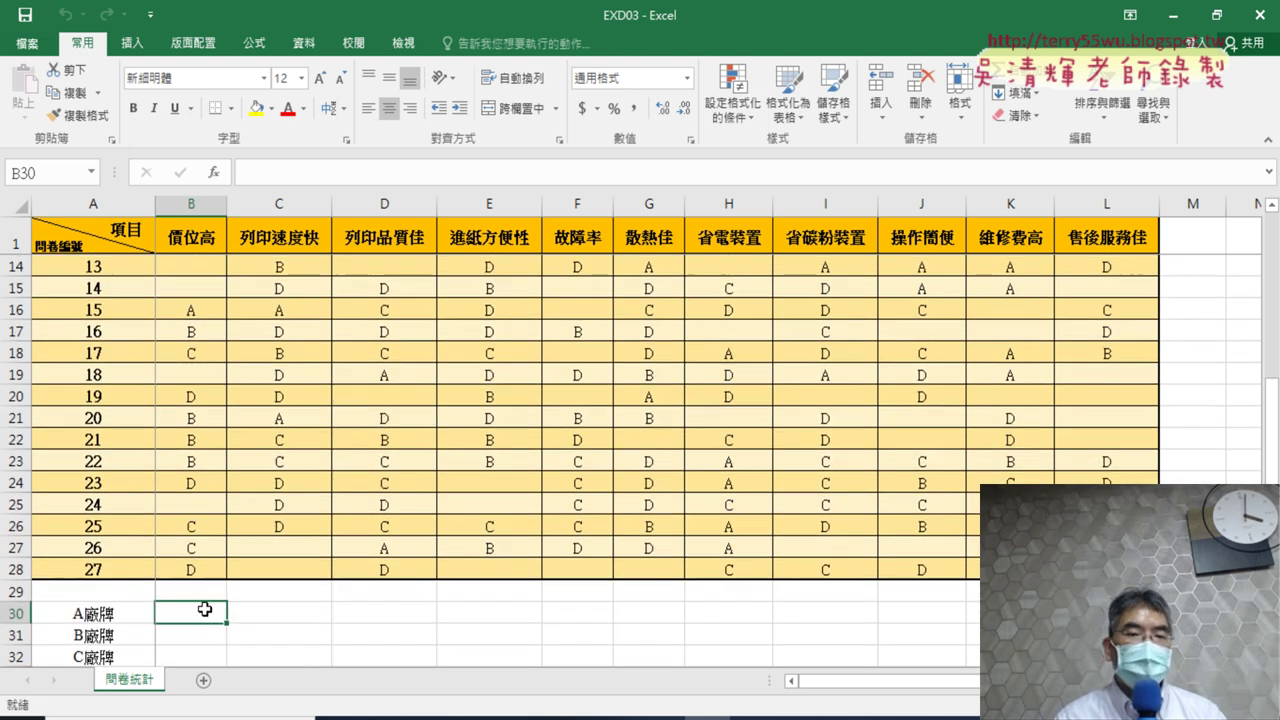
# Insert the COUNTIF function from the 統計 category into cell B30.
pyautogui.click(214, 173)
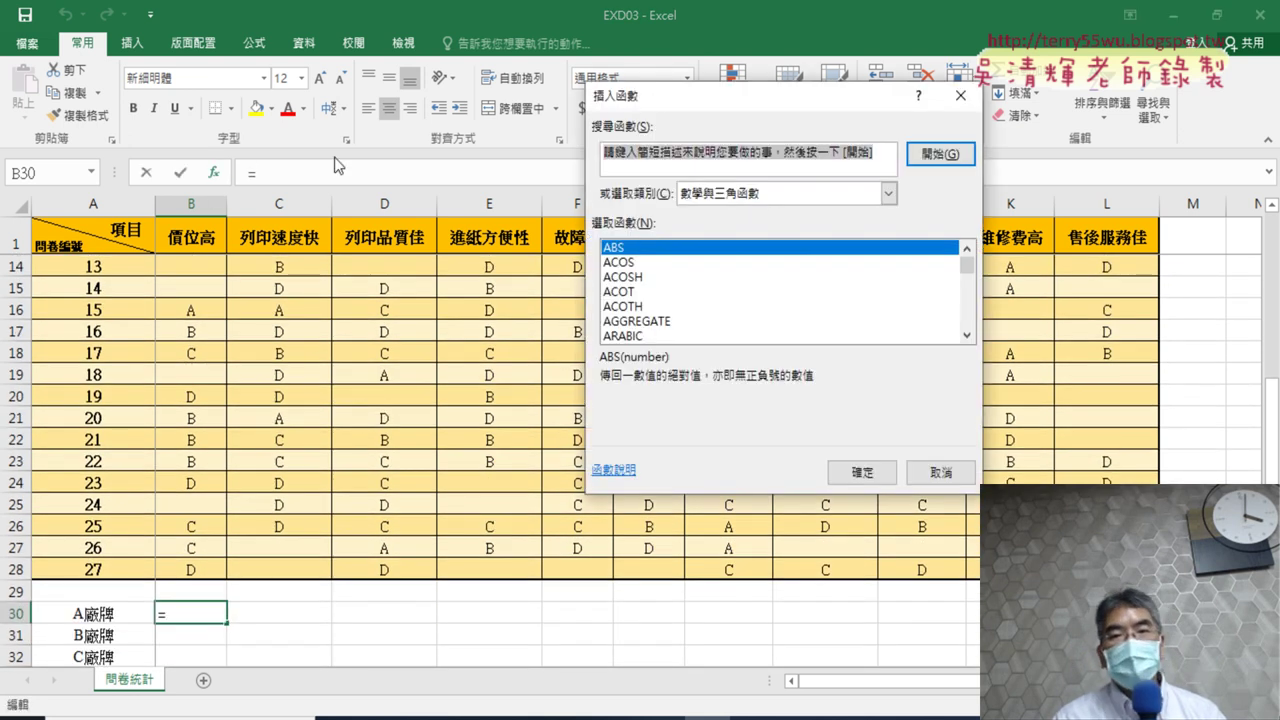
pyautogui.click(805, 194)
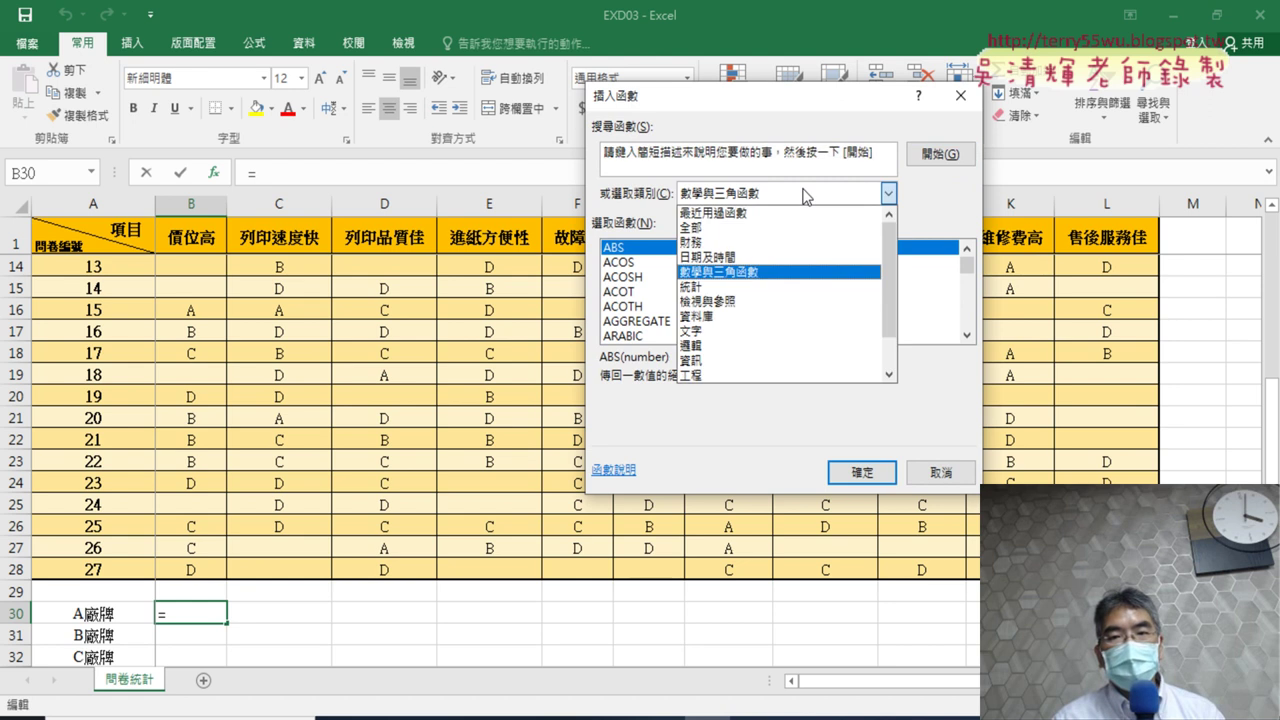
pyautogui.click(790, 287)
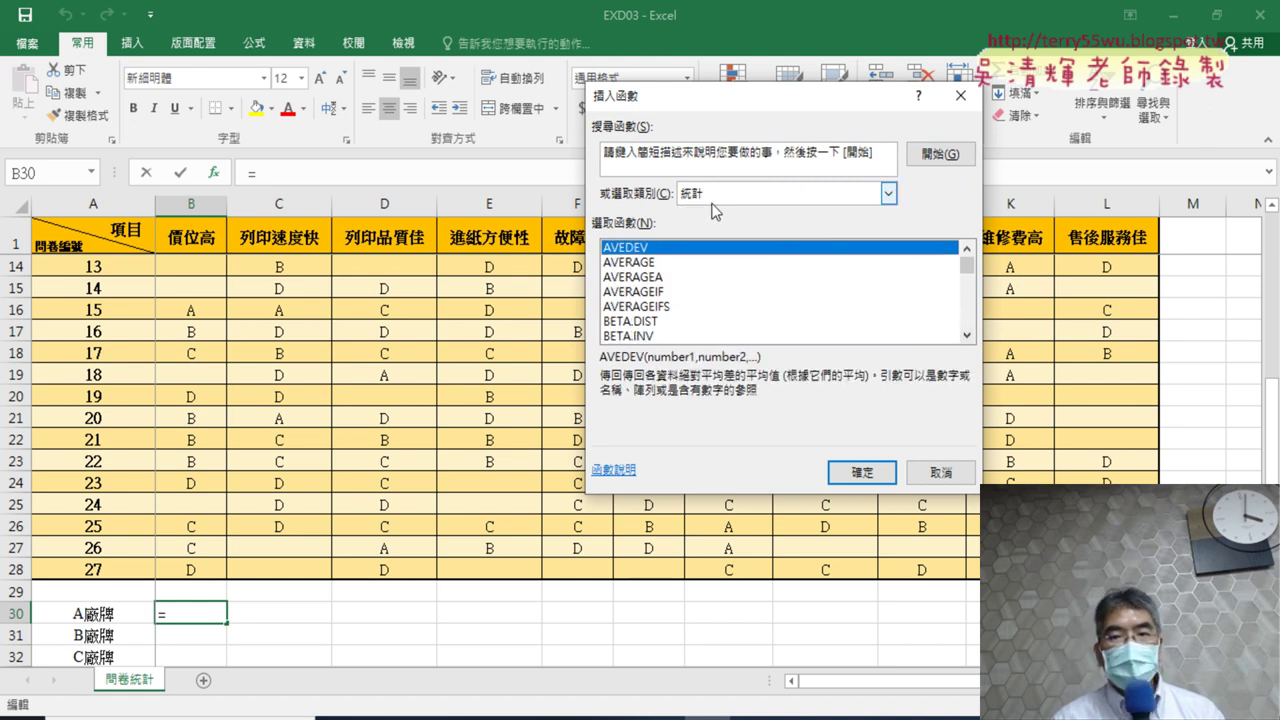
pyautogui.click(968, 338)
pyautogui.click(968, 338)
pyautogui.click(968, 338)
pyautogui.click(968, 338)
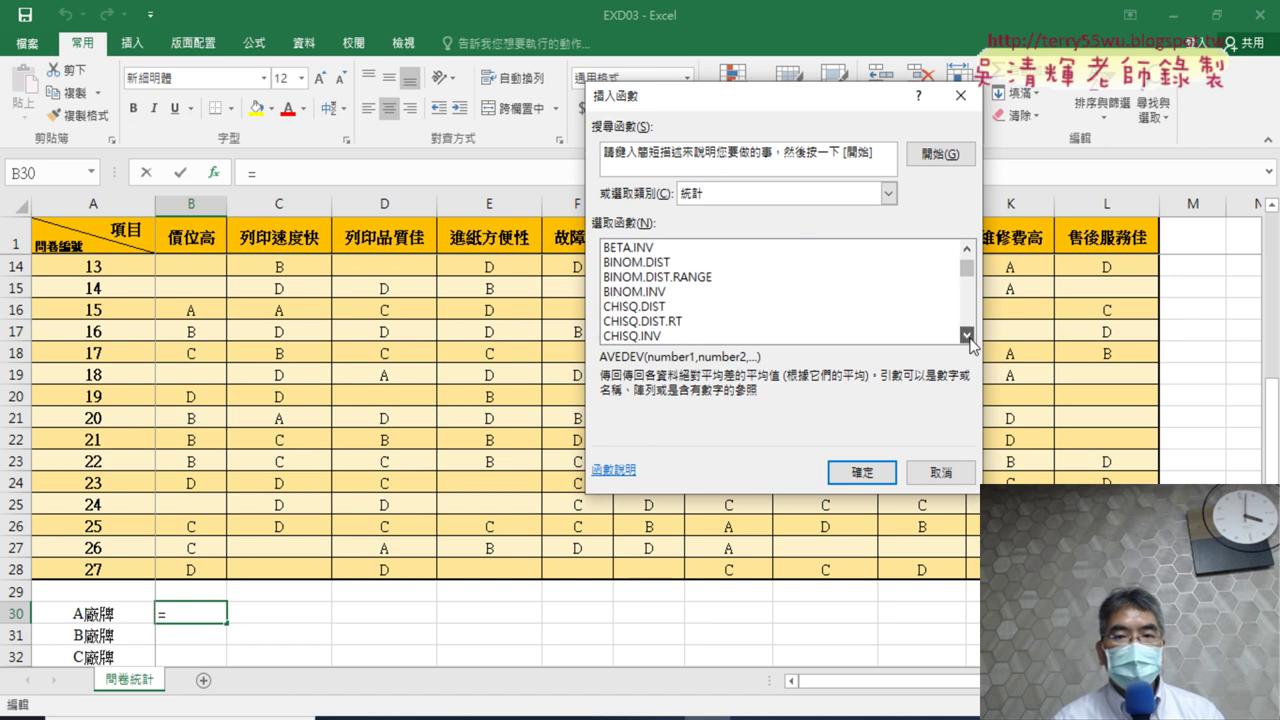
pyautogui.click(968, 338)
pyautogui.click(968, 338)
pyautogui.click(968, 338)
pyautogui.click(968, 338)
pyautogui.click(968, 338)
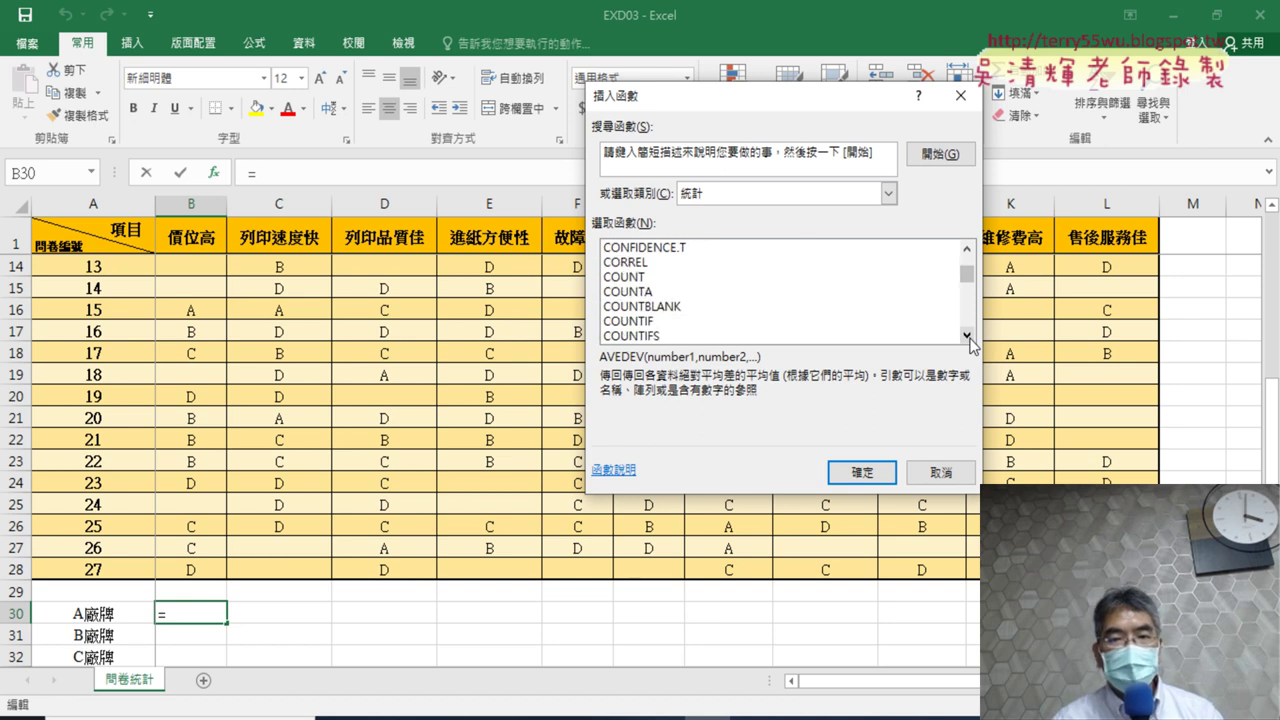
pyautogui.click(675, 322)
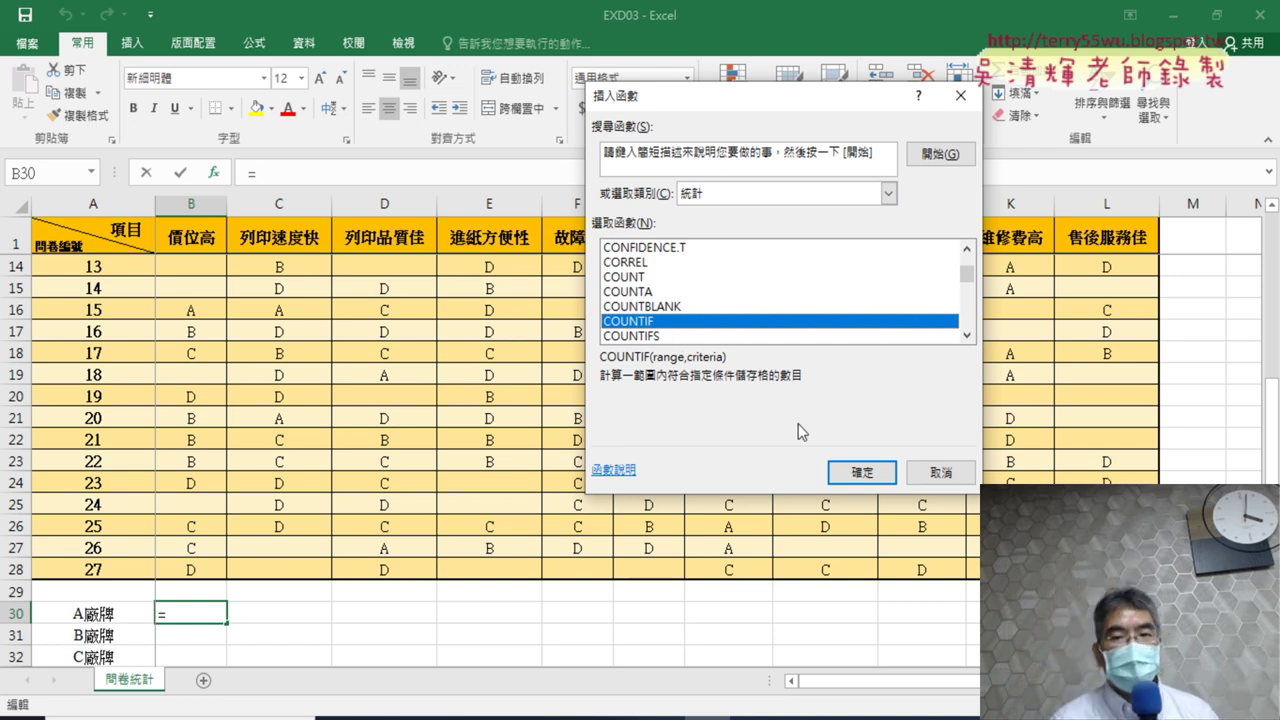
pyautogui.click(861, 472)
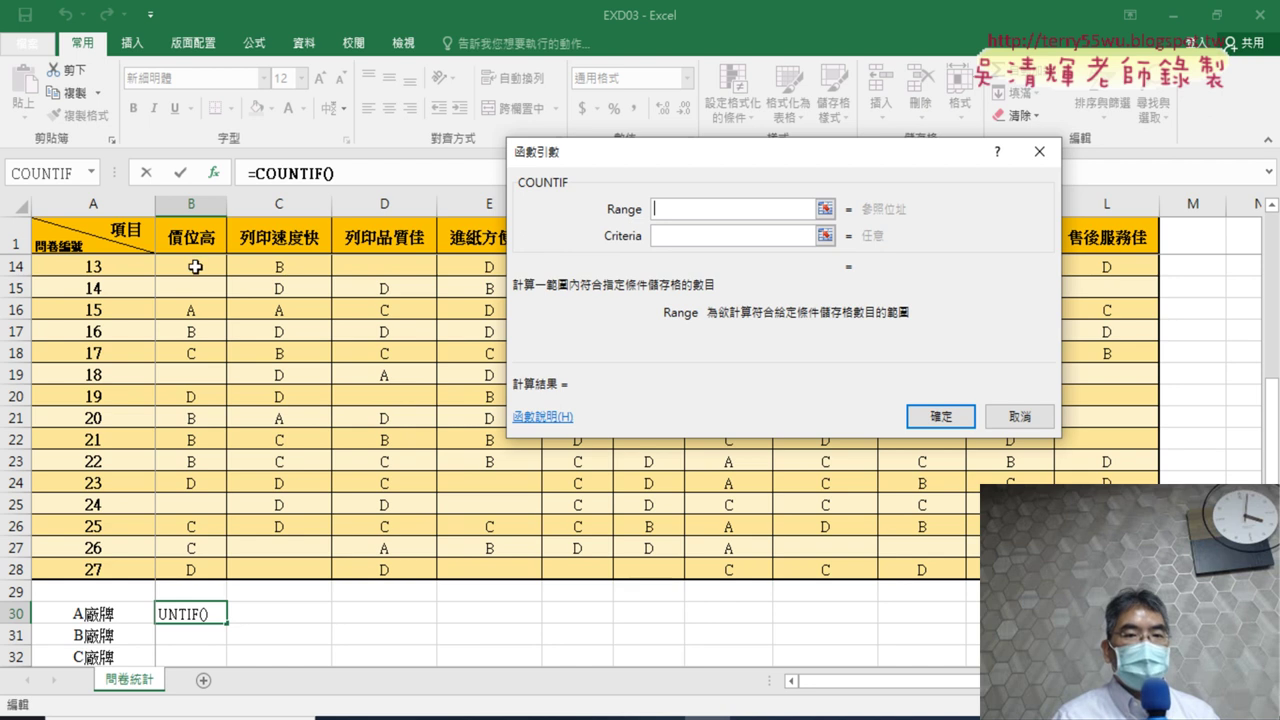
# Set COUNTIF's range to B14:B28 and criteria to A30, and accept the formula in B30.
pyautogui.moveTo(191, 264); pyautogui.dragTo(195, 575)
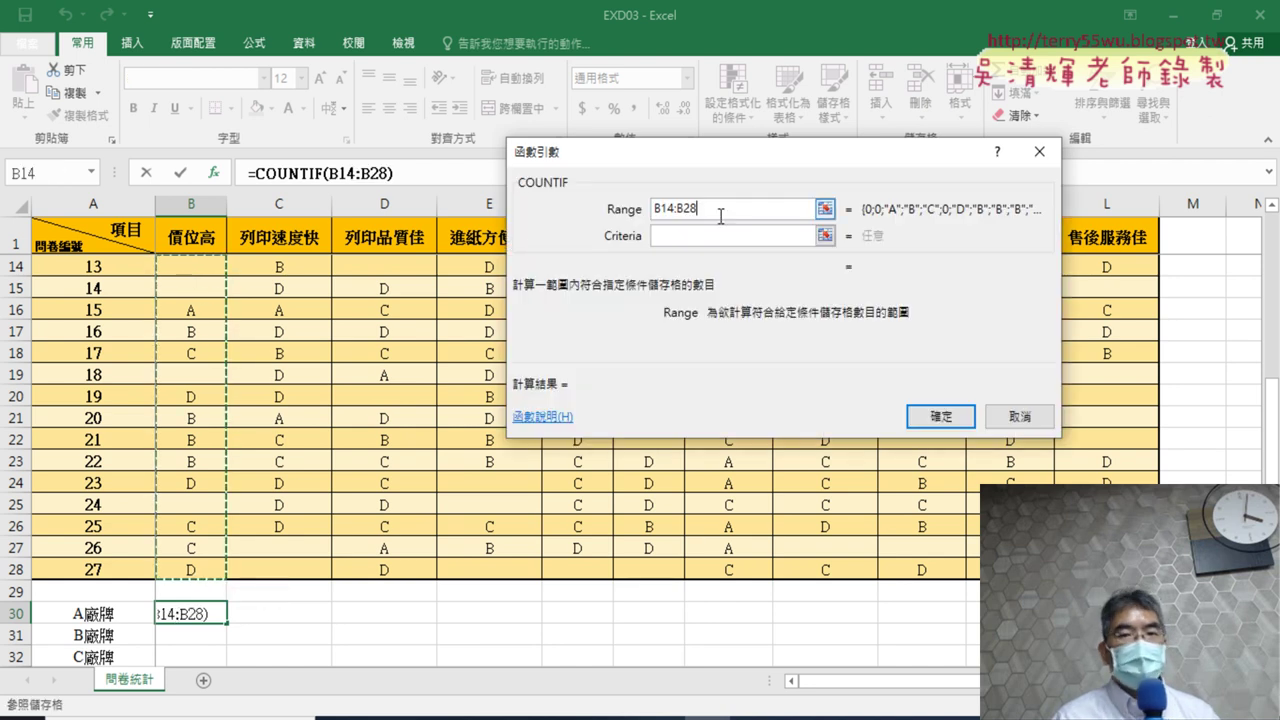
pyautogui.click(697, 234)
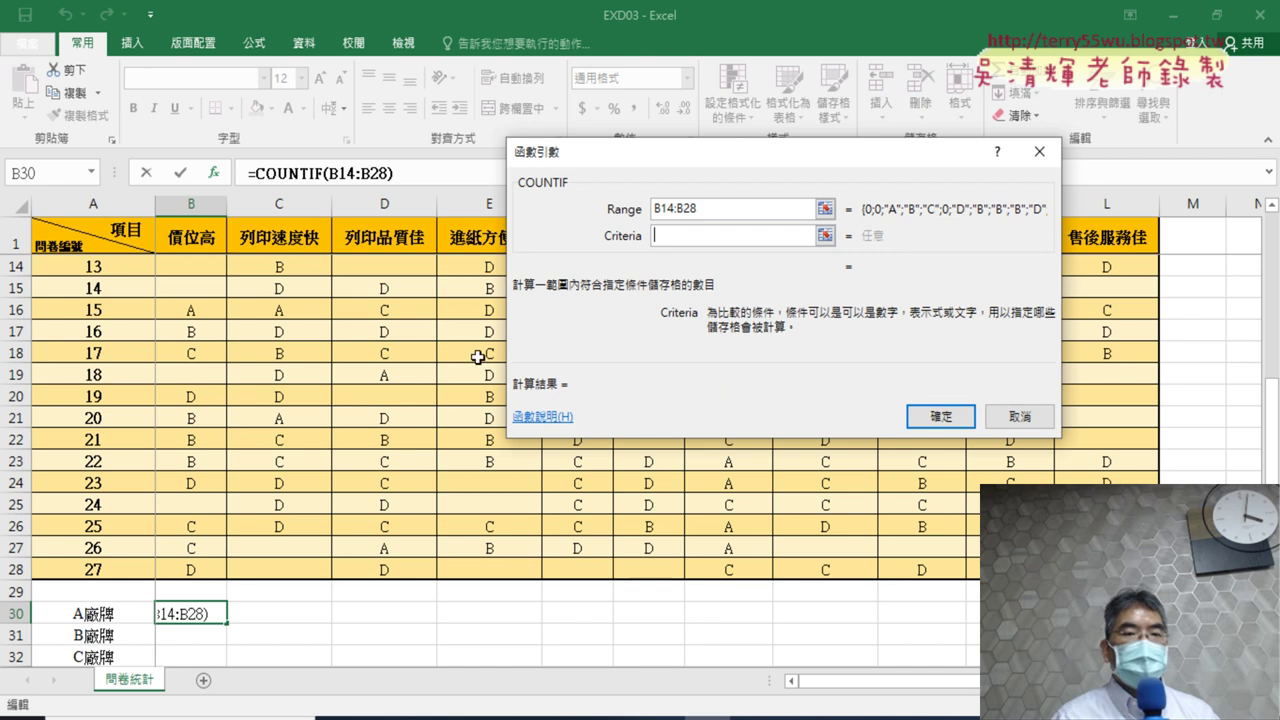
pyautogui.click(105, 614)
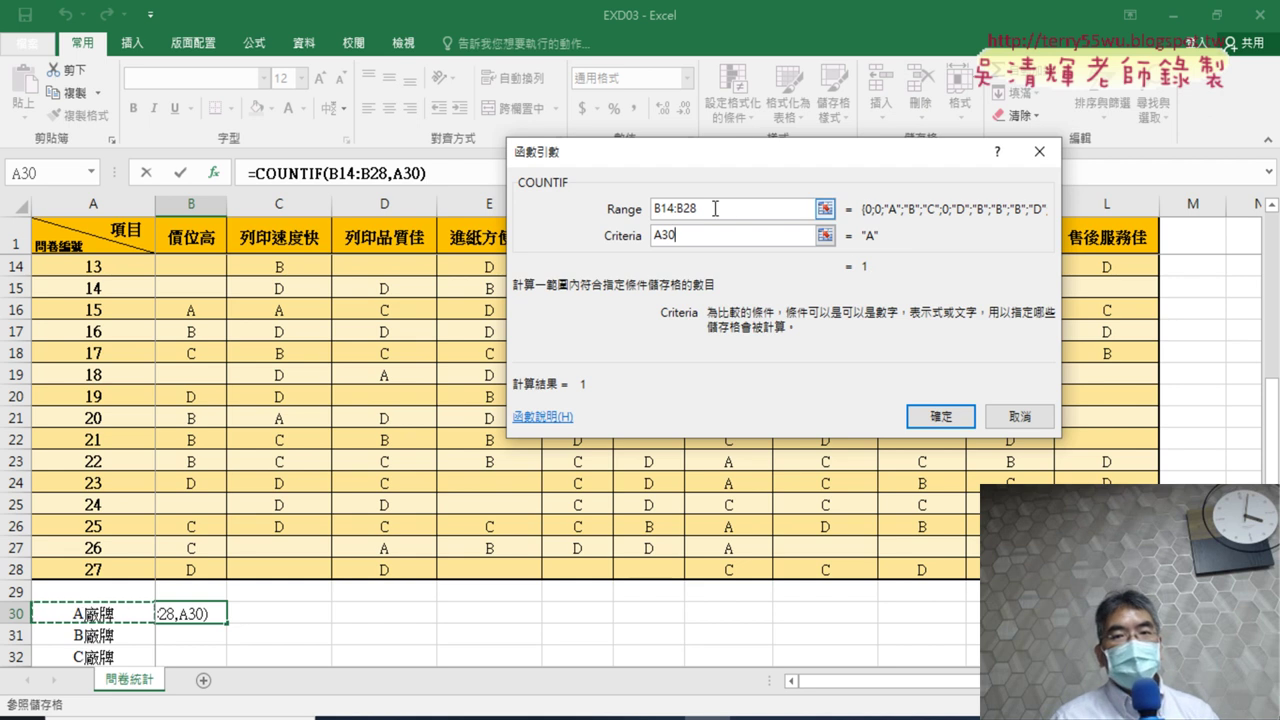
pyautogui.moveTo(714, 209); pyautogui.dragTo(633, 210)
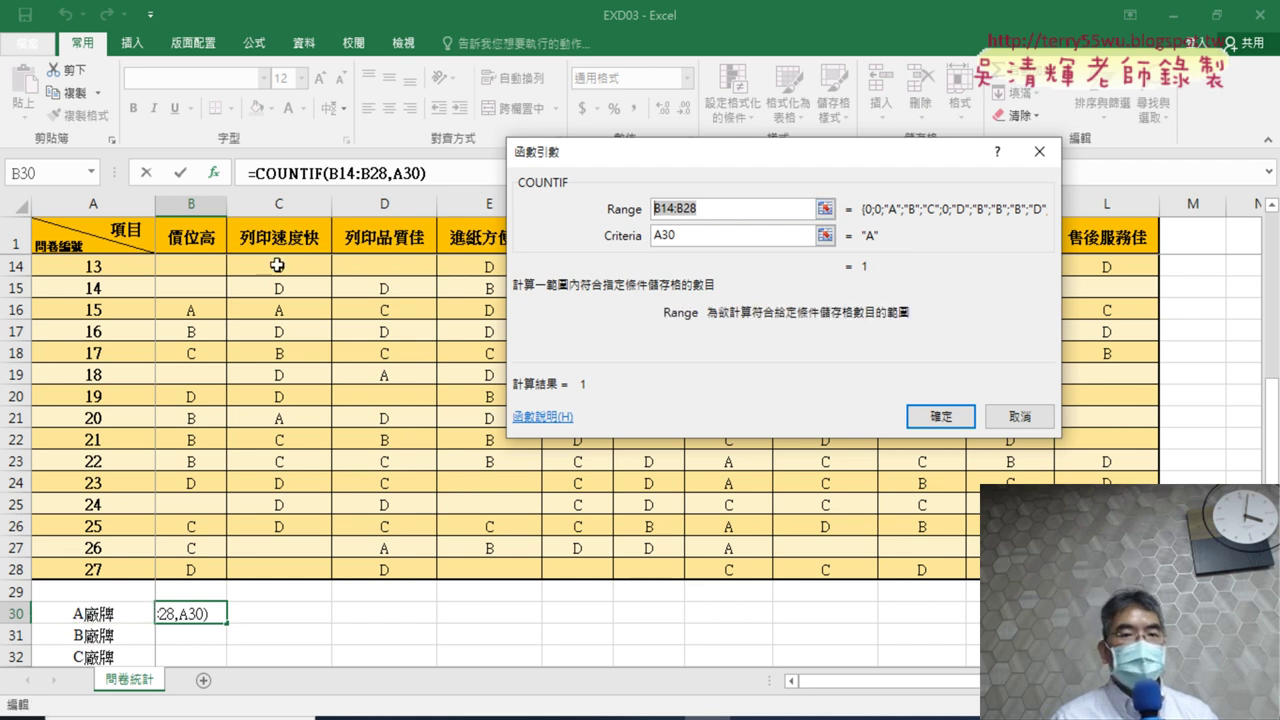
pyautogui.click(691, 236)
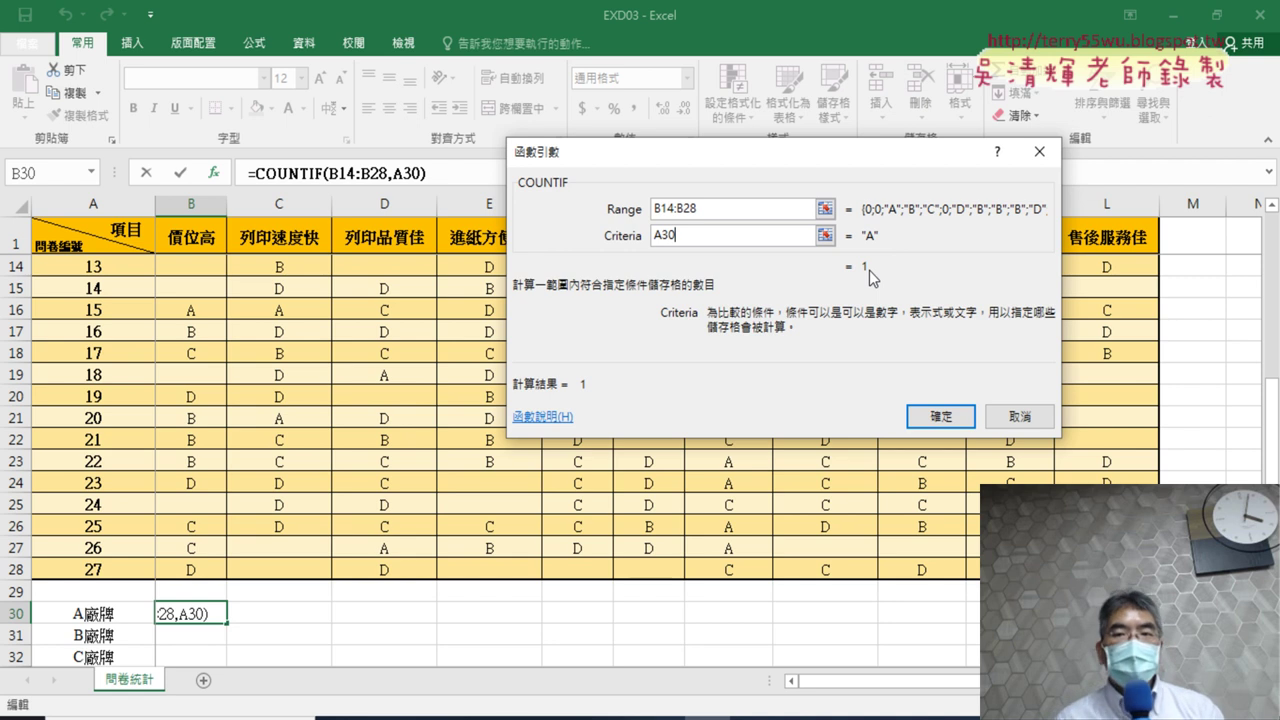
pyautogui.click(941, 417)
# Highlight the B14:B28 range reference in B30's formula in the formula bar.
pyautogui.scroll(-3, 940, 415)
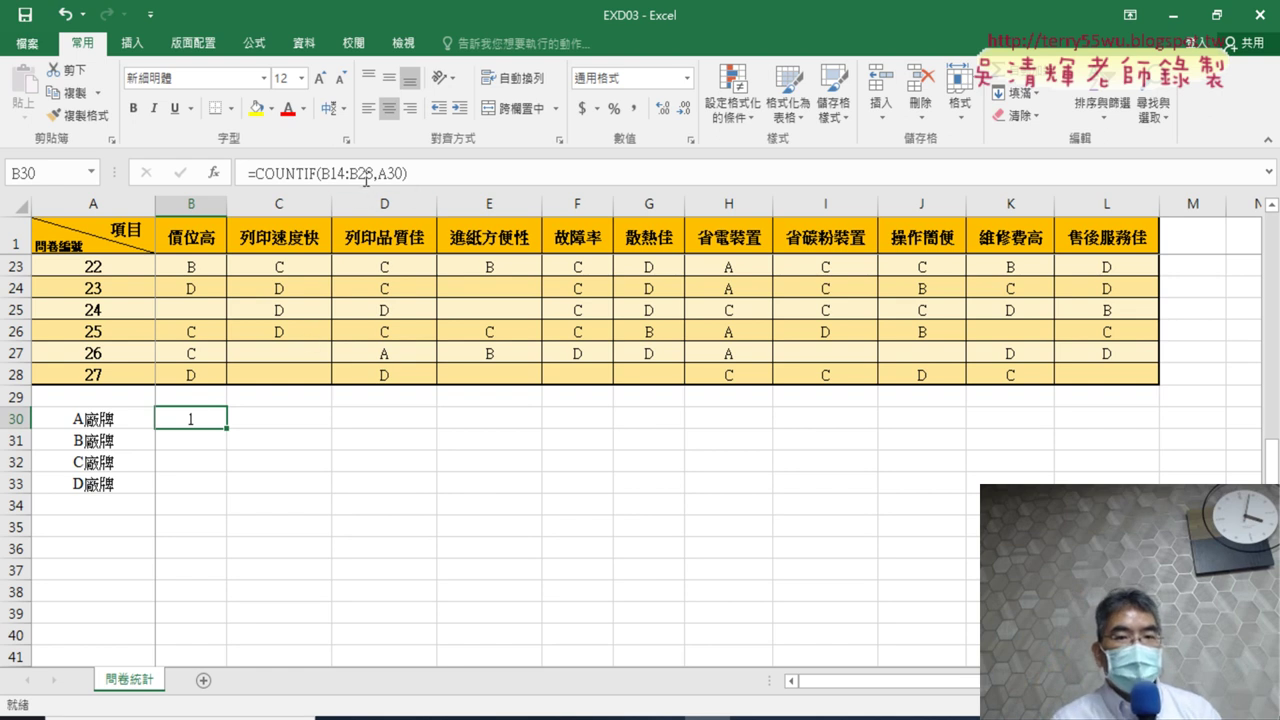
pyautogui.moveTo(324, 174); pyautogui.dragTo(364, 175)
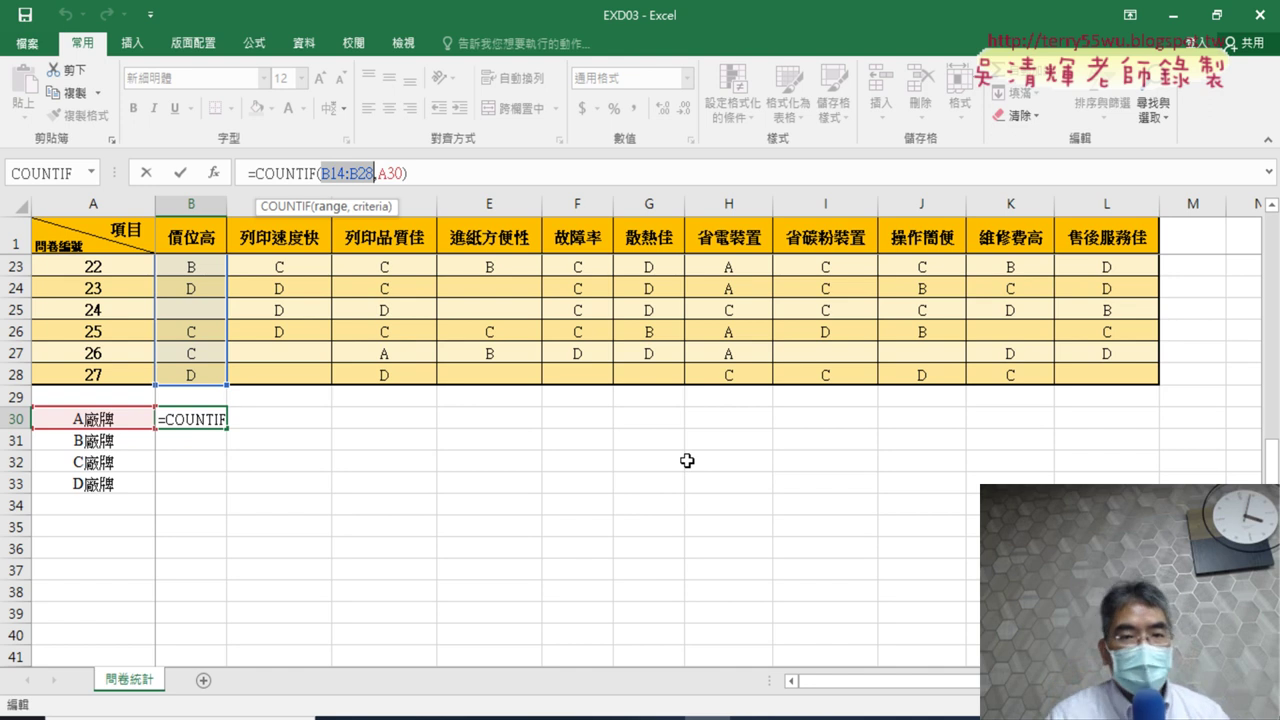
# Reopen B30's COUNTIF arguments and make the range fully absolute as $B$14:$B$28.
pyautogui.click(287, 174)
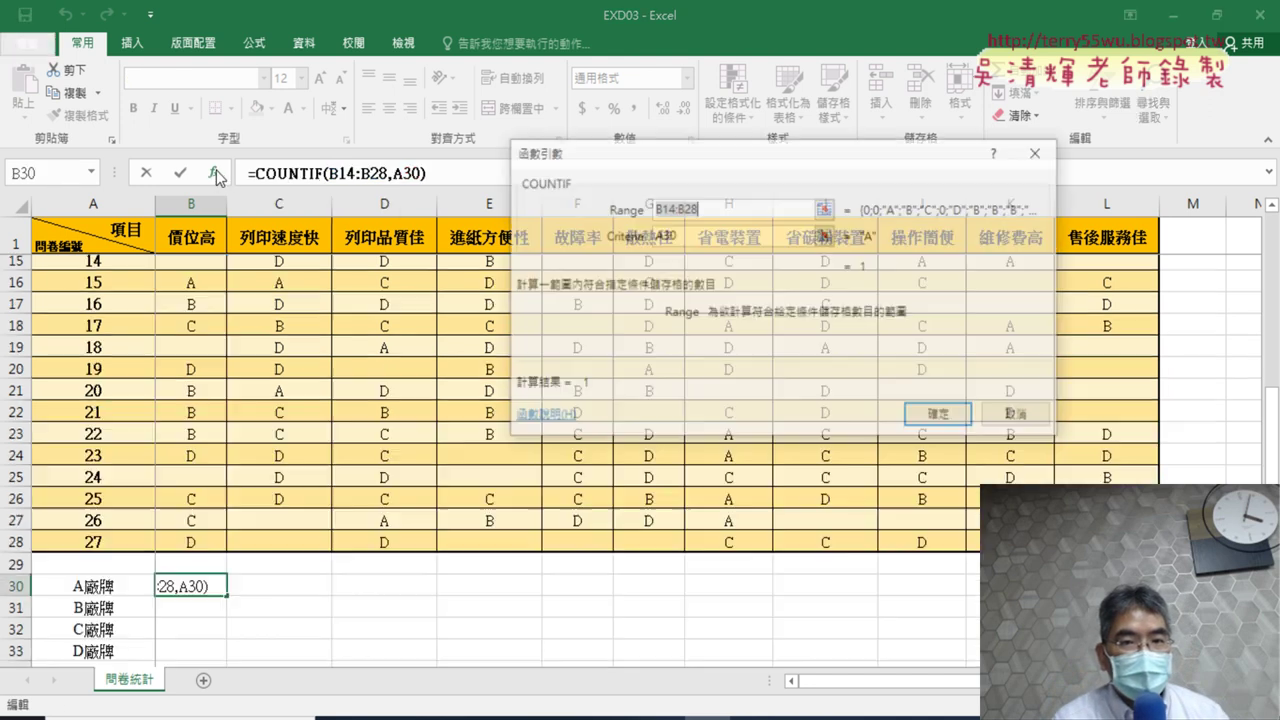
pyautogui.click(213, 173)
pyautogui.click(725, 212)
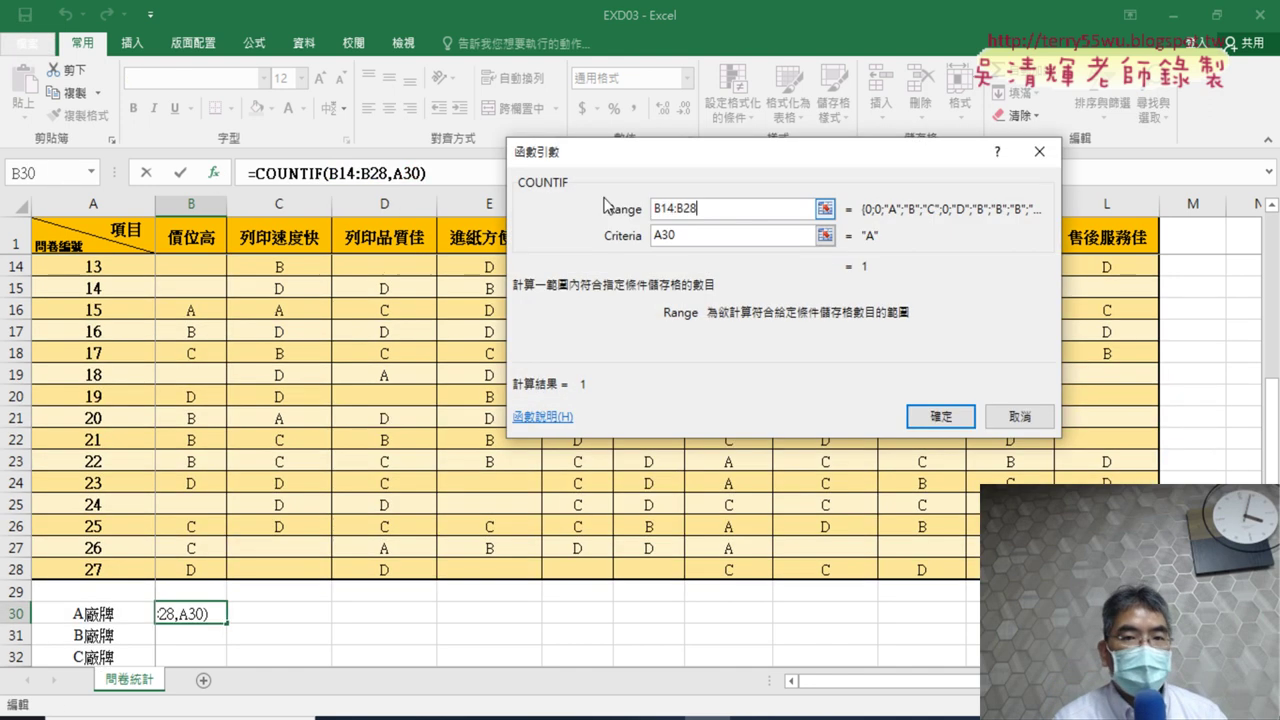
pyautogui.doubleClick(688, 205)
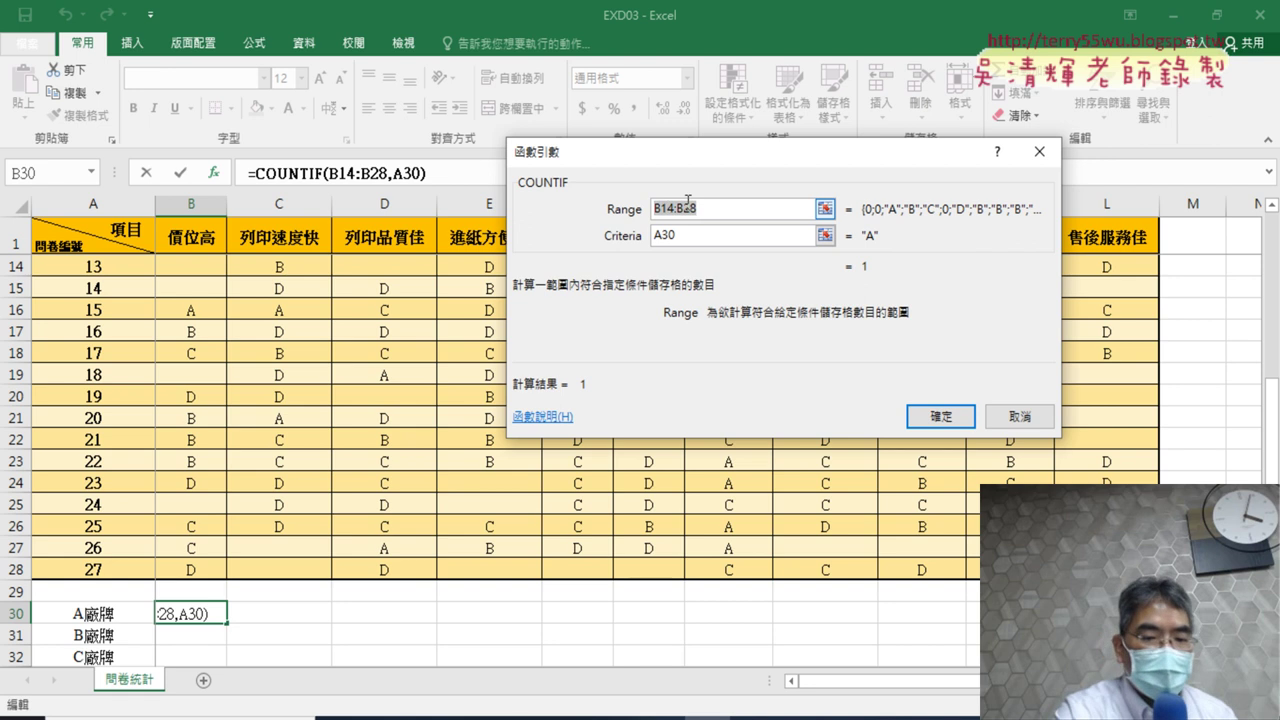
pyautogui.press('F4')
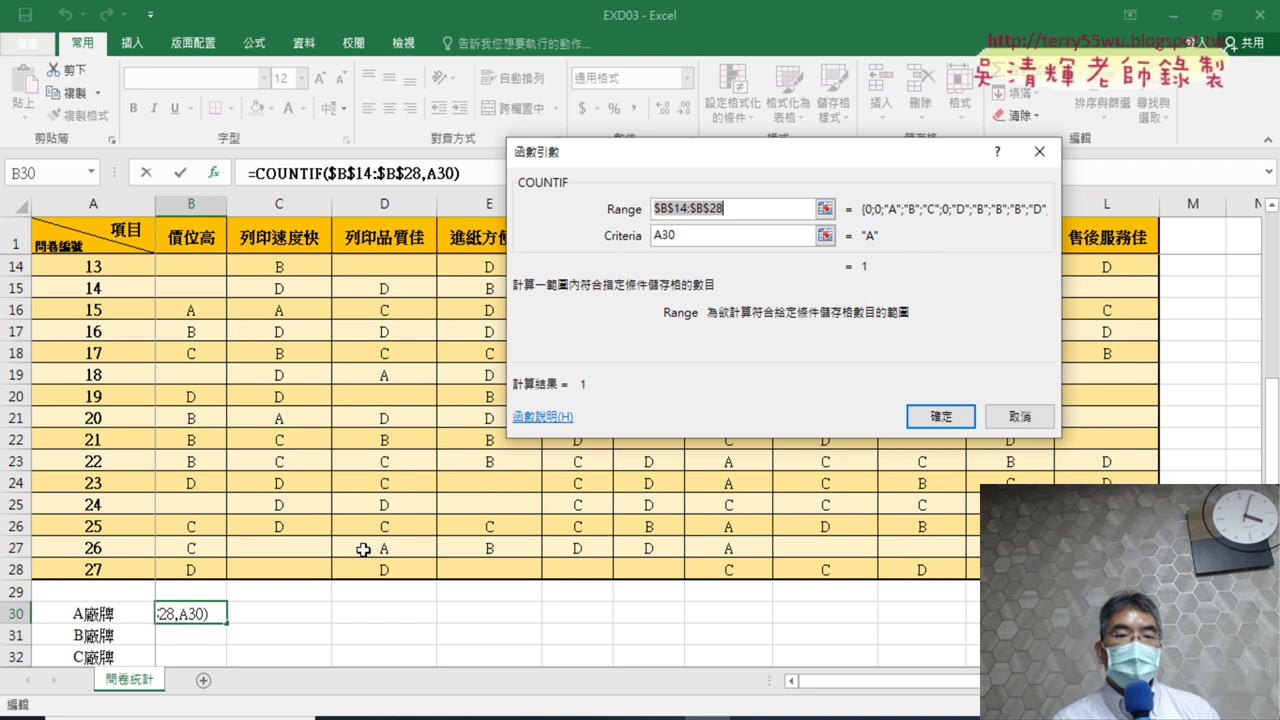
# Change the range to row-locked B$14:B$28 and accept the formula, still returning 1.
pyautogui.scroll(-1, 215, 607)
pyautogui.scroll(-1, 215, 605)
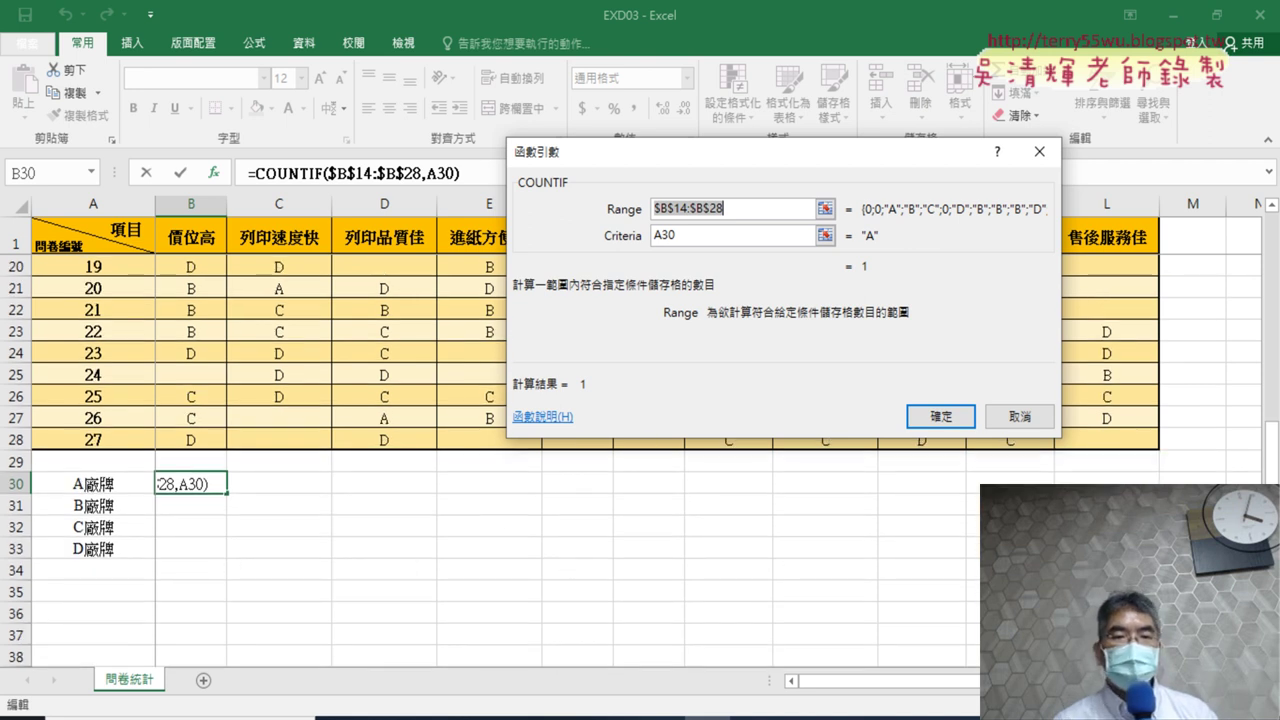
pyautogui.scroll(6, 423, 510)
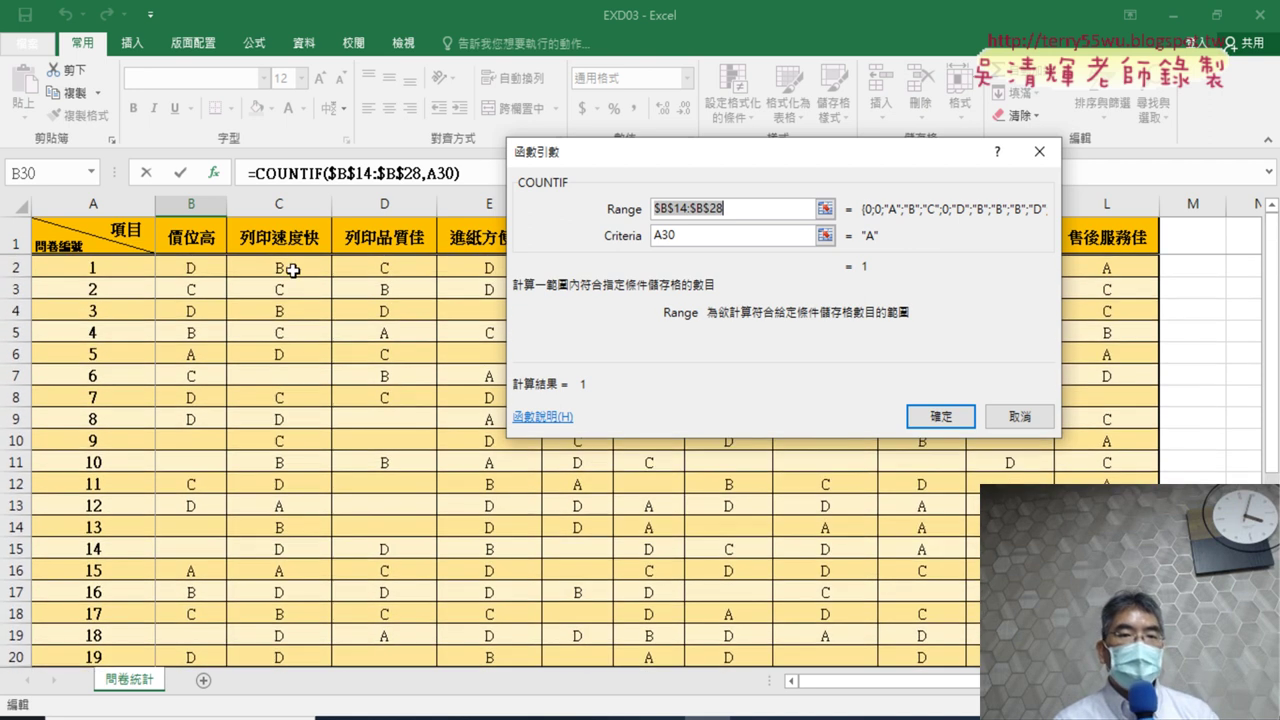
pyautogui.click(185, 200)
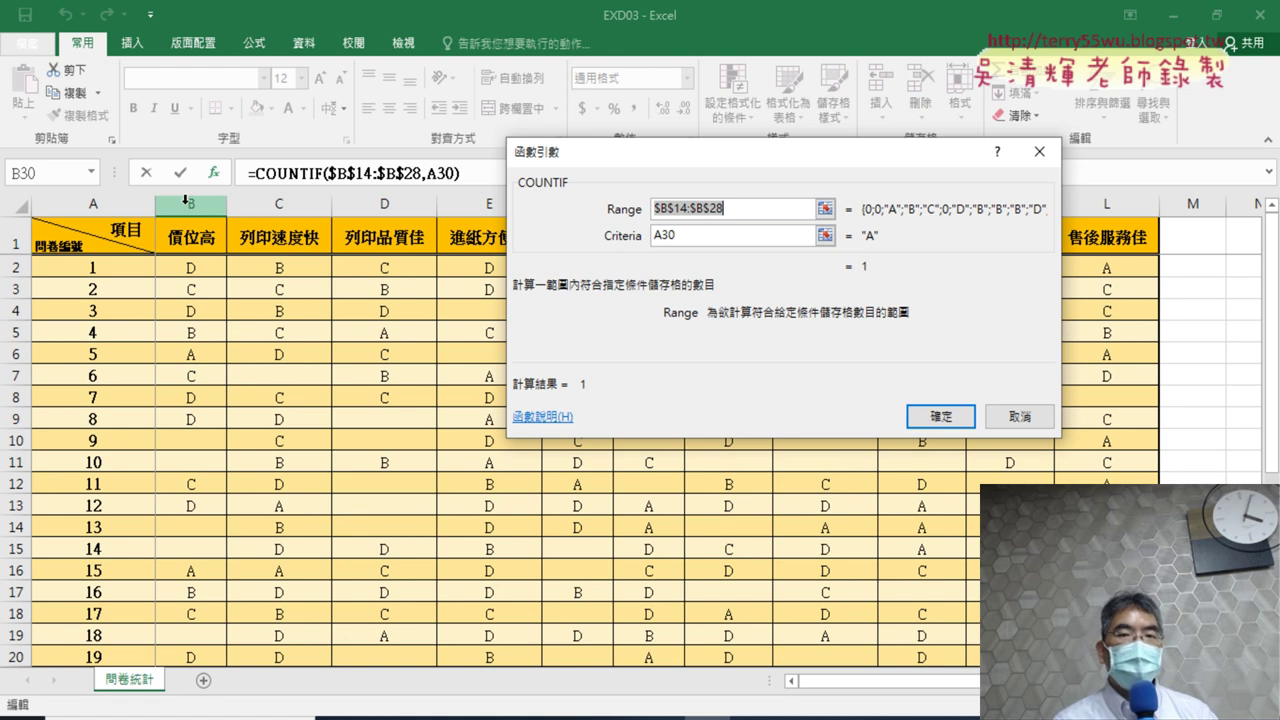
pyautogui.click(278, 195)
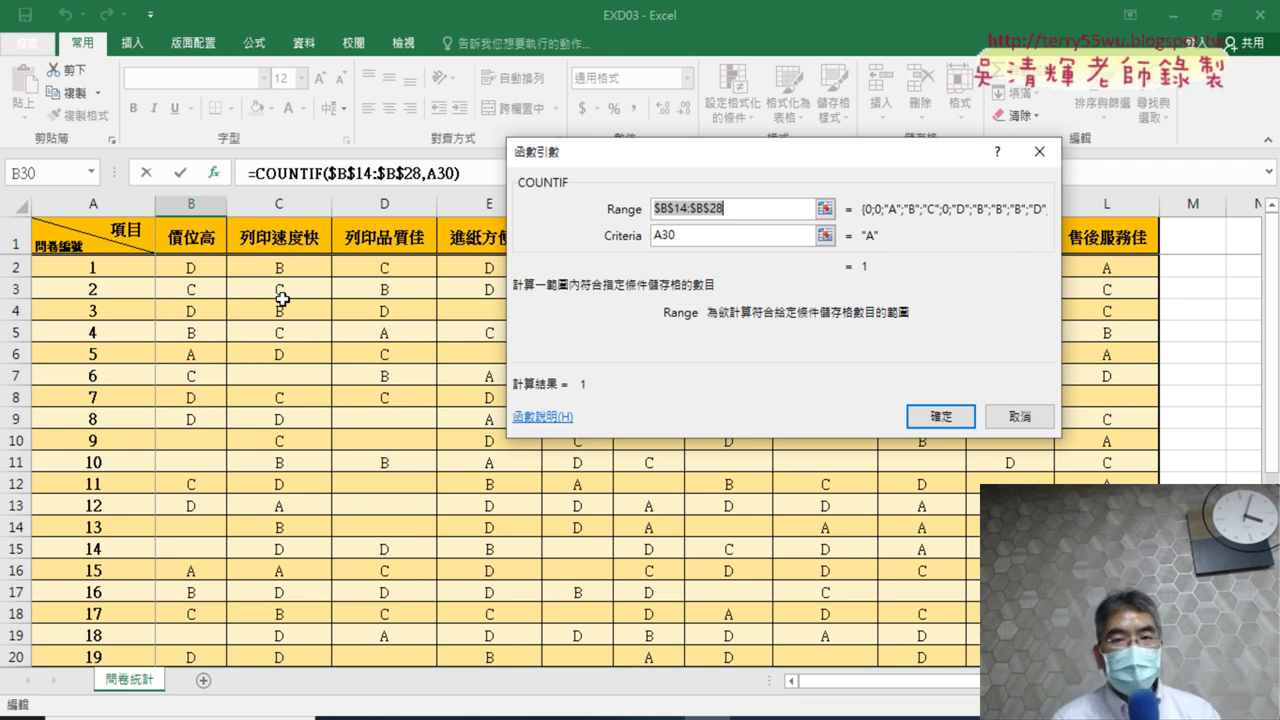
pyautogui.click(660, 209)
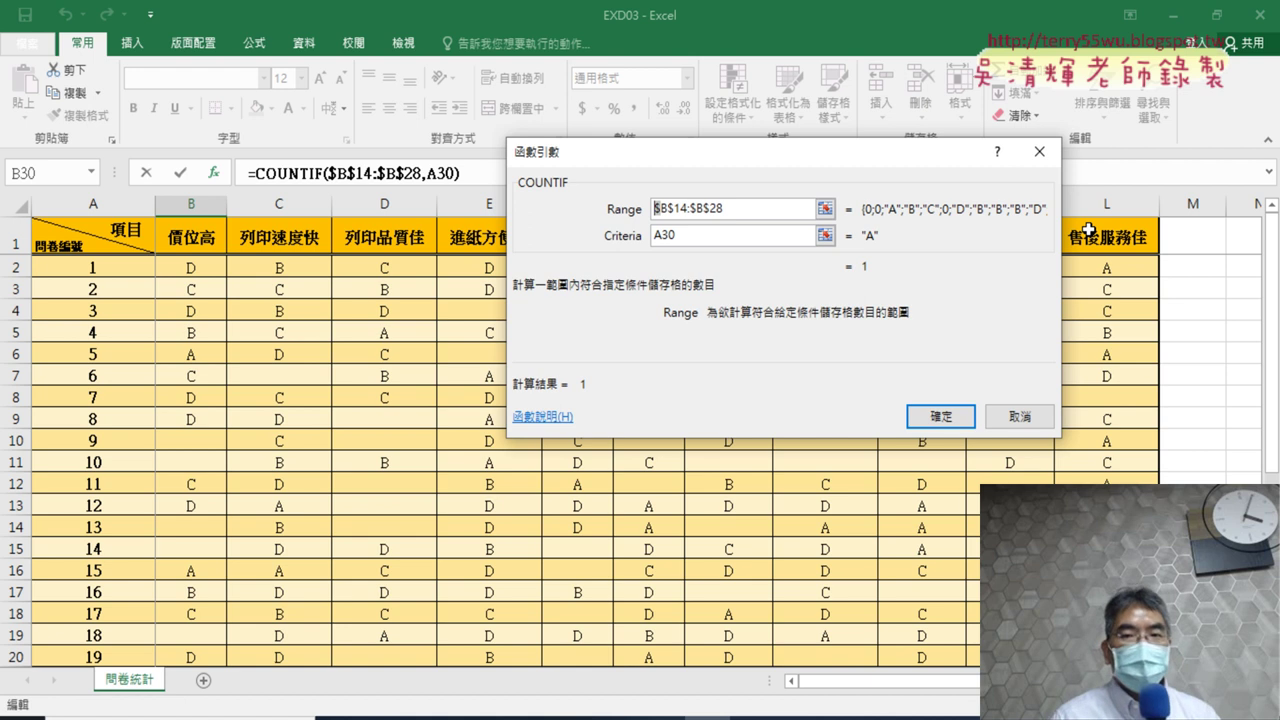
pyautogui.doubleClick(762, 208)
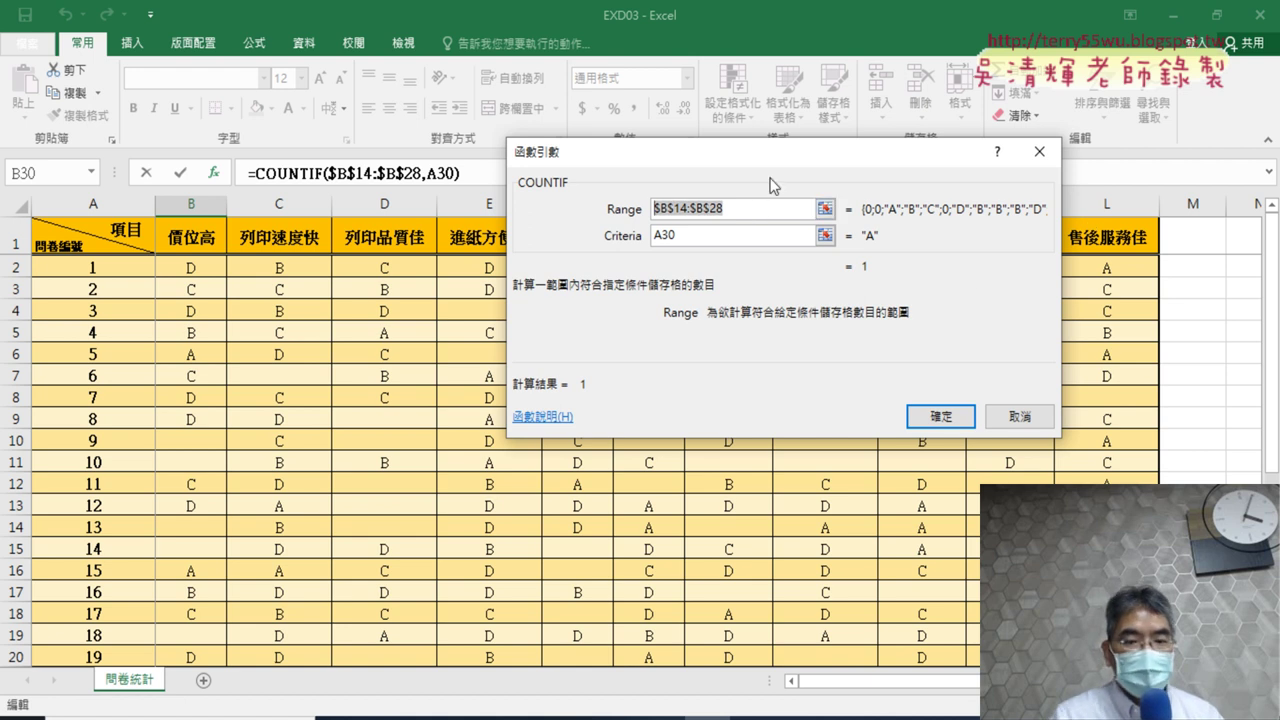
pyautogui.press('F4')
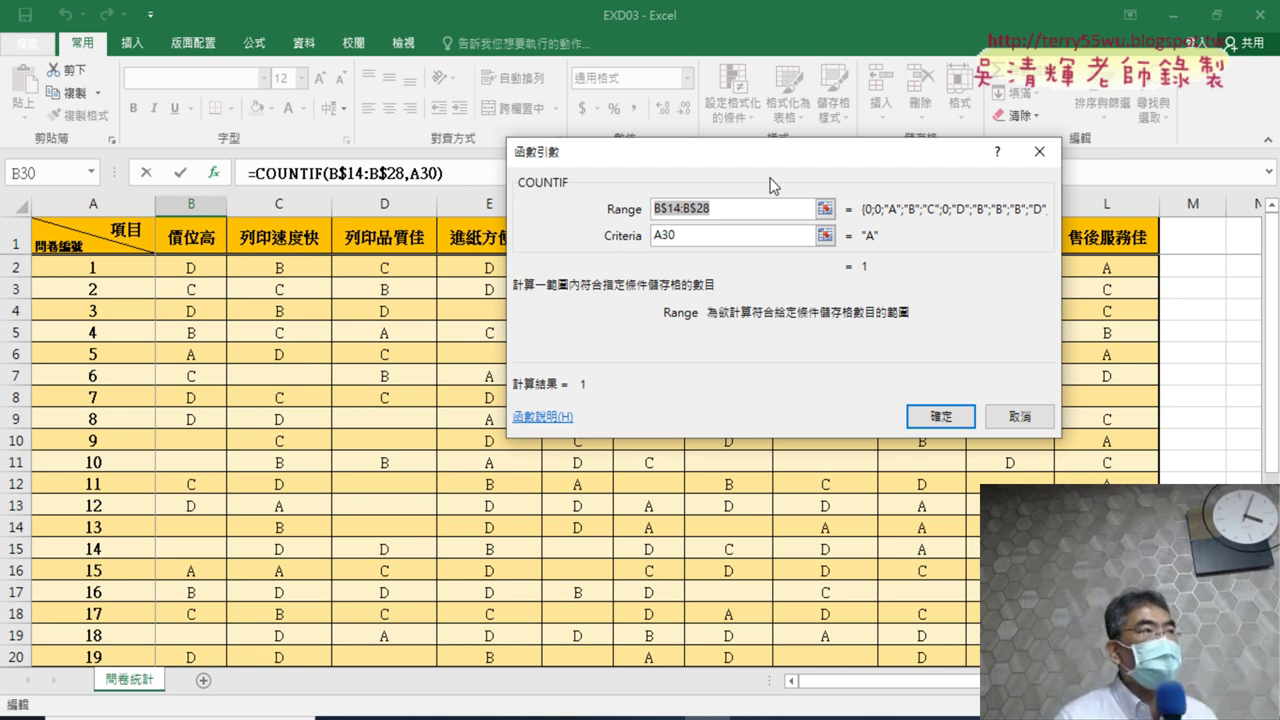
pyautogui.click(939, 415)
pyautogui.scroll(-3, 410, 350)
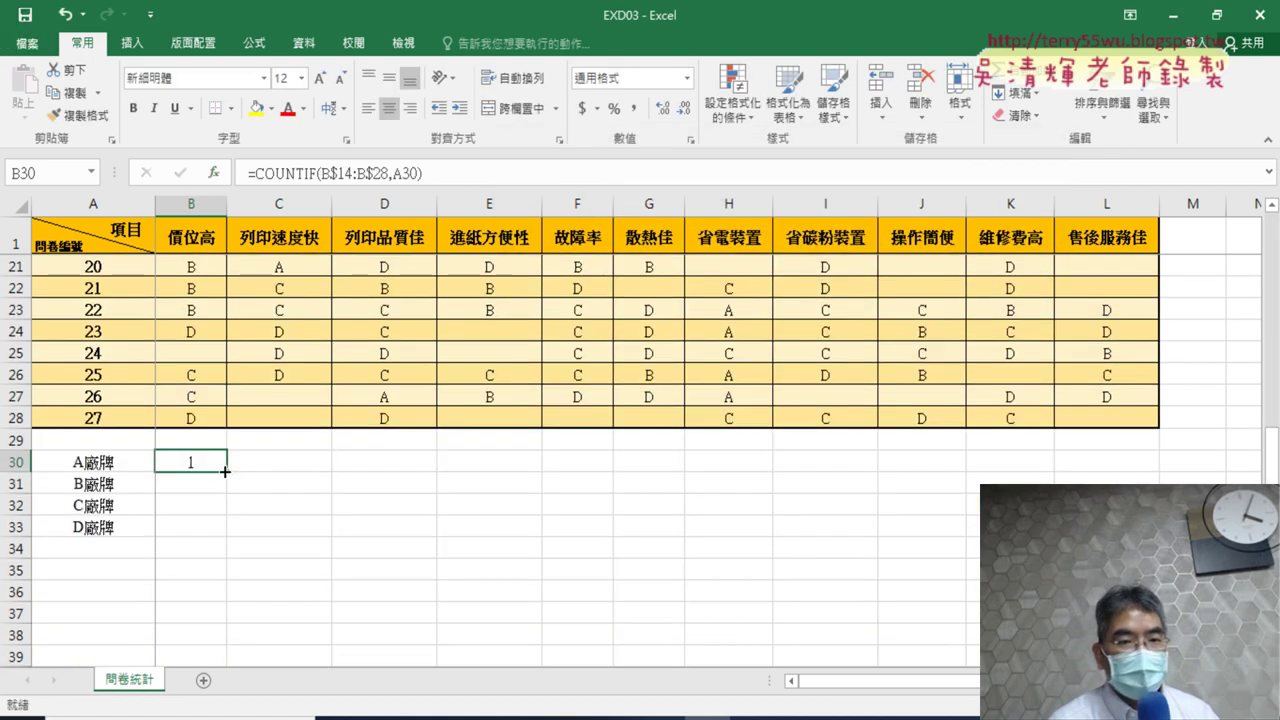
# Fill B30's COUNTIF down to B33, giving counts 1, 4, 3 and 3, then reselect B30.
pyautogui.moveTo(226, 471); pyautogui.dragTo(228, 538)
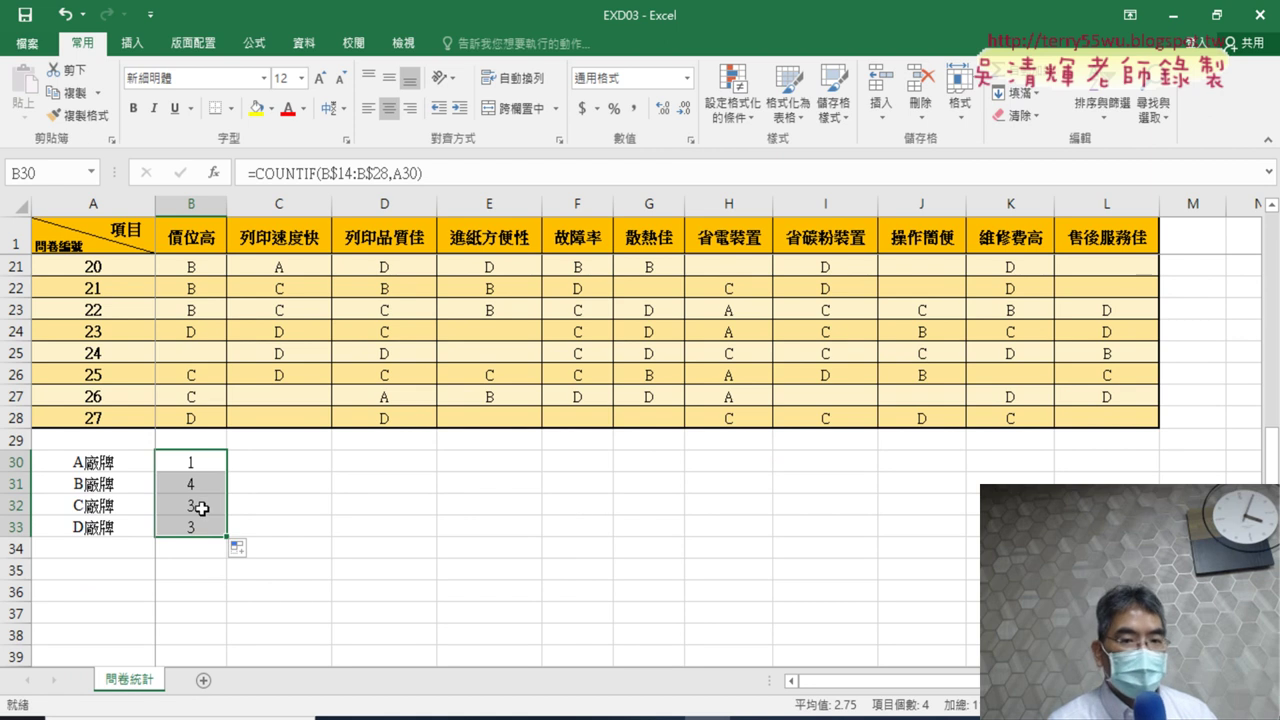
pyautogui.scroll(4, 359, 494)
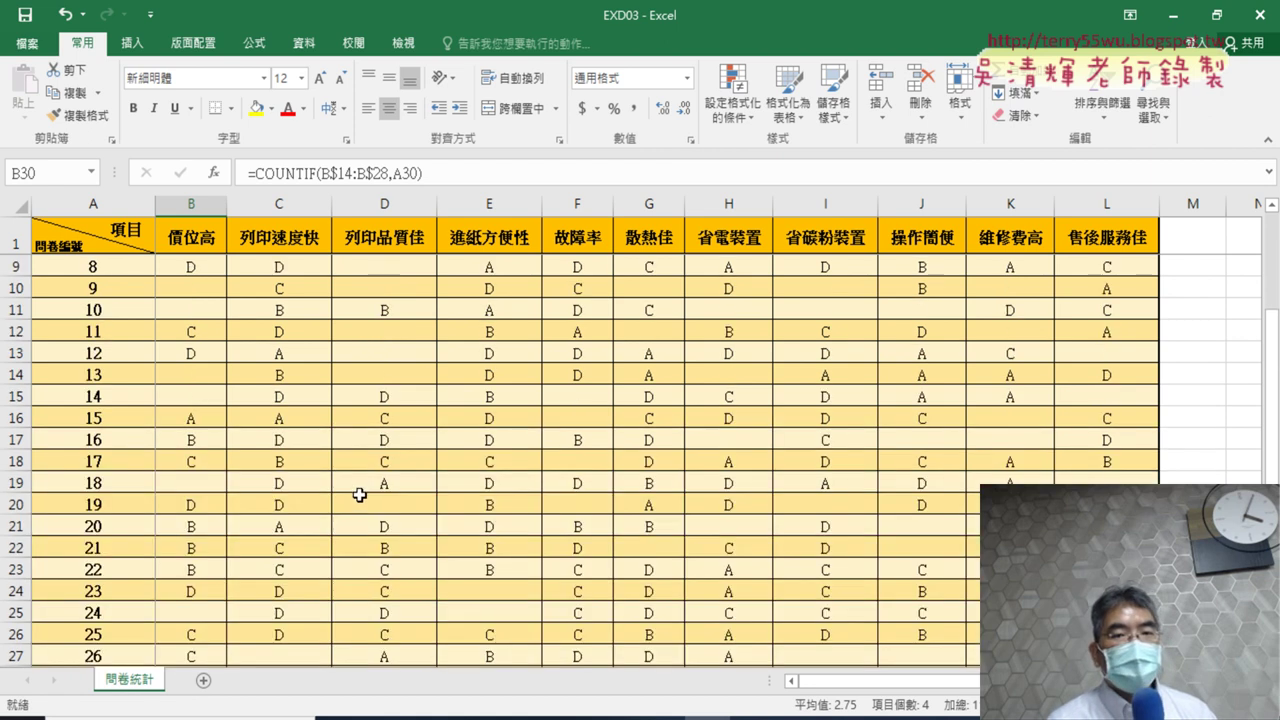
pyautogui.scroll(3, 359, 494)
pyautogui.scroll(-4, 355, 475)
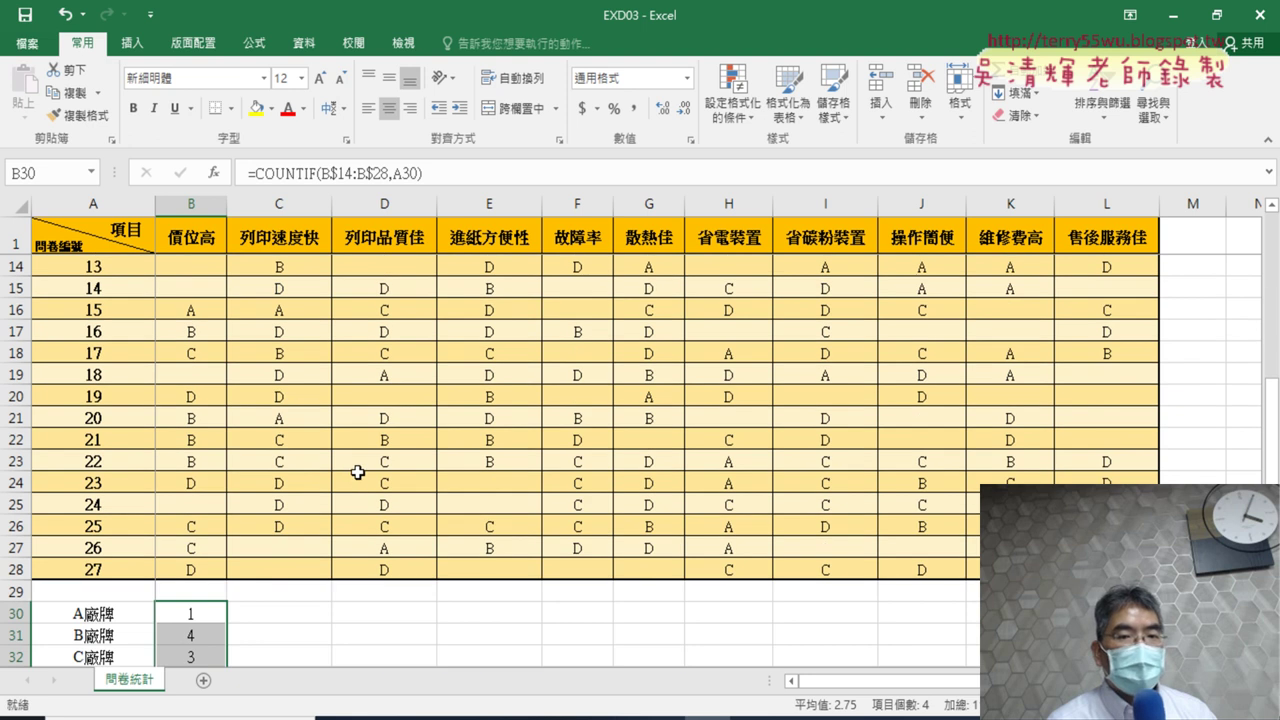
pyautogui.scroll(-3, 292, 483)
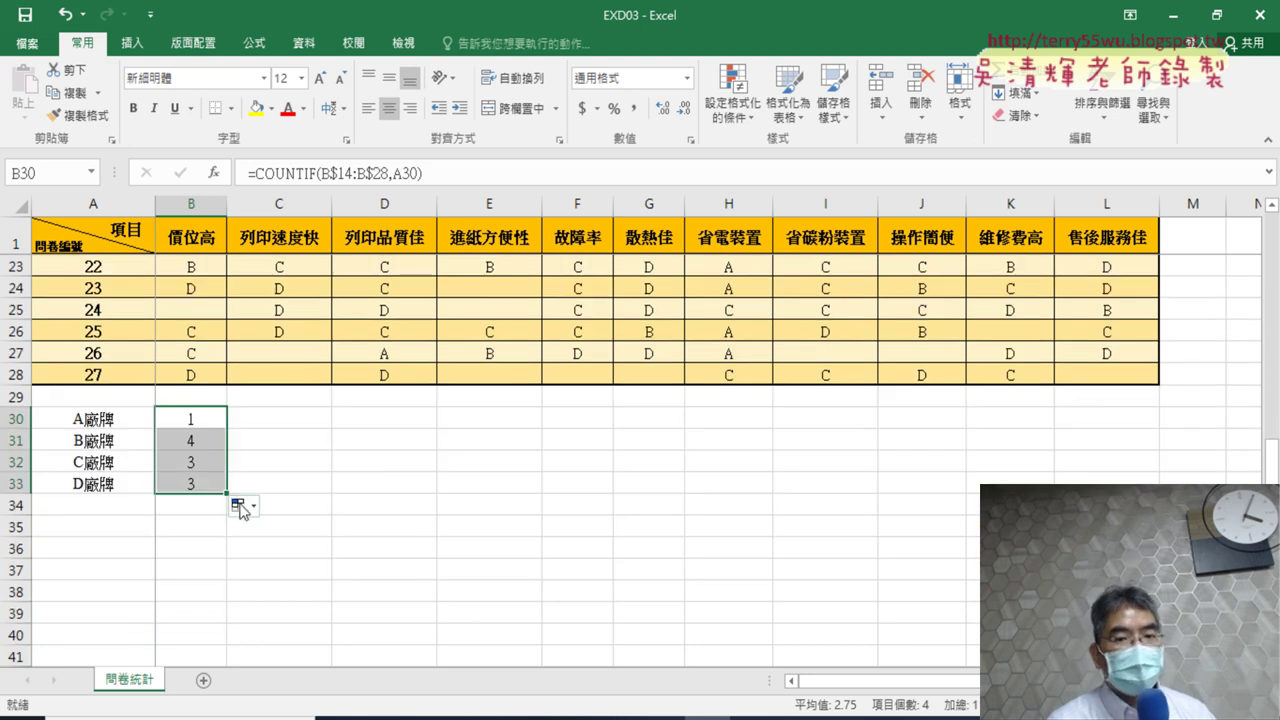
pyautogui.click(207, 421)
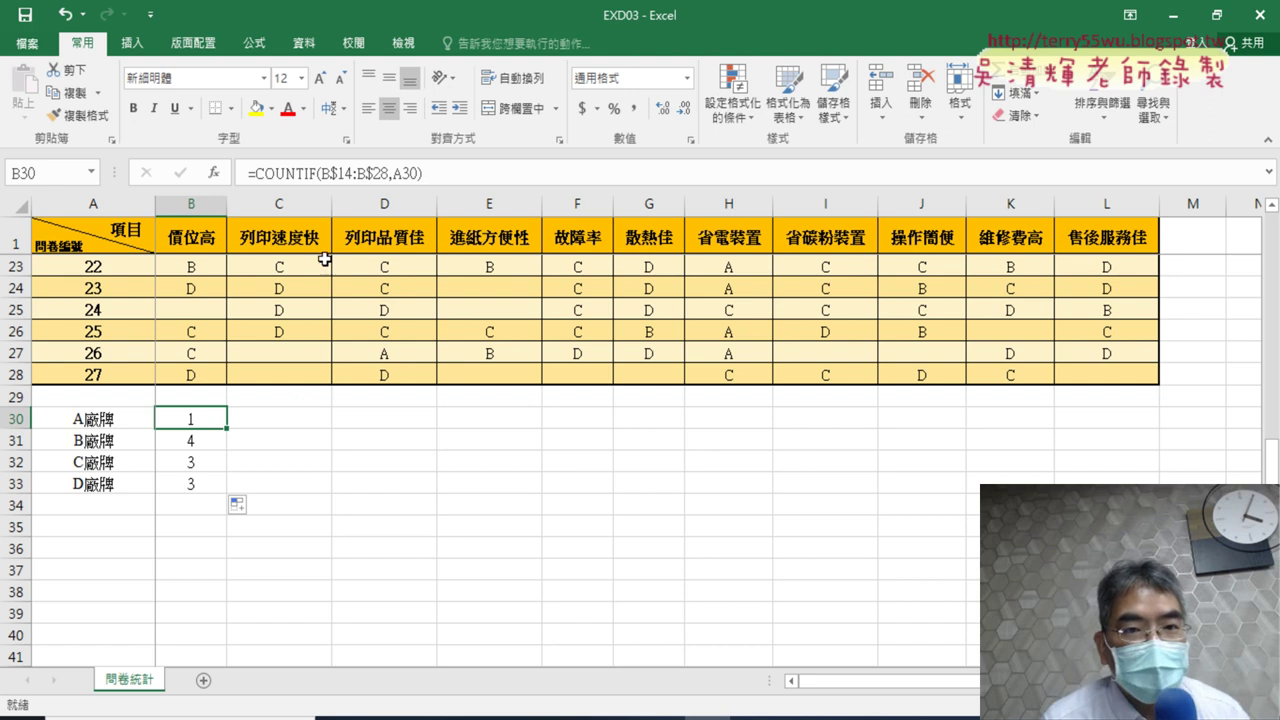
# Edit B30's COUNTIF range to start at row 2, B$2:B$28, and confirm.
pyautogui.click(278, 174)
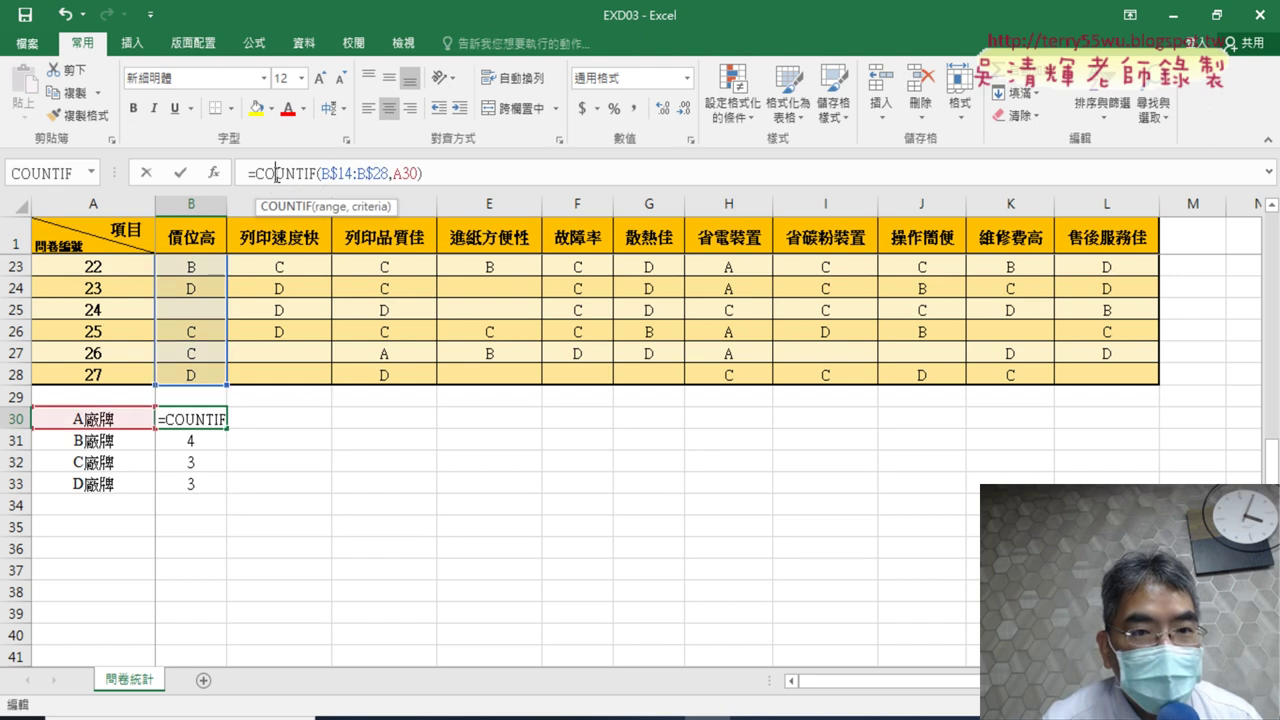
pyautogui.click(213, 173)
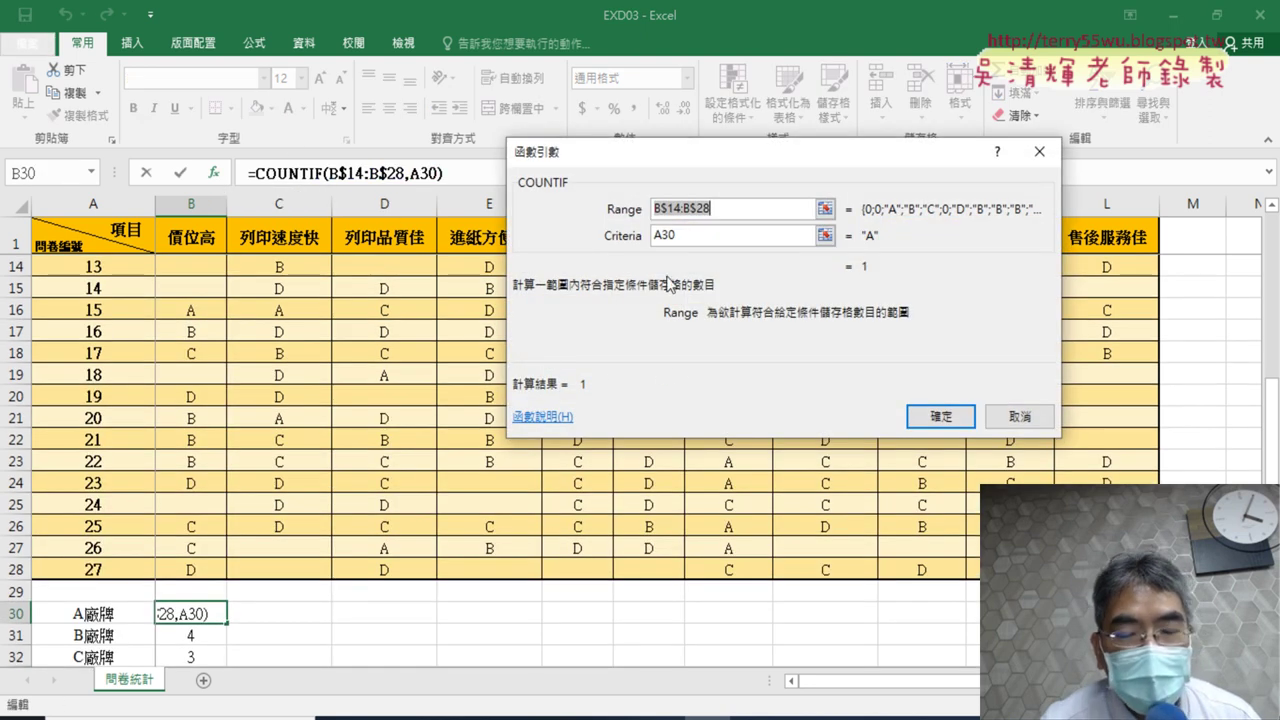
pyautogui.scroll(4, 250, 313)
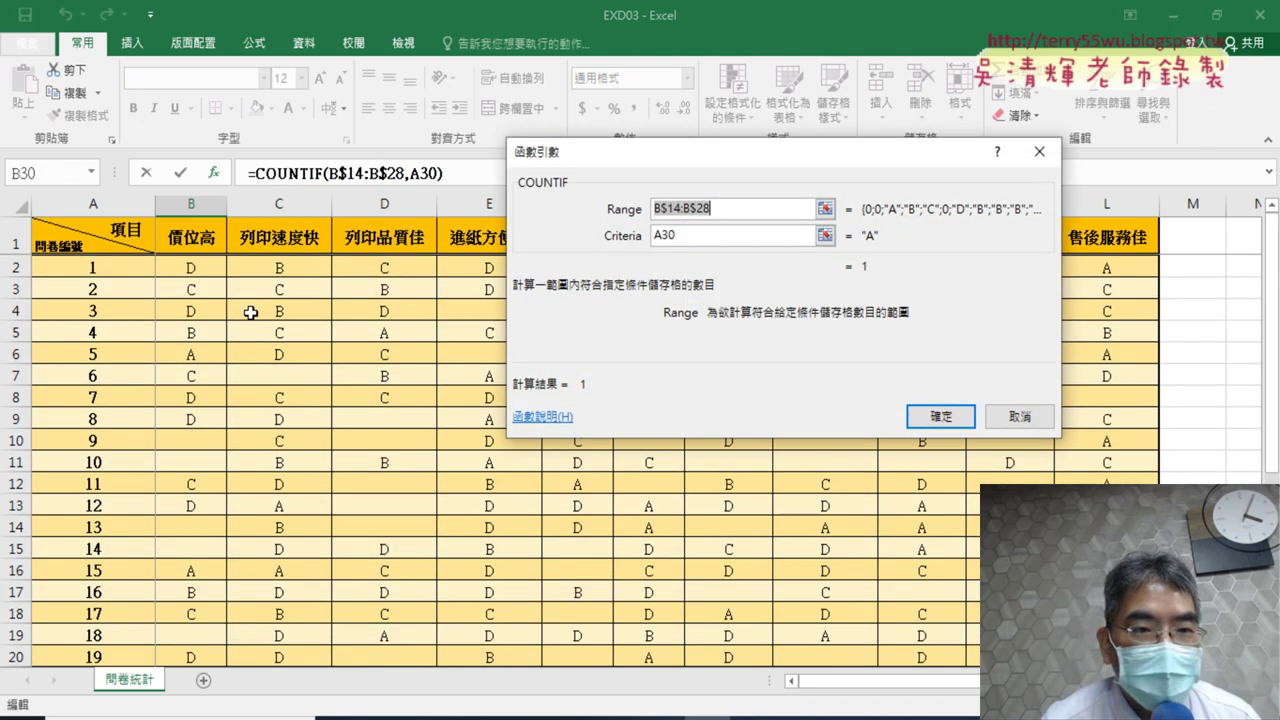
pyautogui.click(676, 209)
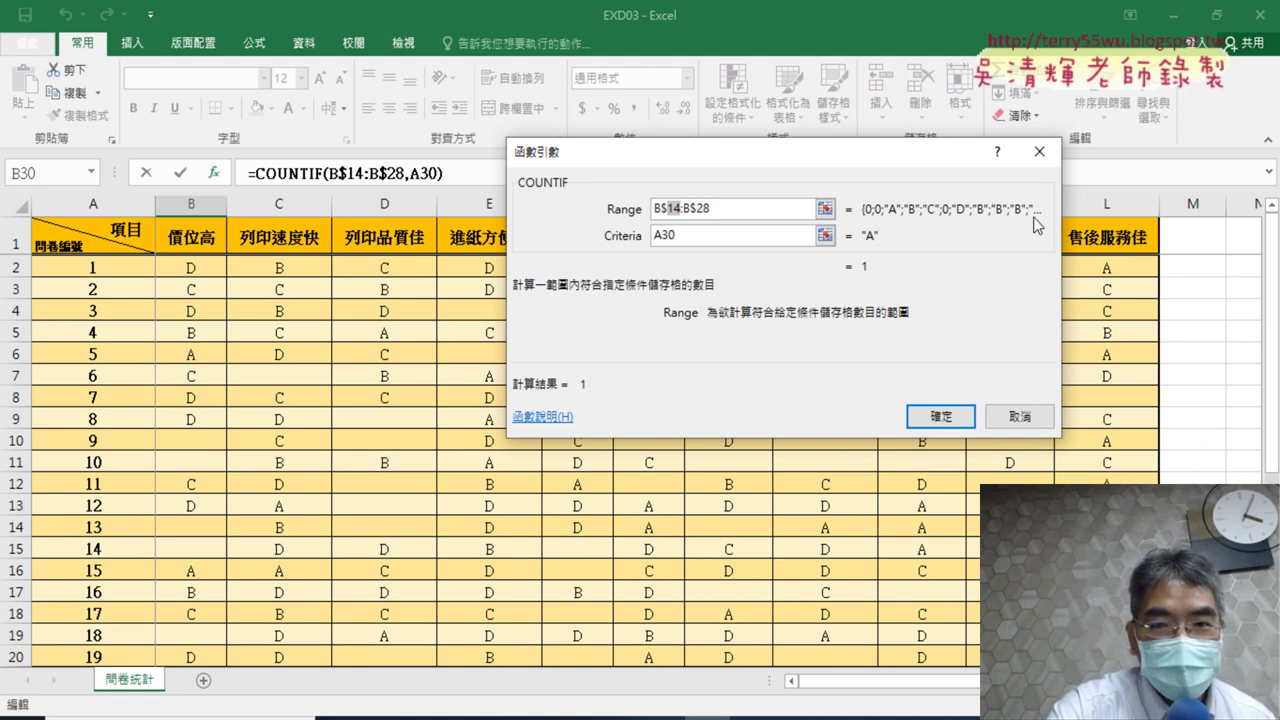
pyautogui.press('Delete')
pyautogui.press('Delete')
pyautogui.write('2')
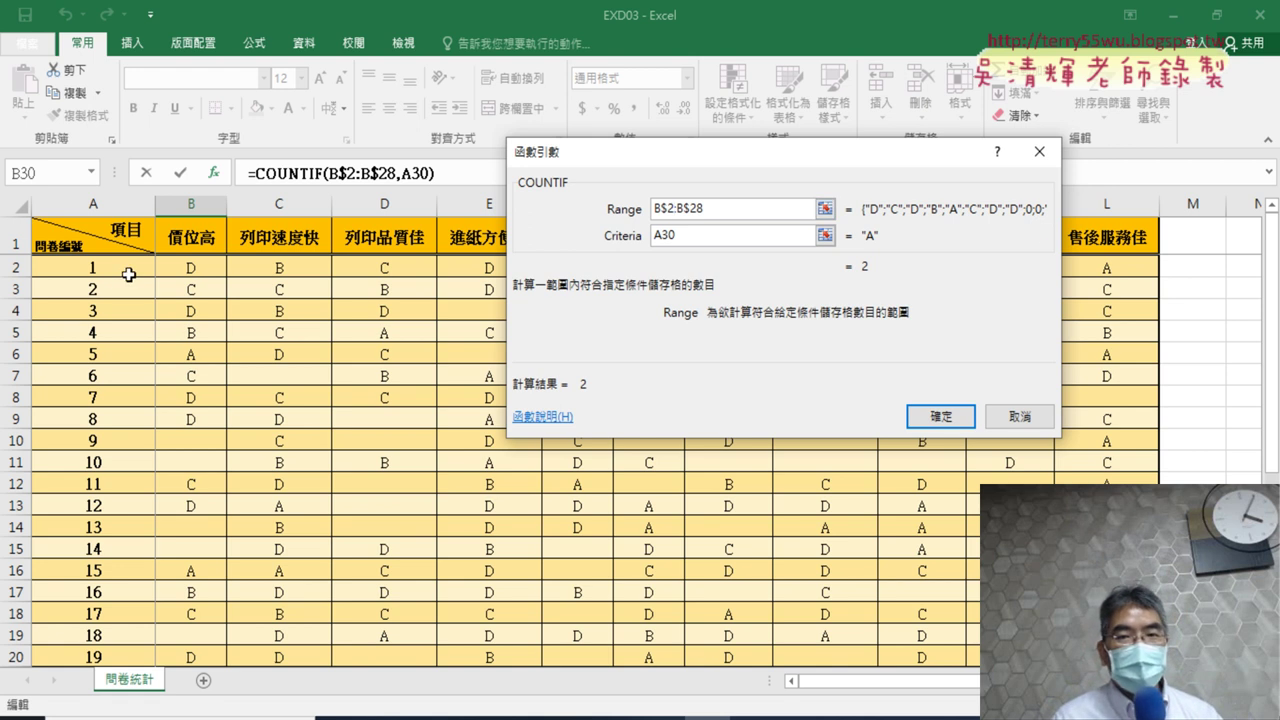
pyautogui.scroll(-4, 170, 418)
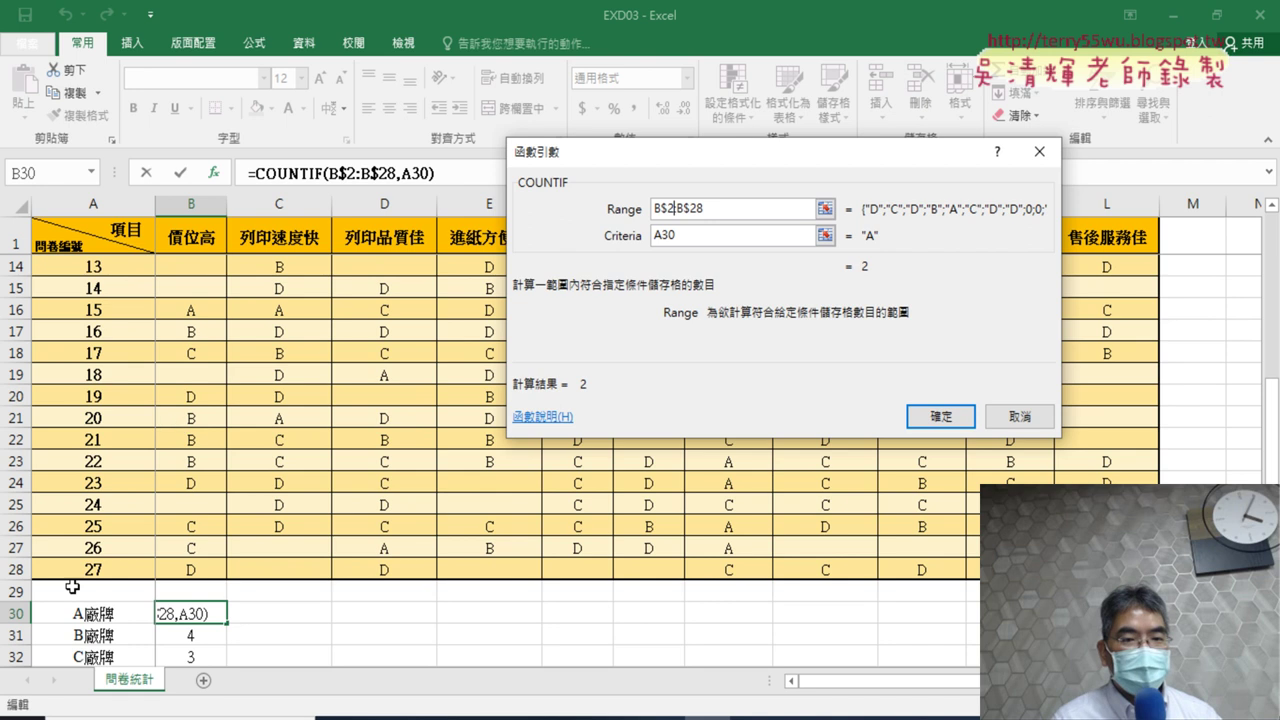
pyautogui.scroll(4, 60, 574)
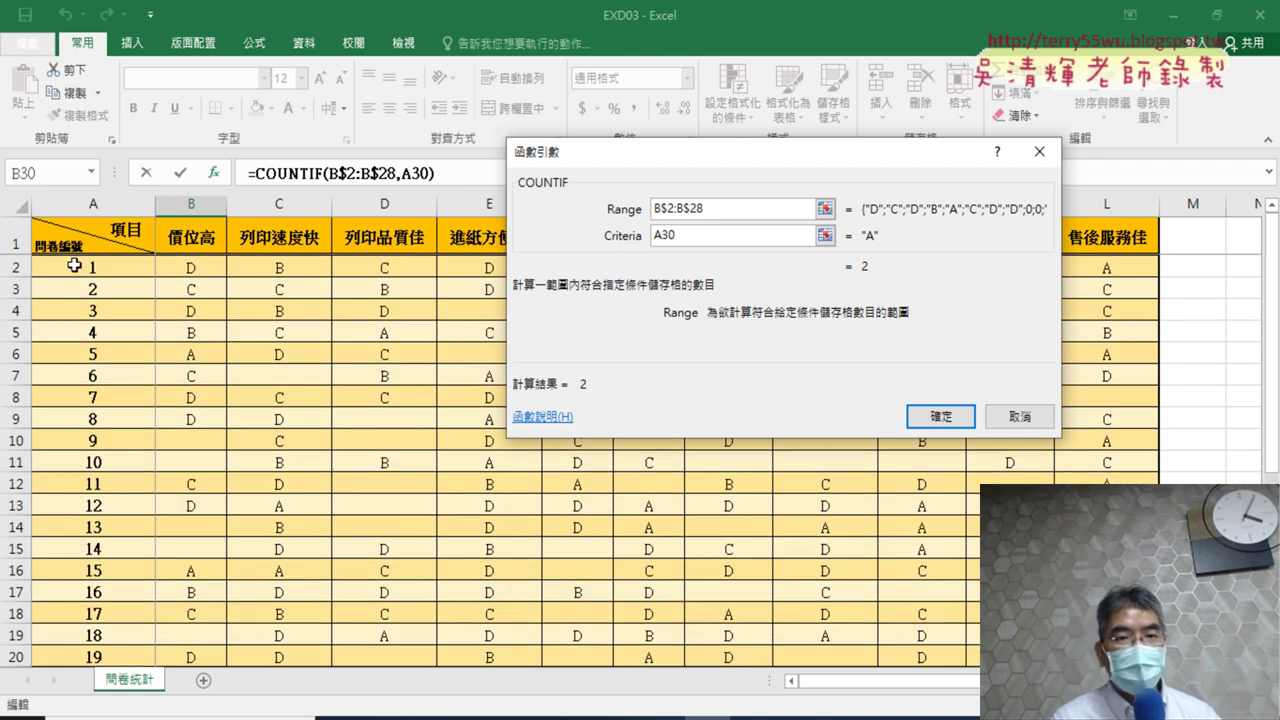
pyautogui.click(664, 205)
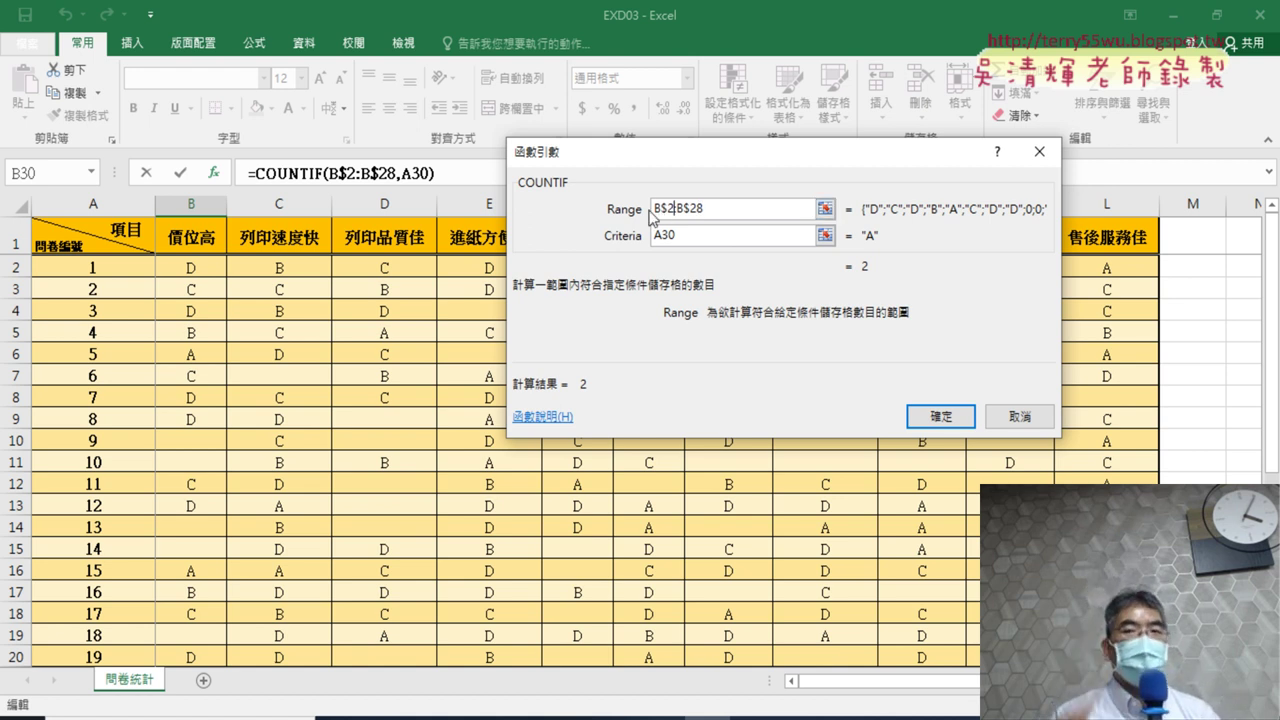
pyautogui.click(940, 416)
# Refill the formula from B30 down to B33, giving counts 2, 5, 6 and 8.
pyautogui.scroll(-3, 921, 416)
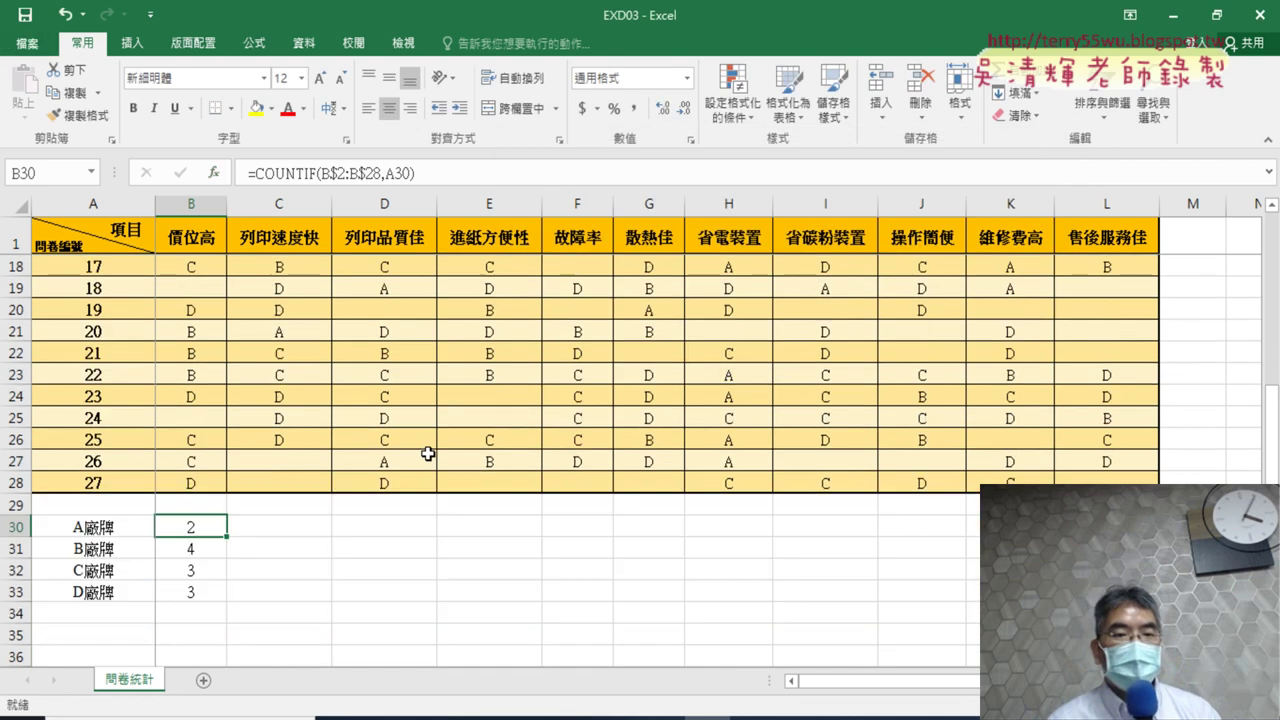
pyautogui.scroll(-1, 429, 449)
pyautogui.moveTo(226, 472); pyautogui.dragTo(234, 530)
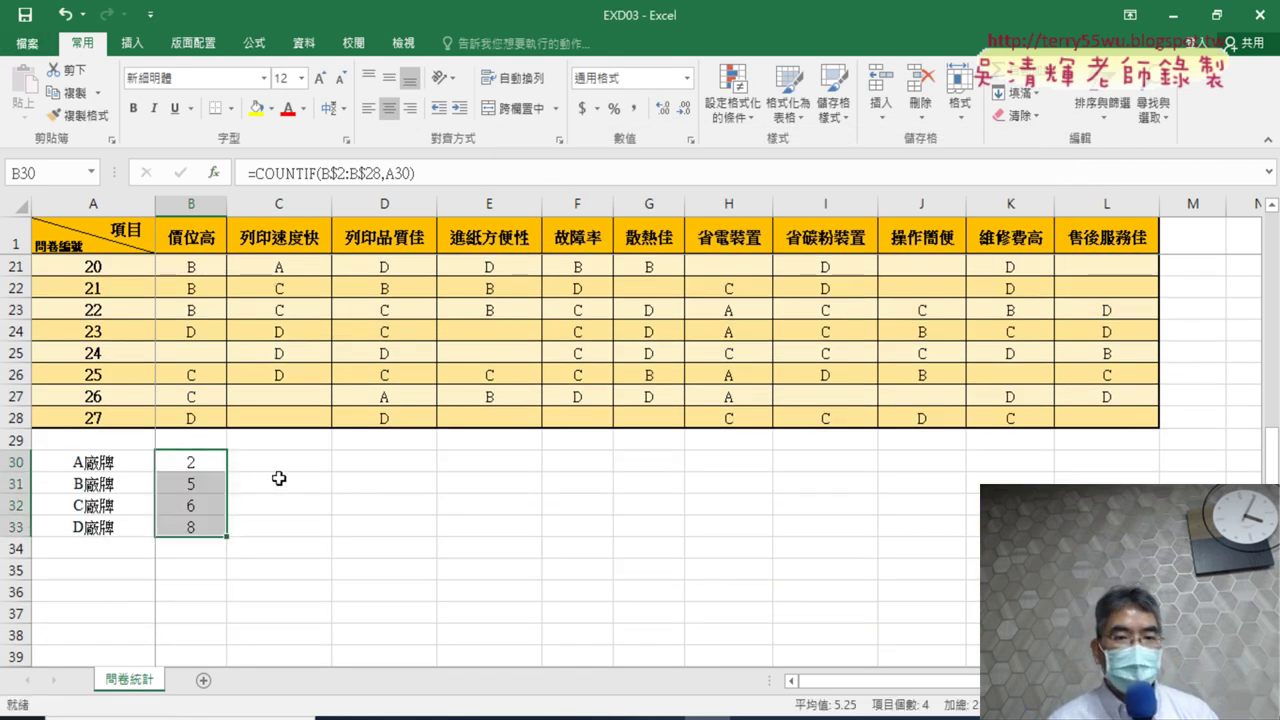
pyautogui.scroll(7, 268, 478)
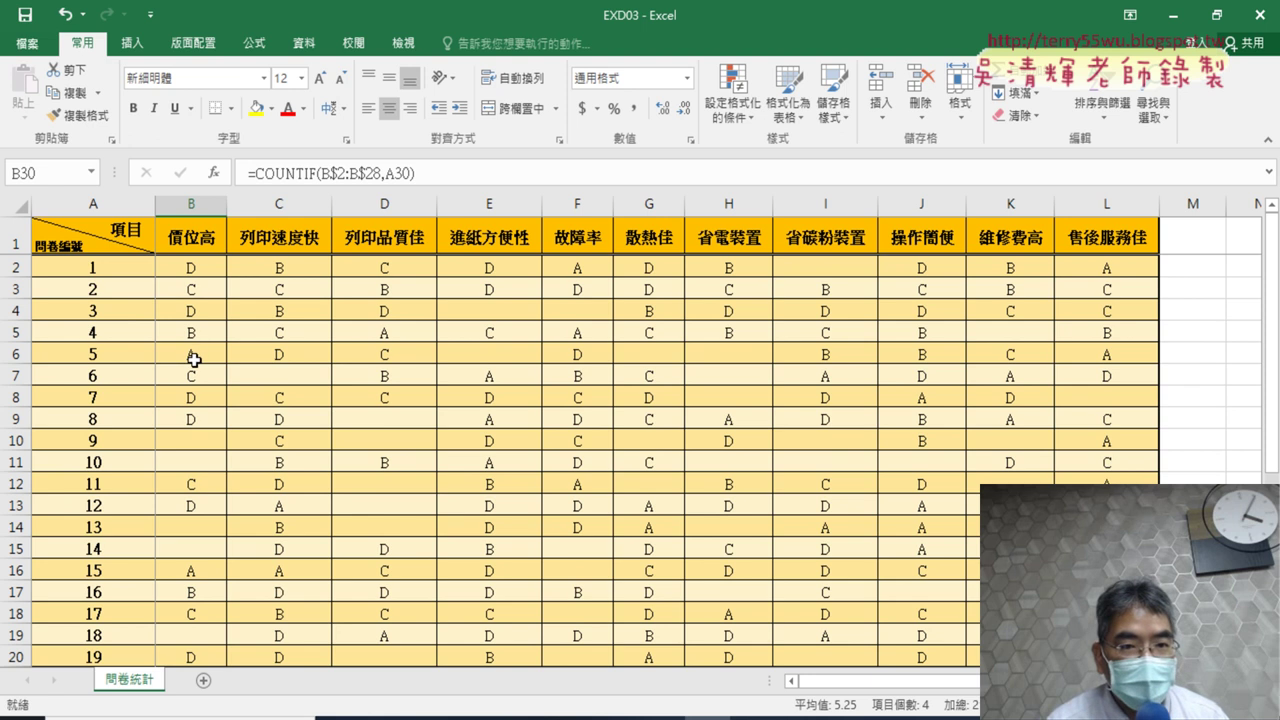
# Copy the brand count formulas across to column L, which yields zeros.
pyautogui.scroll(-5, 280, 374)
pyautogui.scroll(-2, 271, 463)
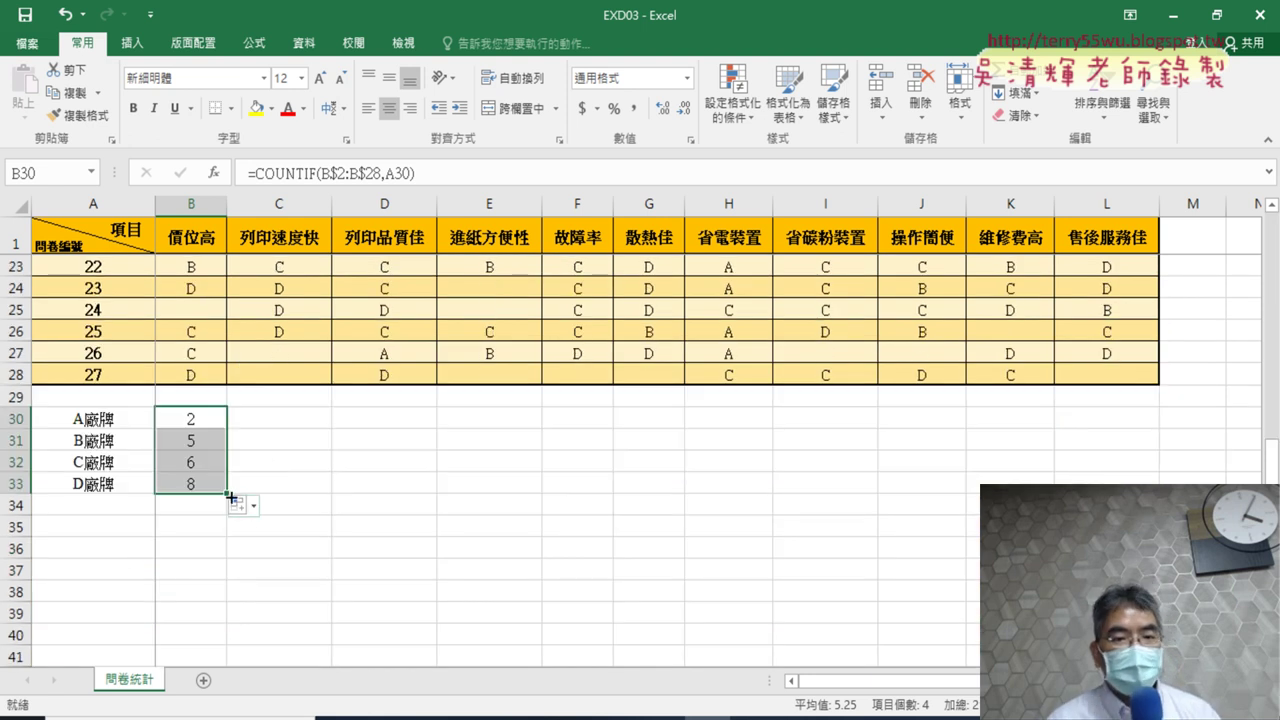
pyautogui.moveTo(230, 496); pyautogui.dragTo(1110, 515)
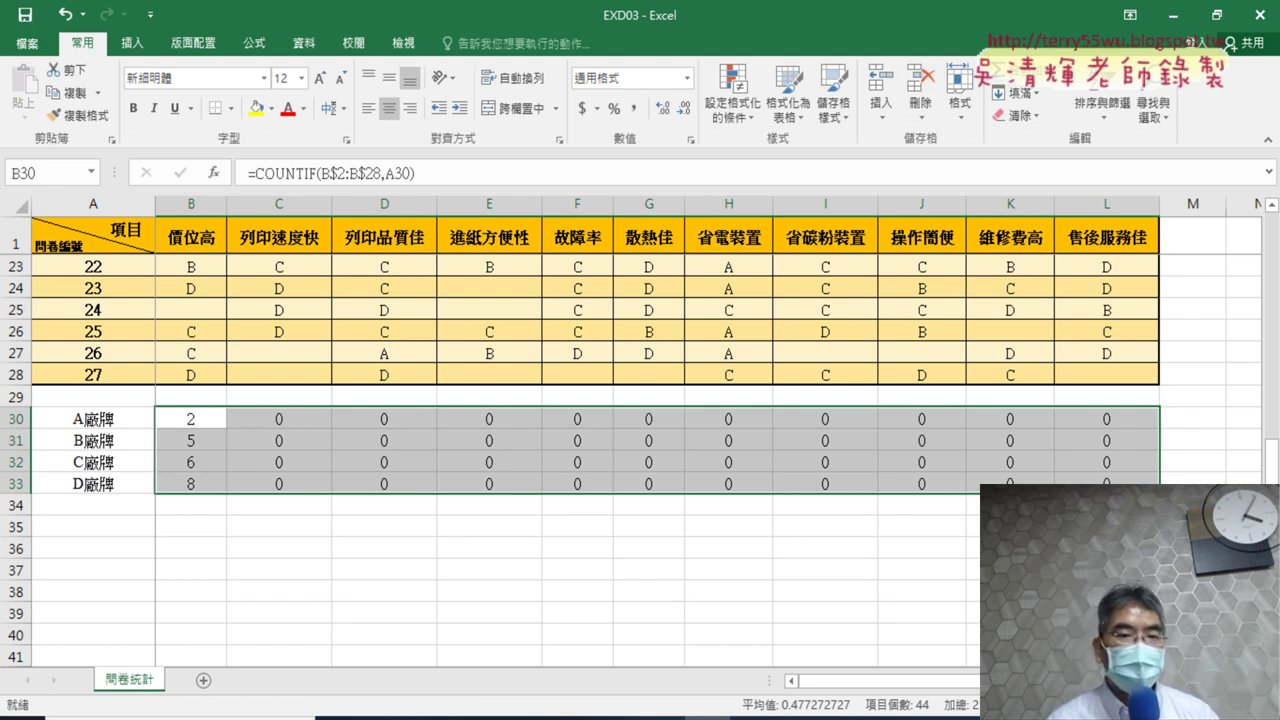
# Change B30's COUNTIF criteria to $A30, giving =COUNTIF(B$2:B$28,$A30), still returning 2.
pyautogui.click(208, 423)
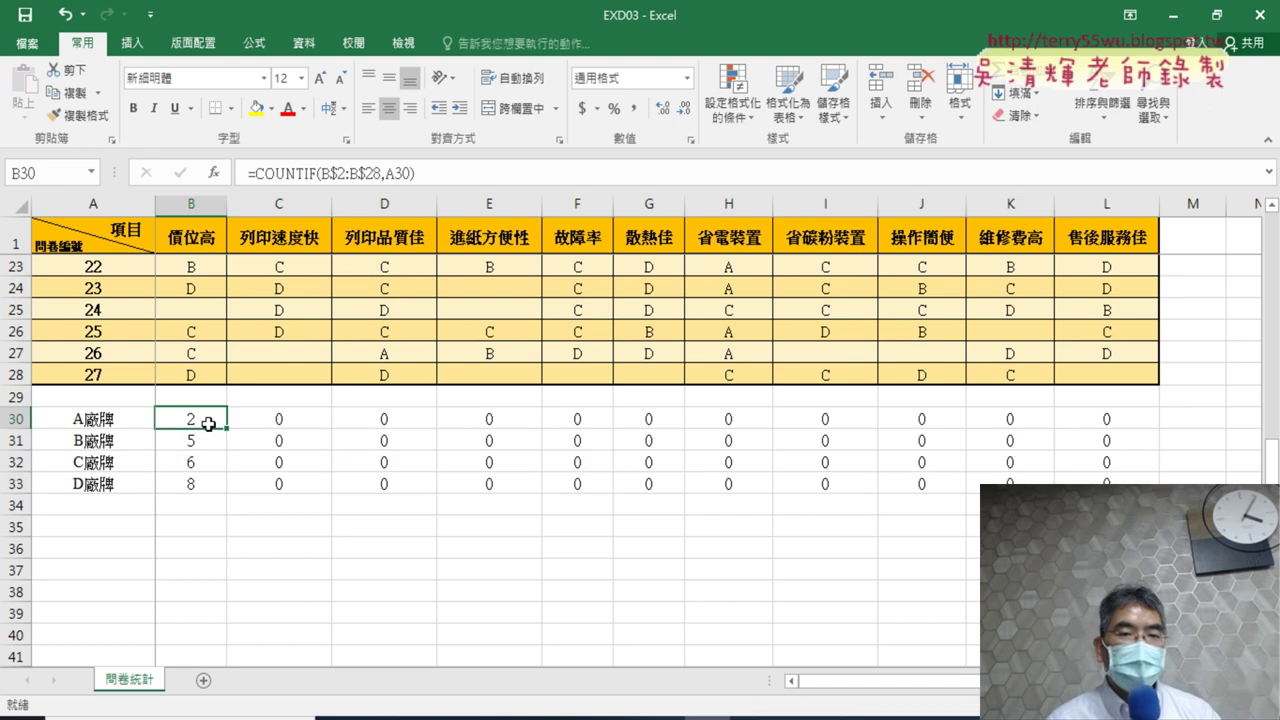
pyautogui.click(296, 181)
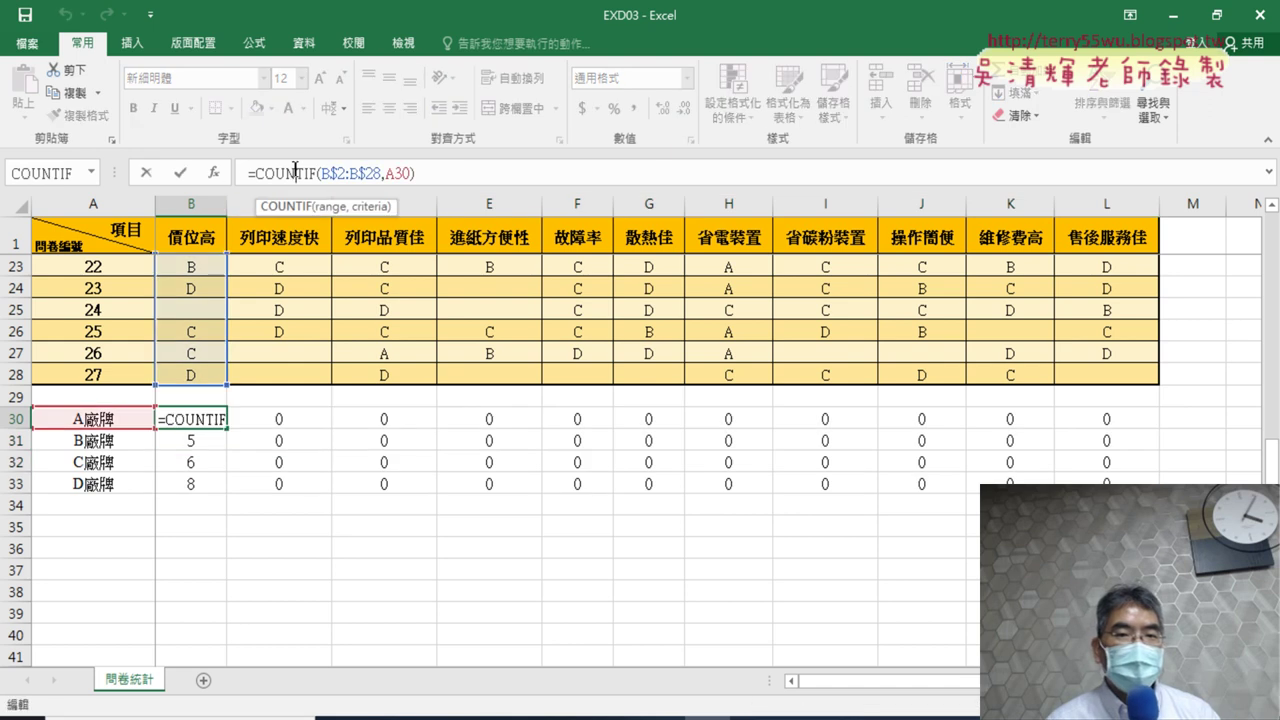
pyautogui.click(216, 173)
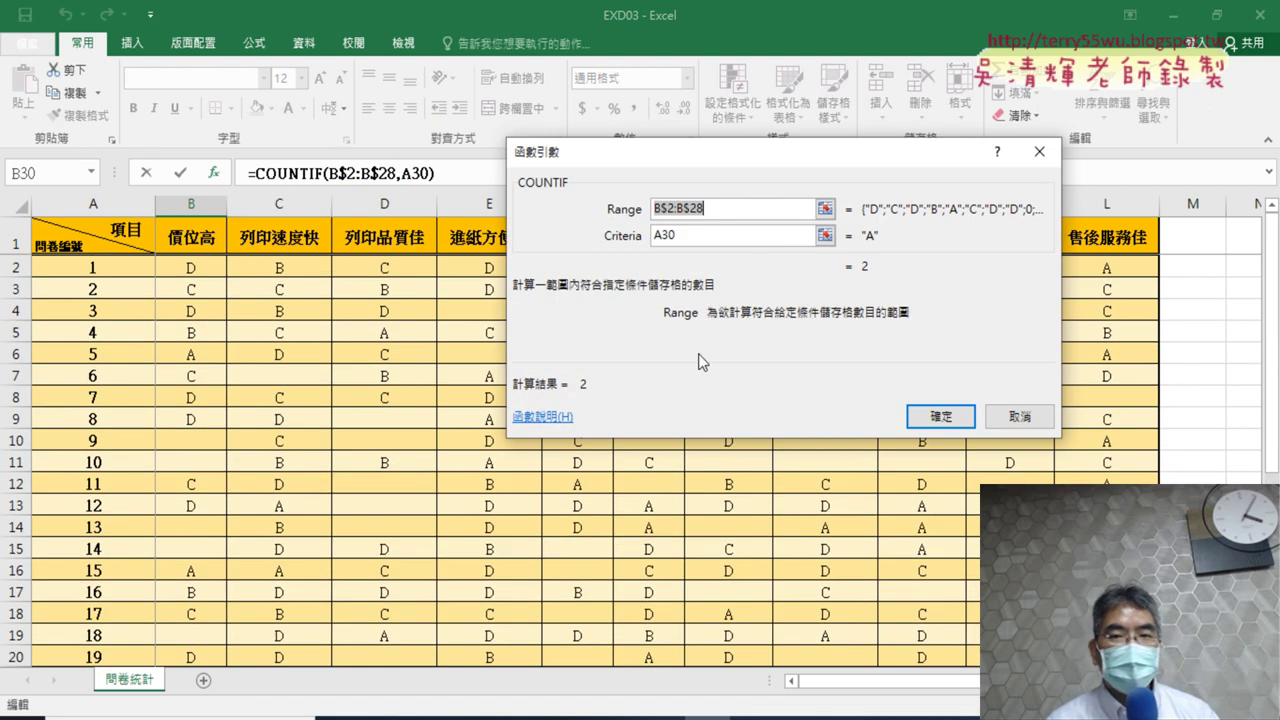
pyautogui.scroll(-4, 380, 528)
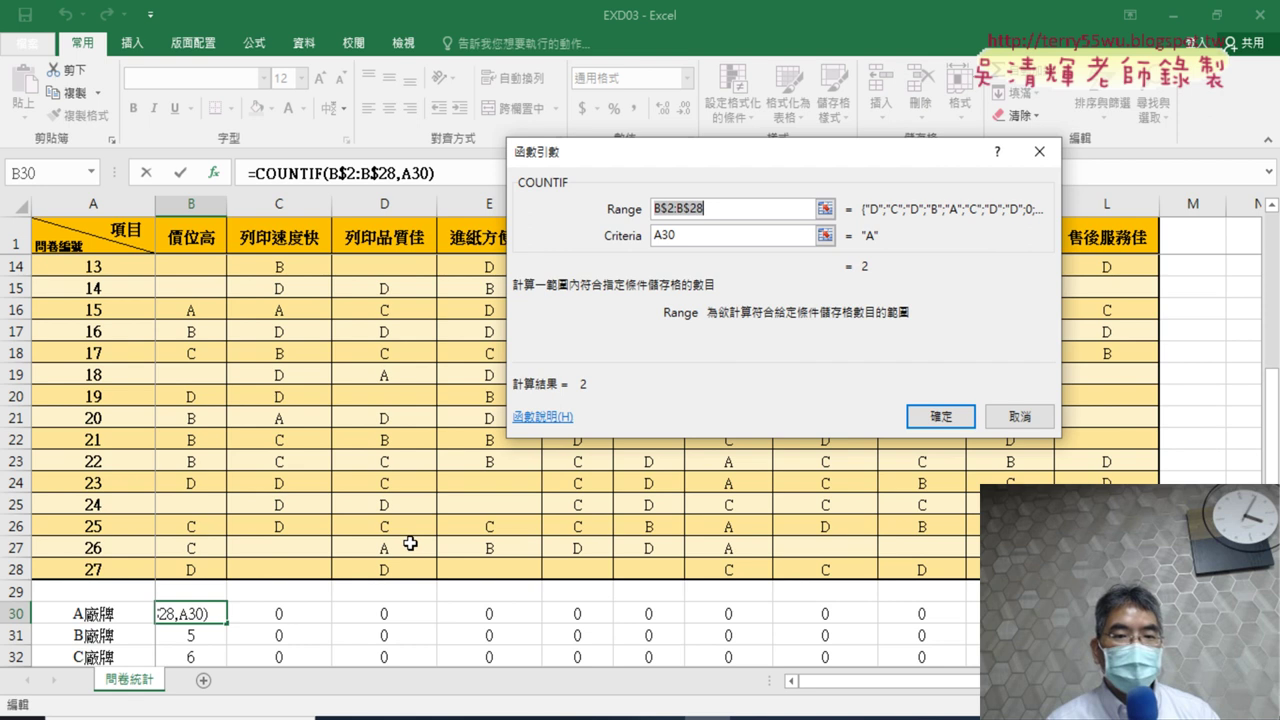
pyautogui.scroll(-4, 337, 504)
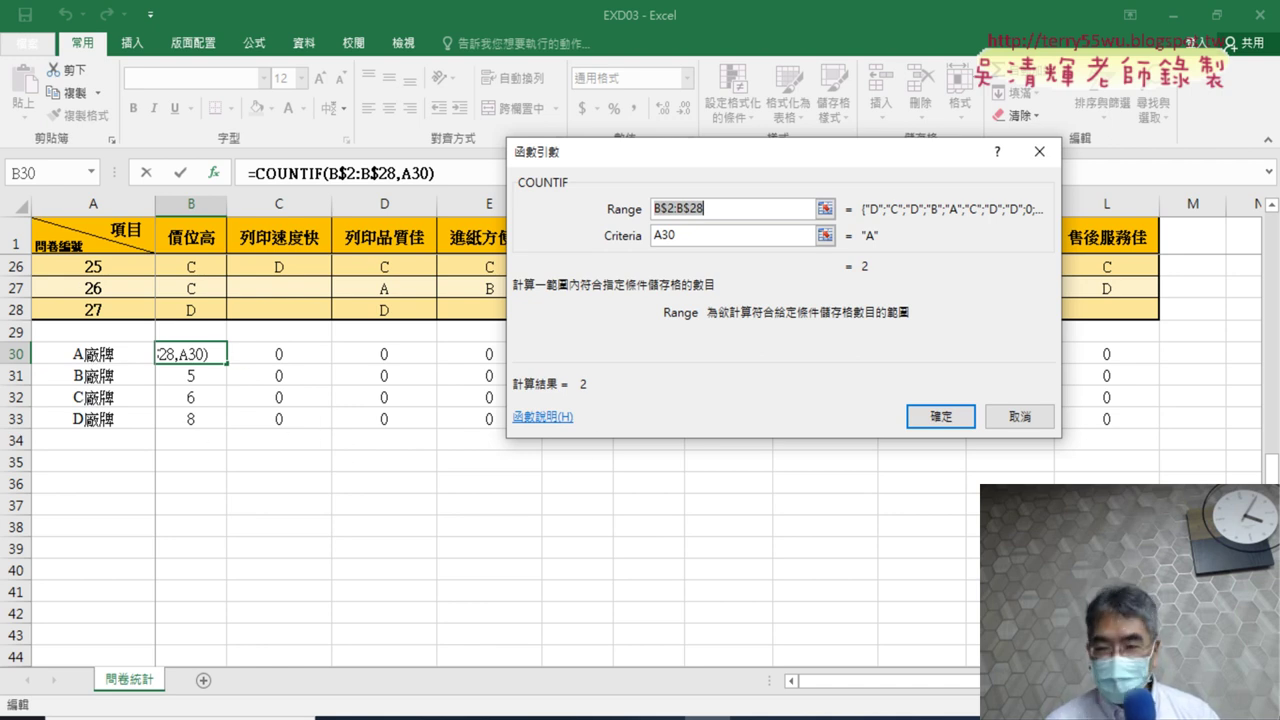
pyautogui.click(659, 238)
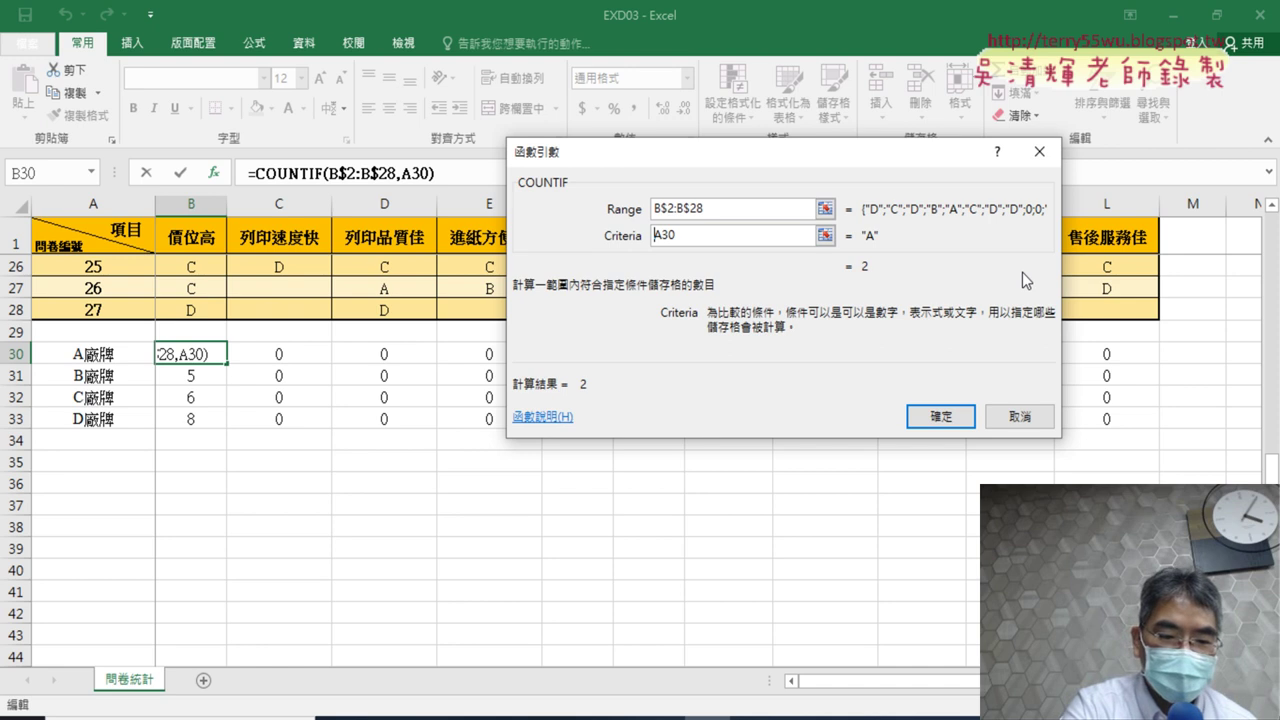
pyautogui.write('$')
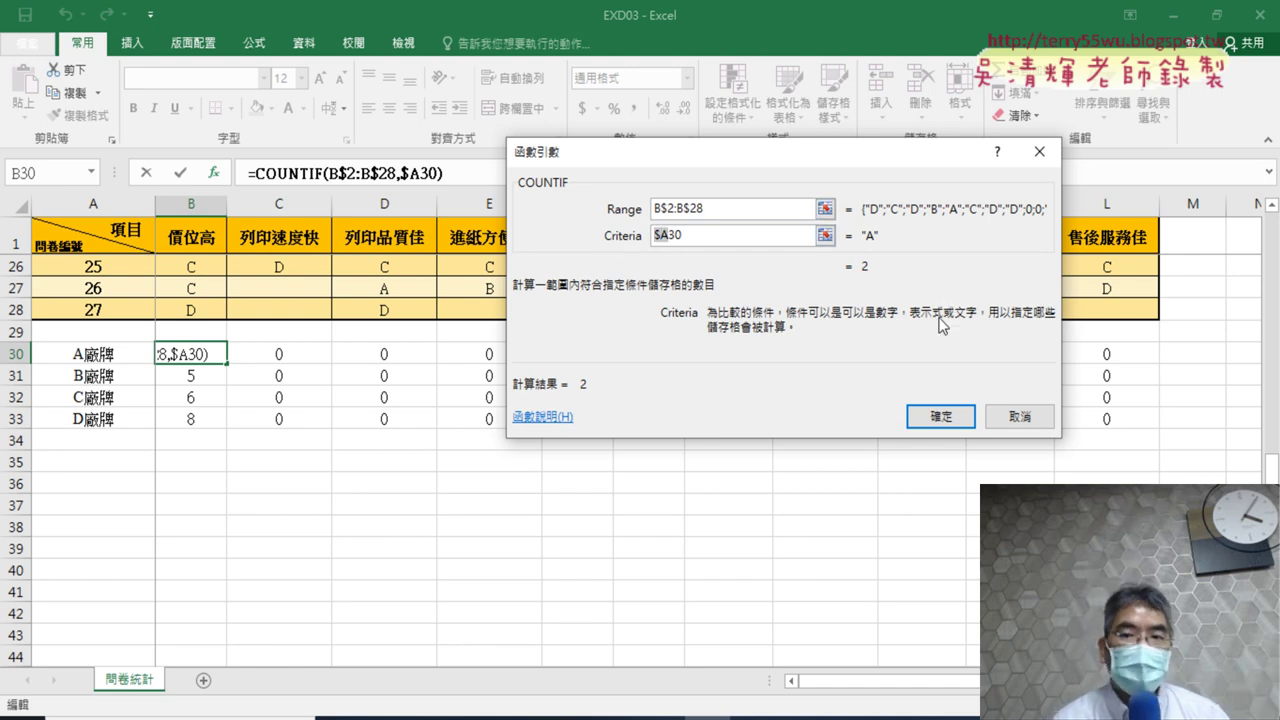
pyautogui.click(940, 416)
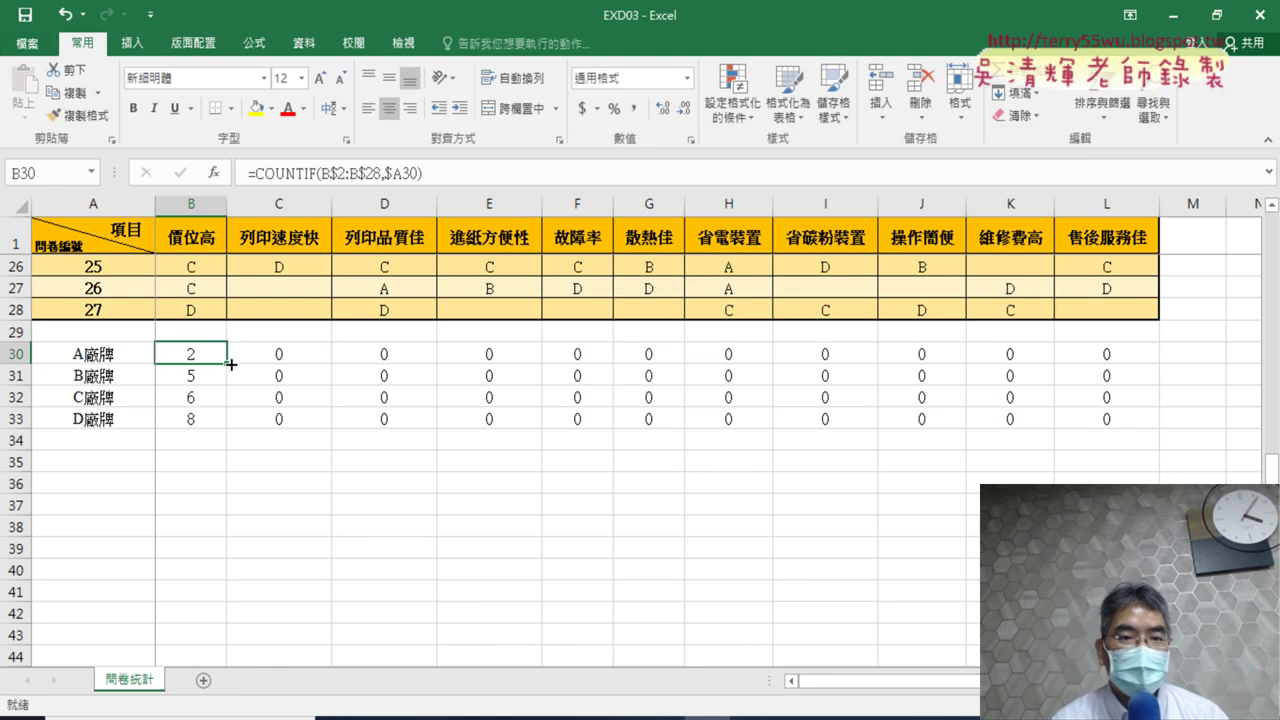
# Fill the corrected COUNTIF formula from B30 down to B33, then across to column L.
pyautogui.moveTo(231, 365); pyautogui.dragTo(225, 425)
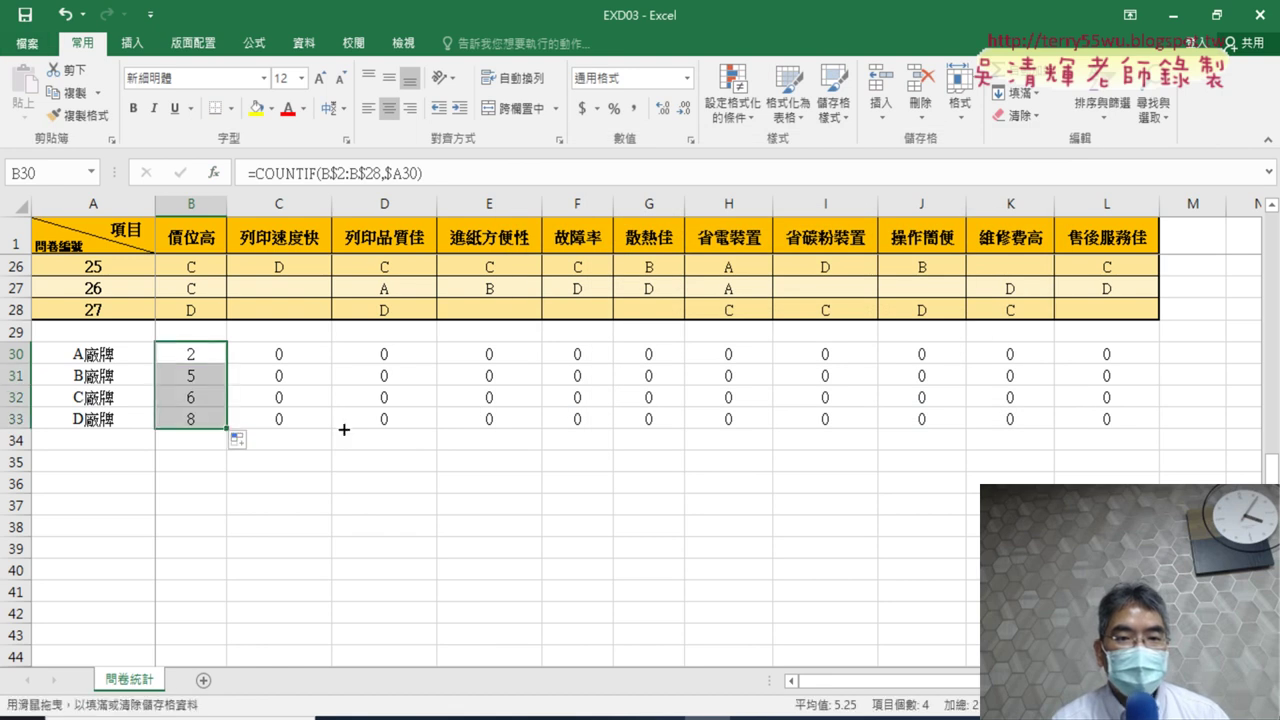
pyautogui.moveTo(344, 430); pyautogui.dragTo(1157, 470)
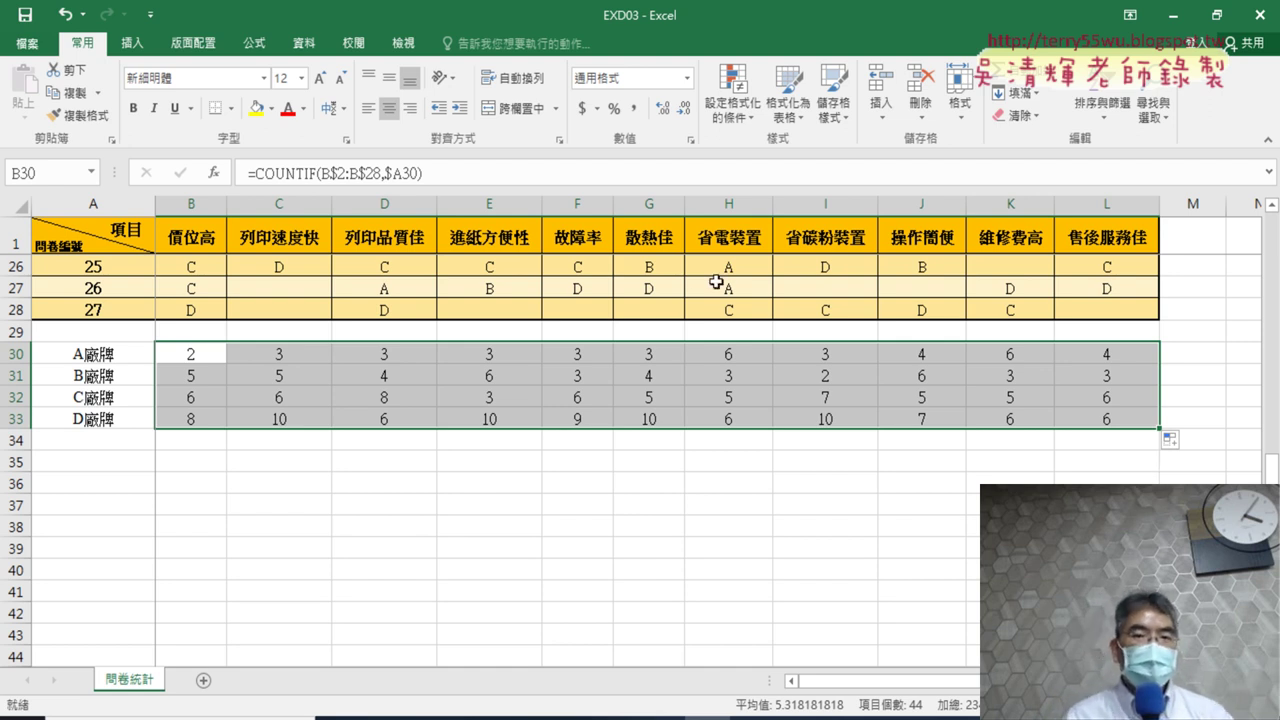
pyautogui.click(198, 357)
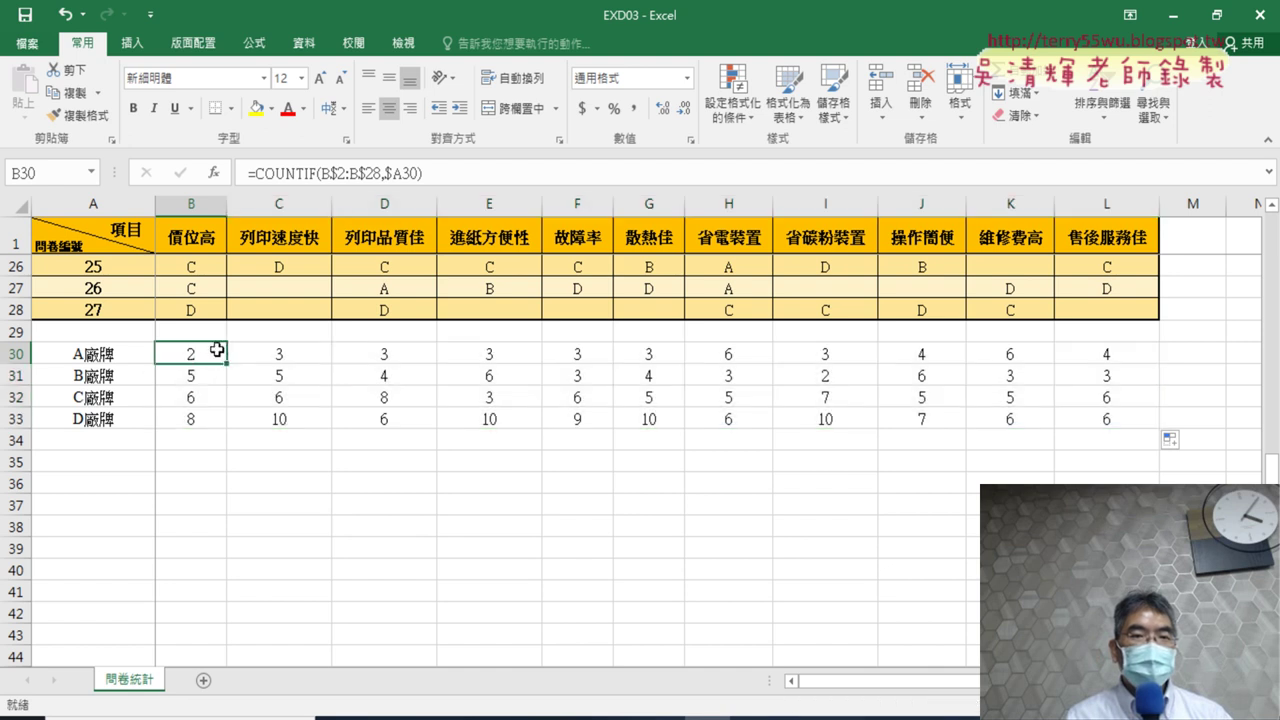
# Verify B30's COUNTIF arguments, Range B$2:B$28 and Criteria $A30, returning 2.
pyautogui.click(285, 174)
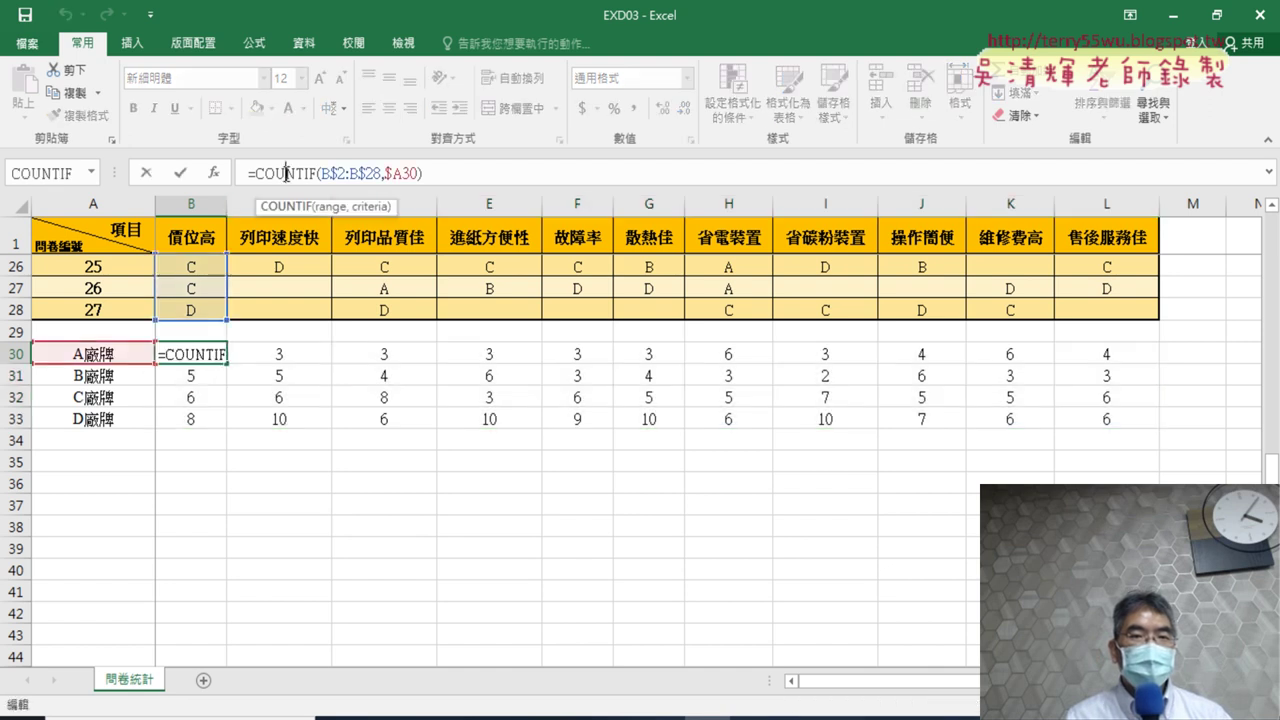
pyautogui.click(219, 174)
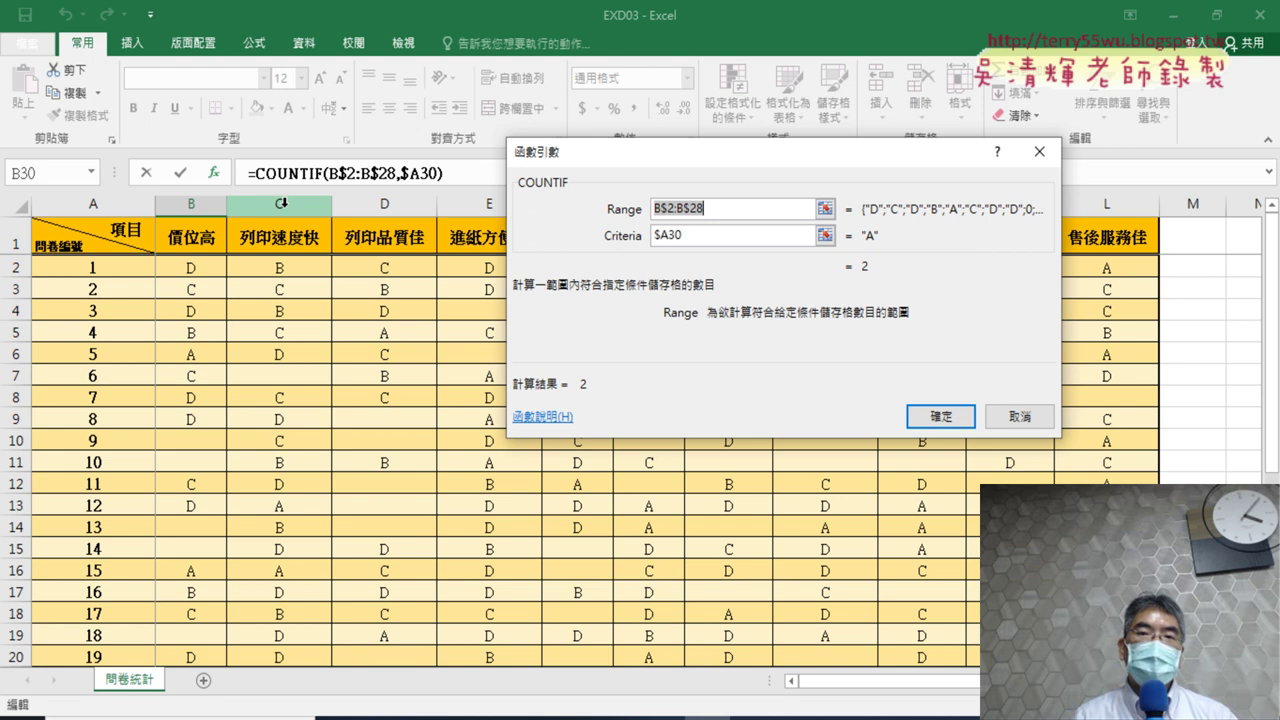
pyautogui.click(657, 238)
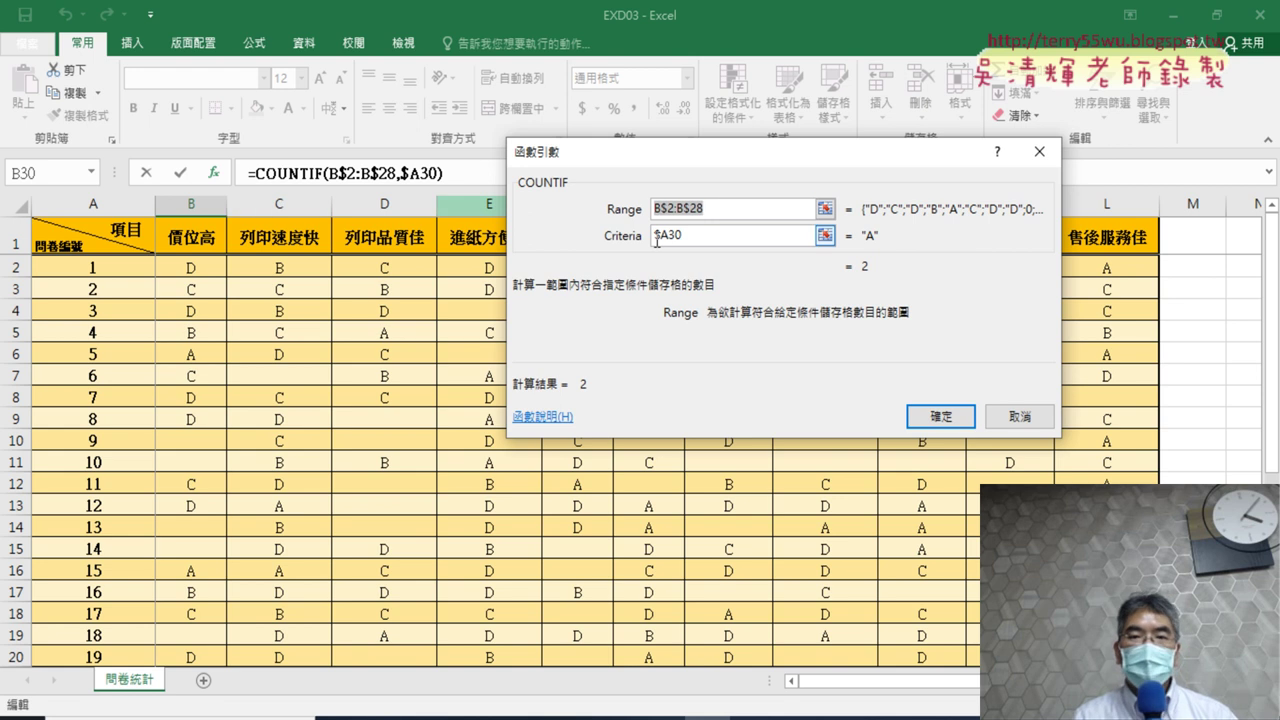
pyautogui.scroll(-3, 666, 237)
pyautogui.moveTo(666, 236); pyautogui.dragTo(655, 236)
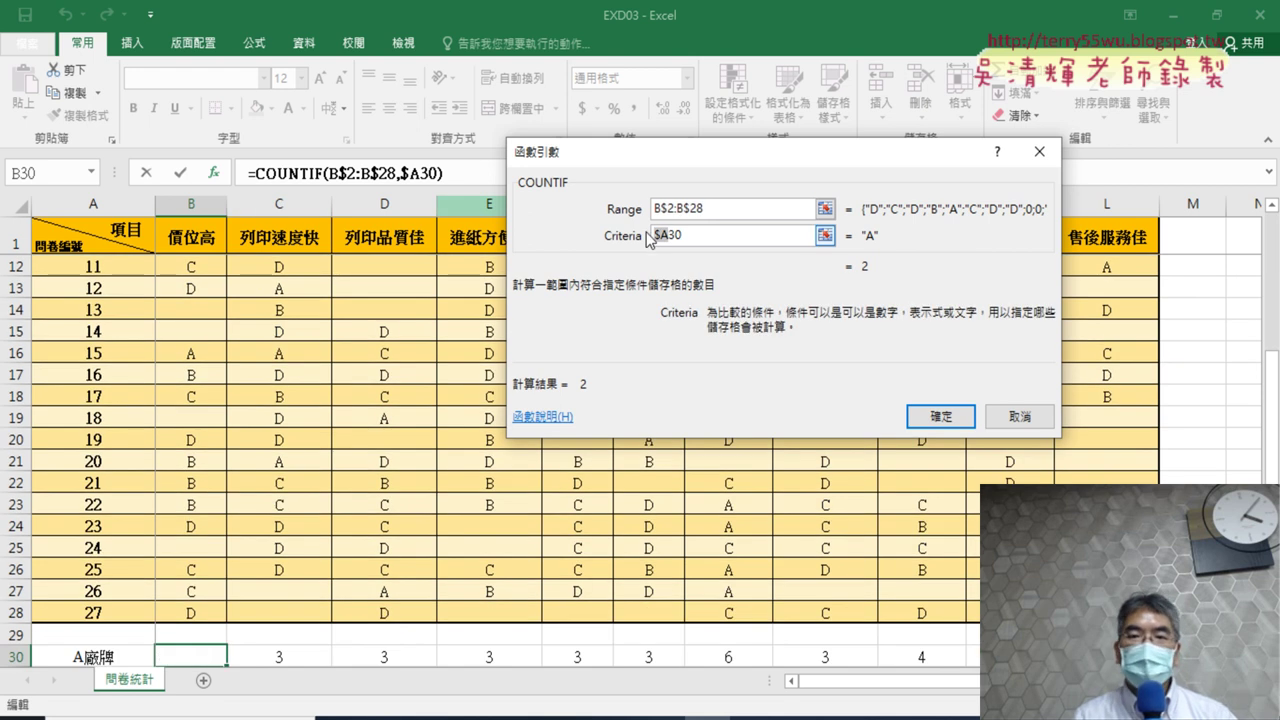
pyautogui.scroll(-3, 157, 514)
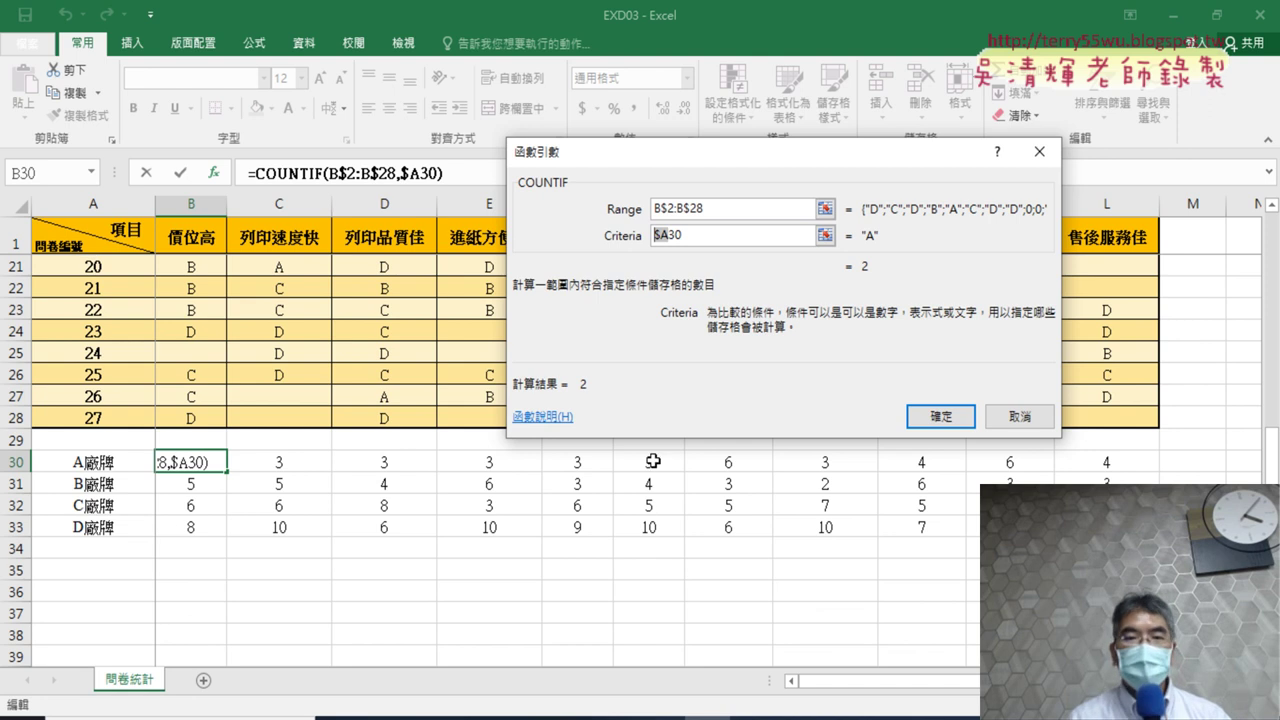
pyautogui.click(945, 418)
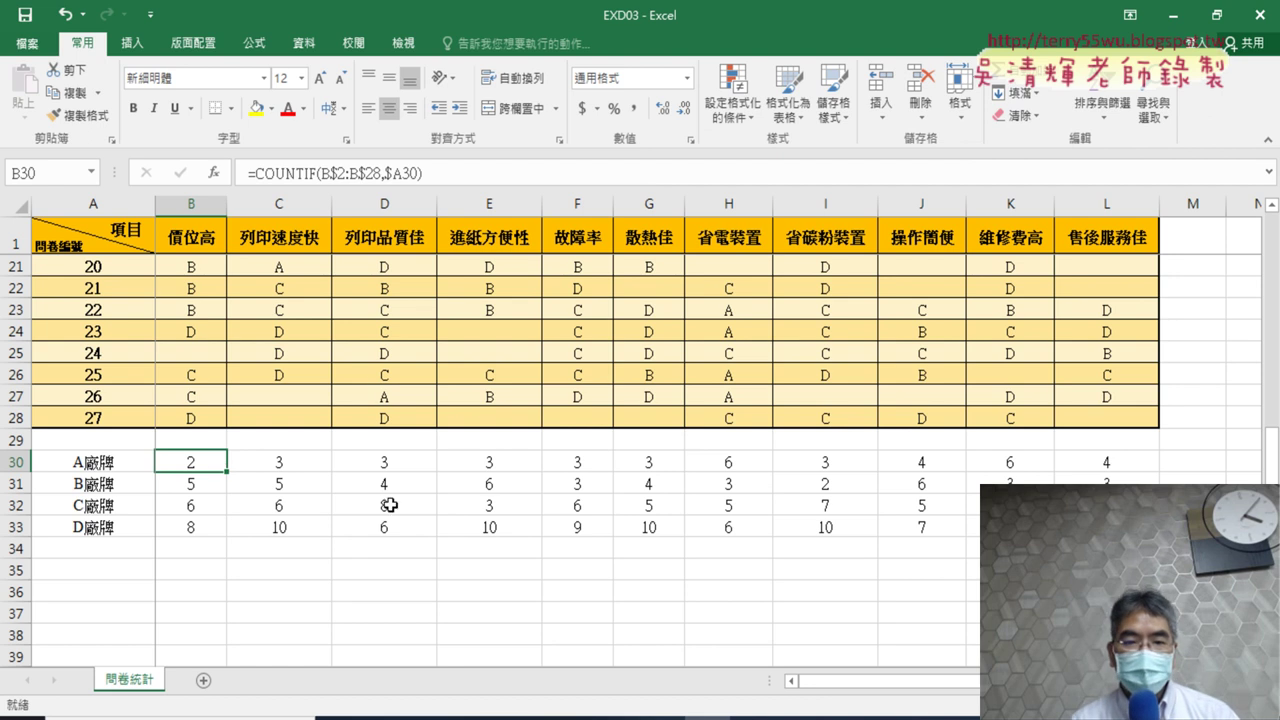
pyautogui.click(491, 600)
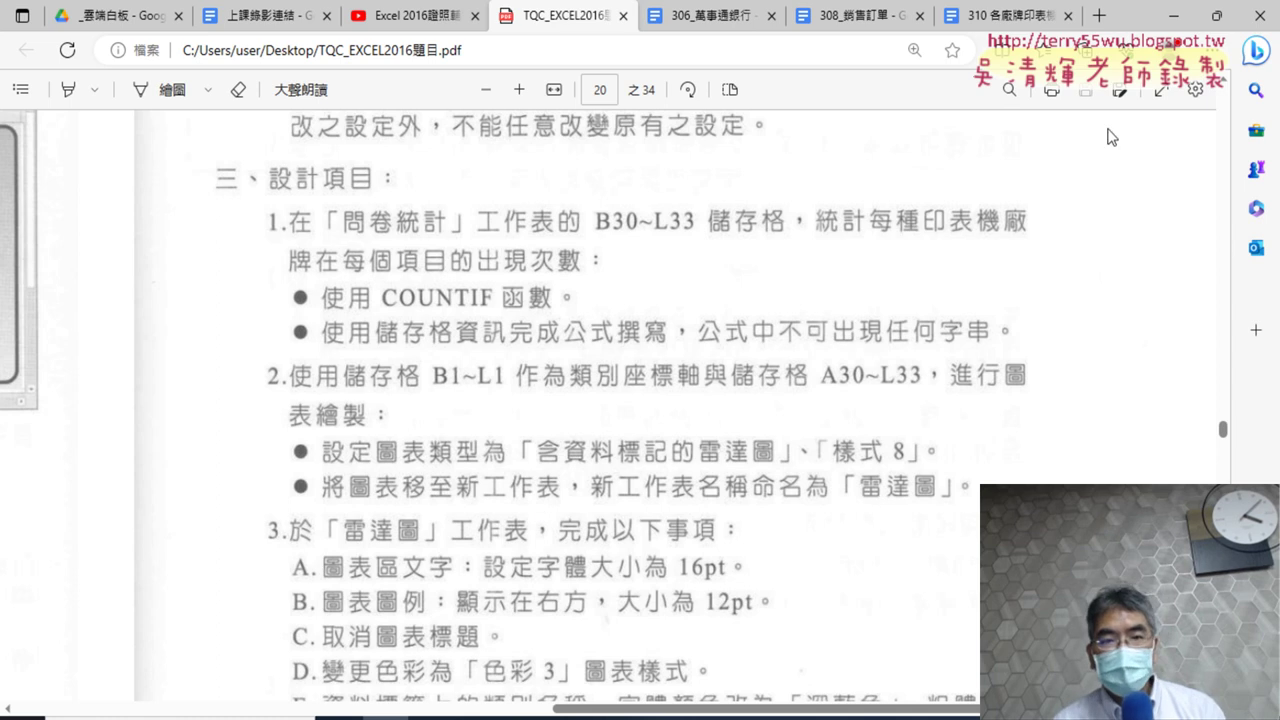
pyautogui.click(1176, 12)
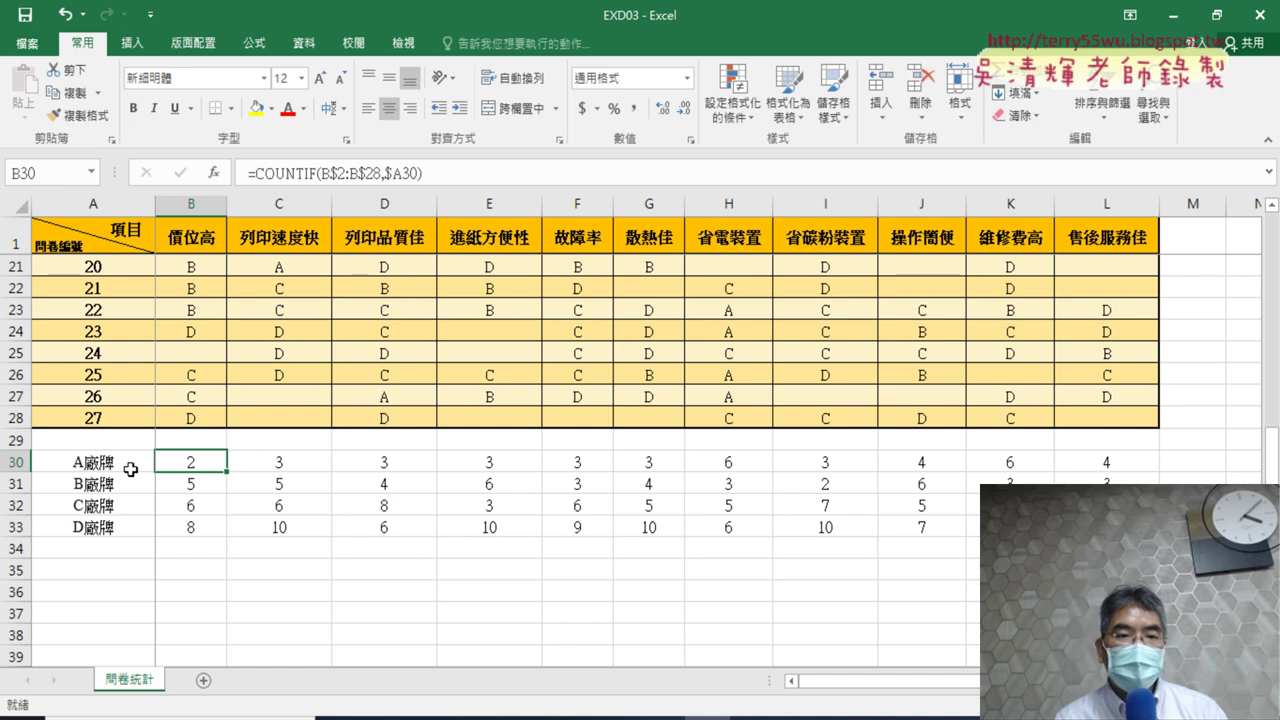
pyautogui.click(108, 464)
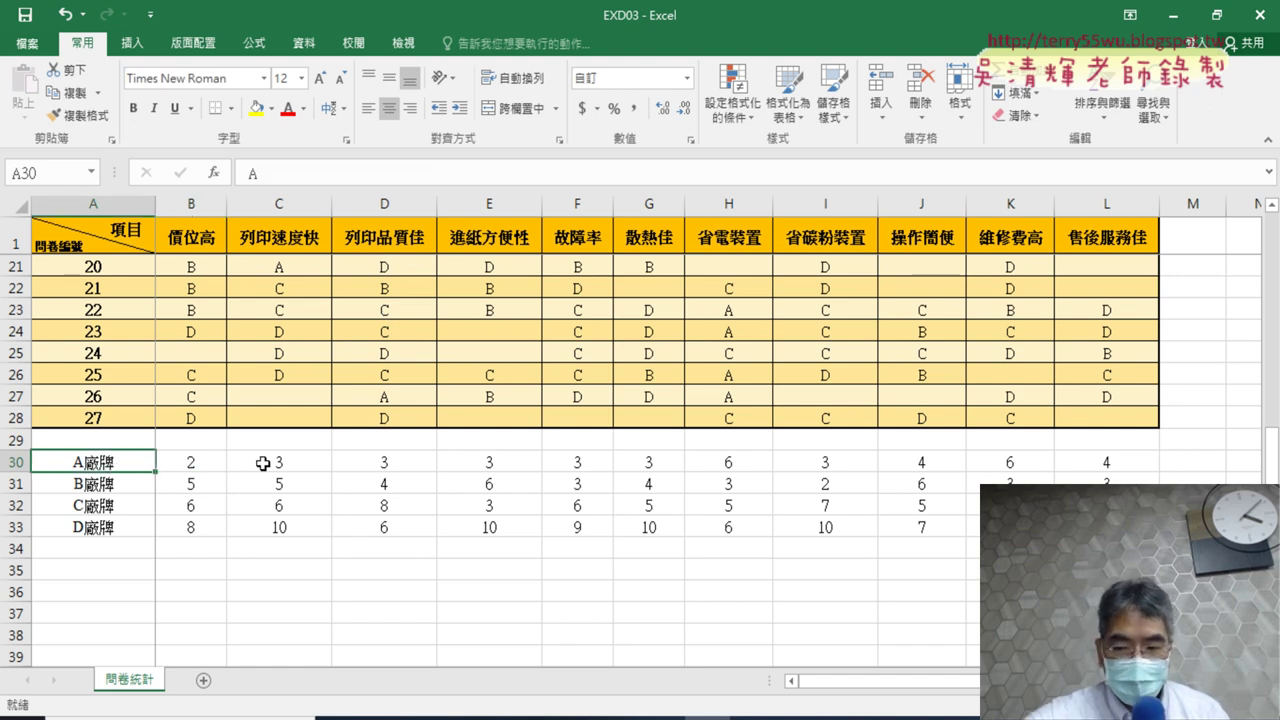
# Select A30:L33 and insert a radar chart with markers (含資料標記的雷達圖).
pyautogui.hotkey('ctrl', 'shift', 'Right')
pyautogui.hotkey('ctrl', 'shift', 'Down')
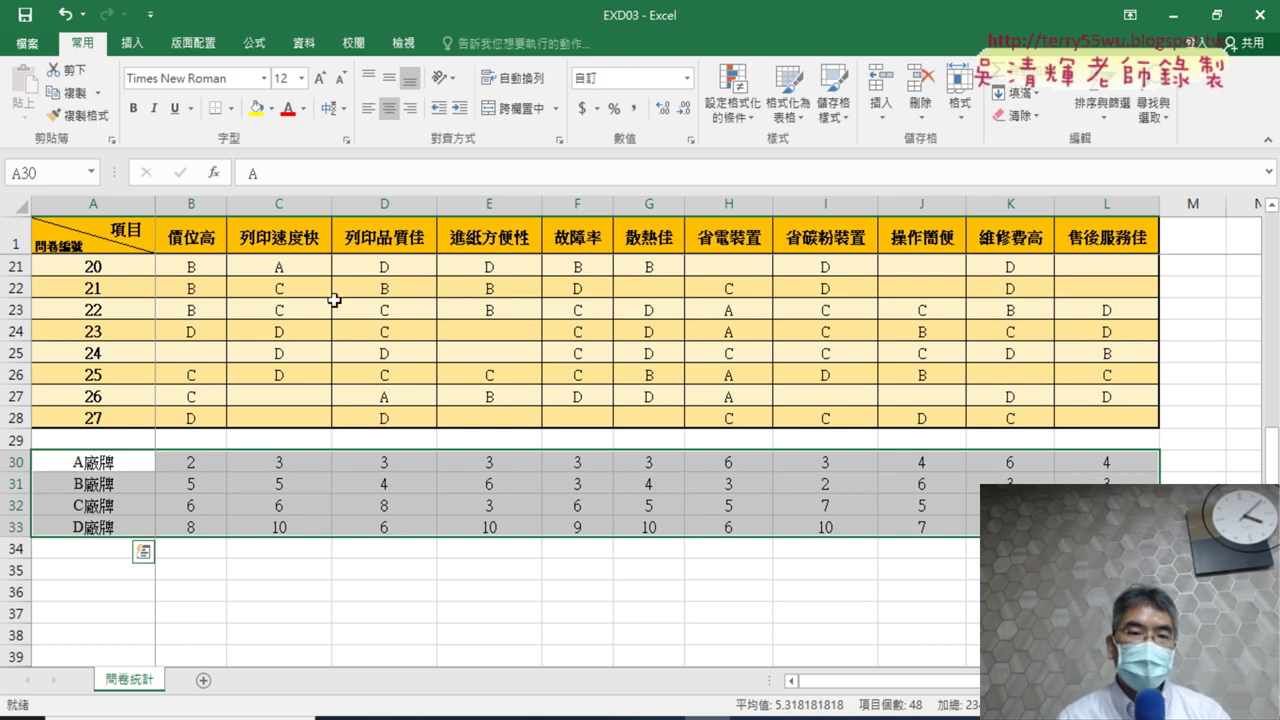
pyautogui.click(132, 45)
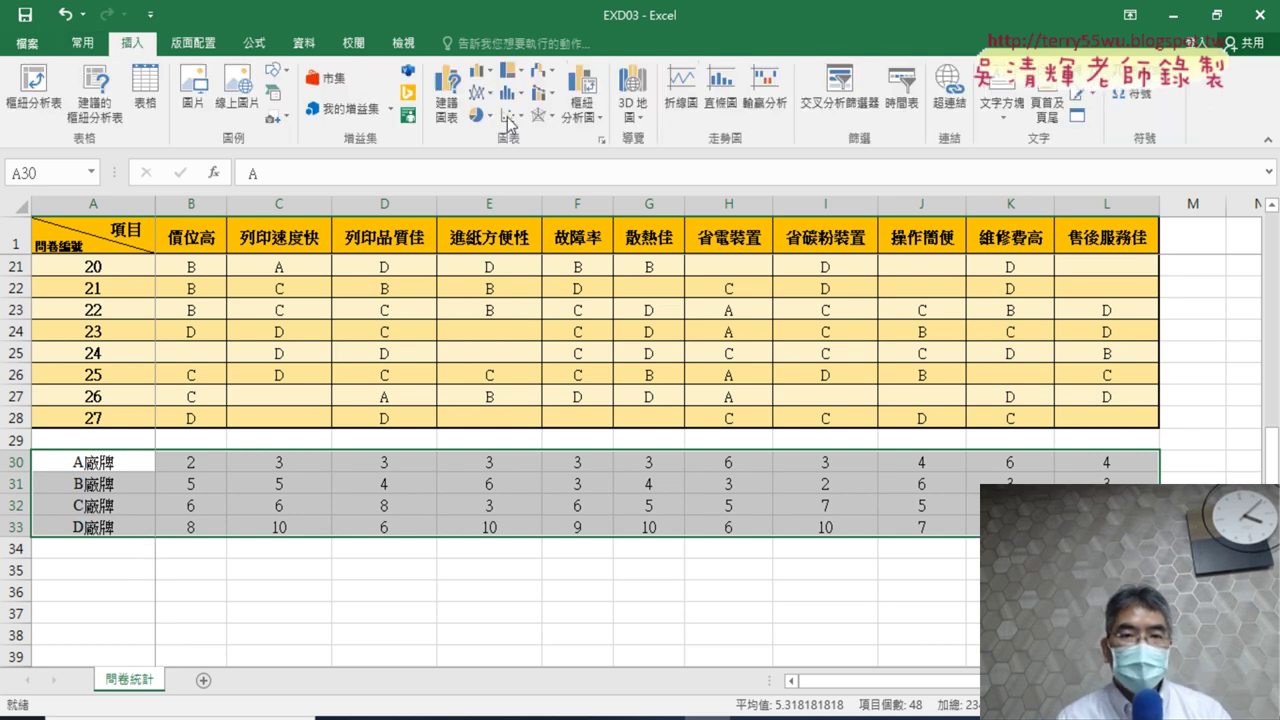
pyautogui.click(602, 145)
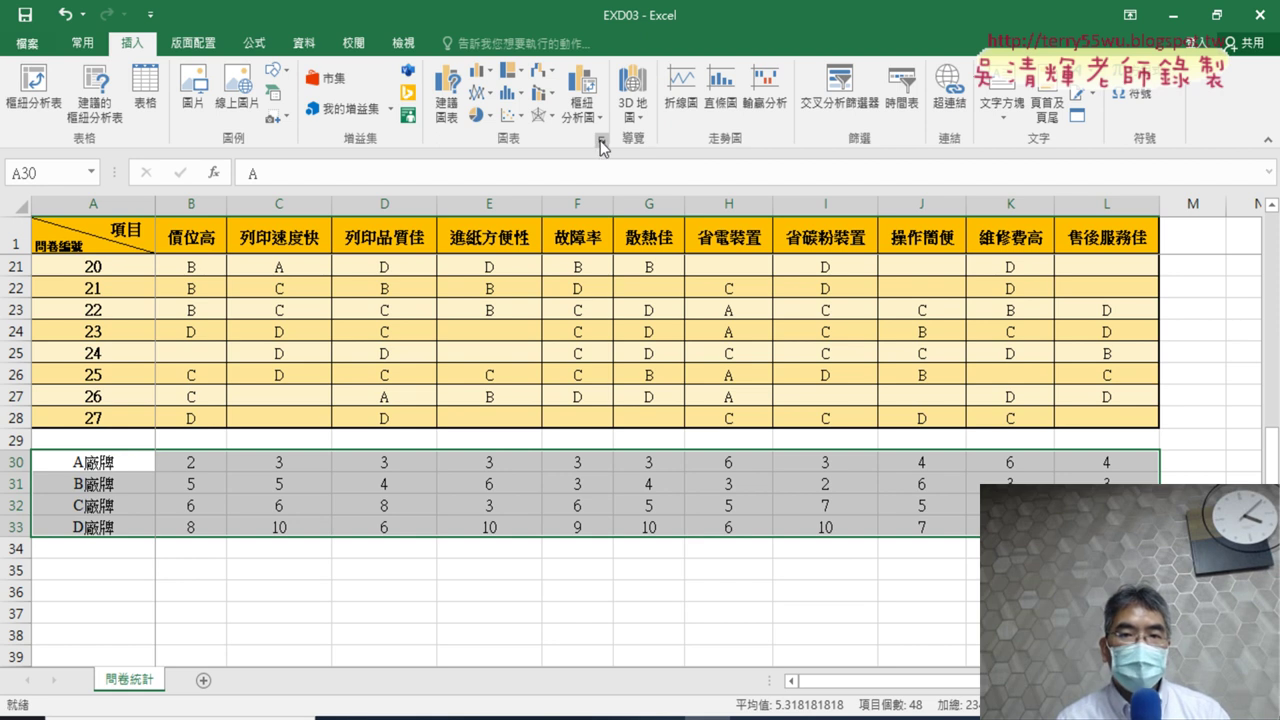
pyautogui.click(608, 64)
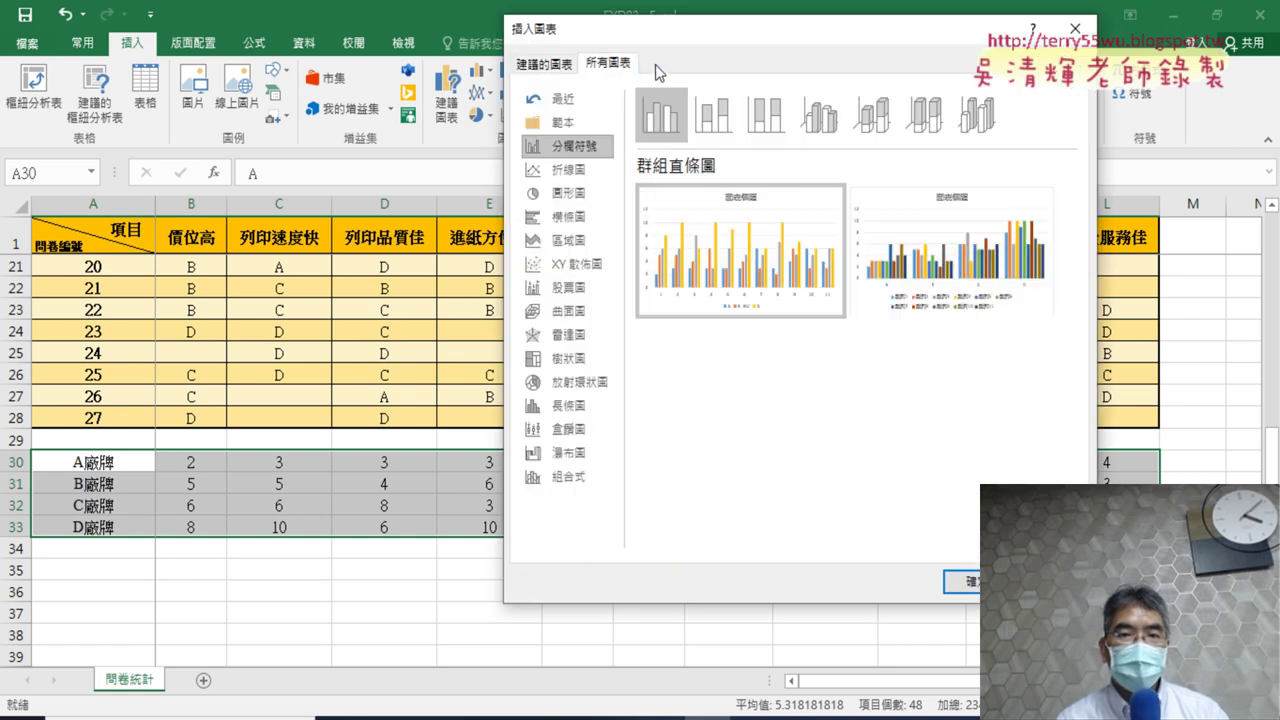
pyautogui.moveTo(652, 36); pyautogui.dragTo(322, 36)
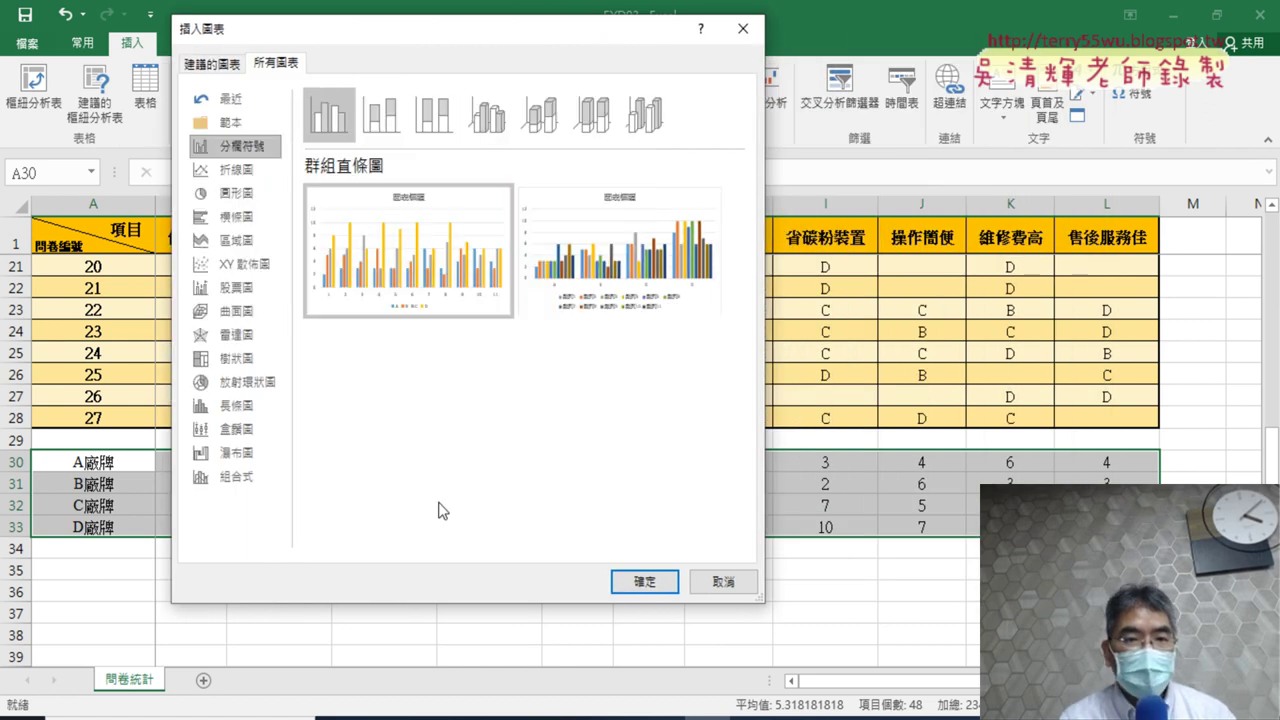
pyautogui.click(255, 338)
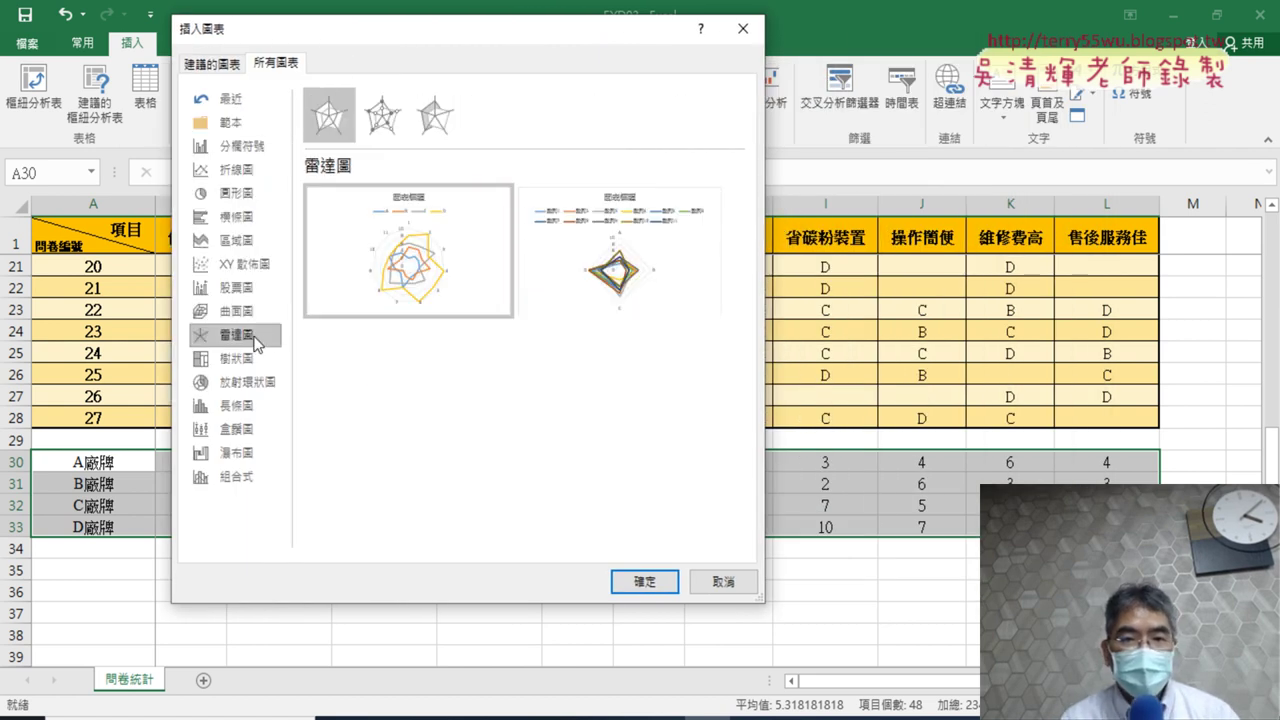
pyautogui.click(374, 122)
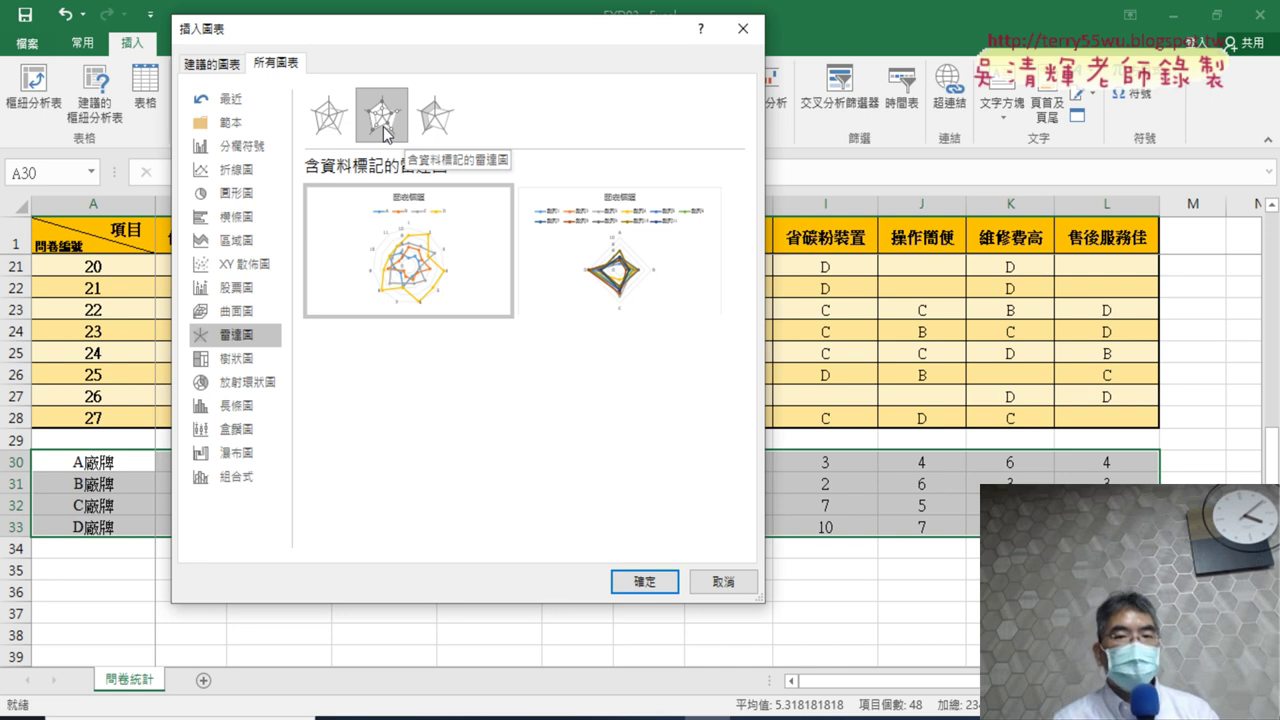
pyautogui.click(637, 582)
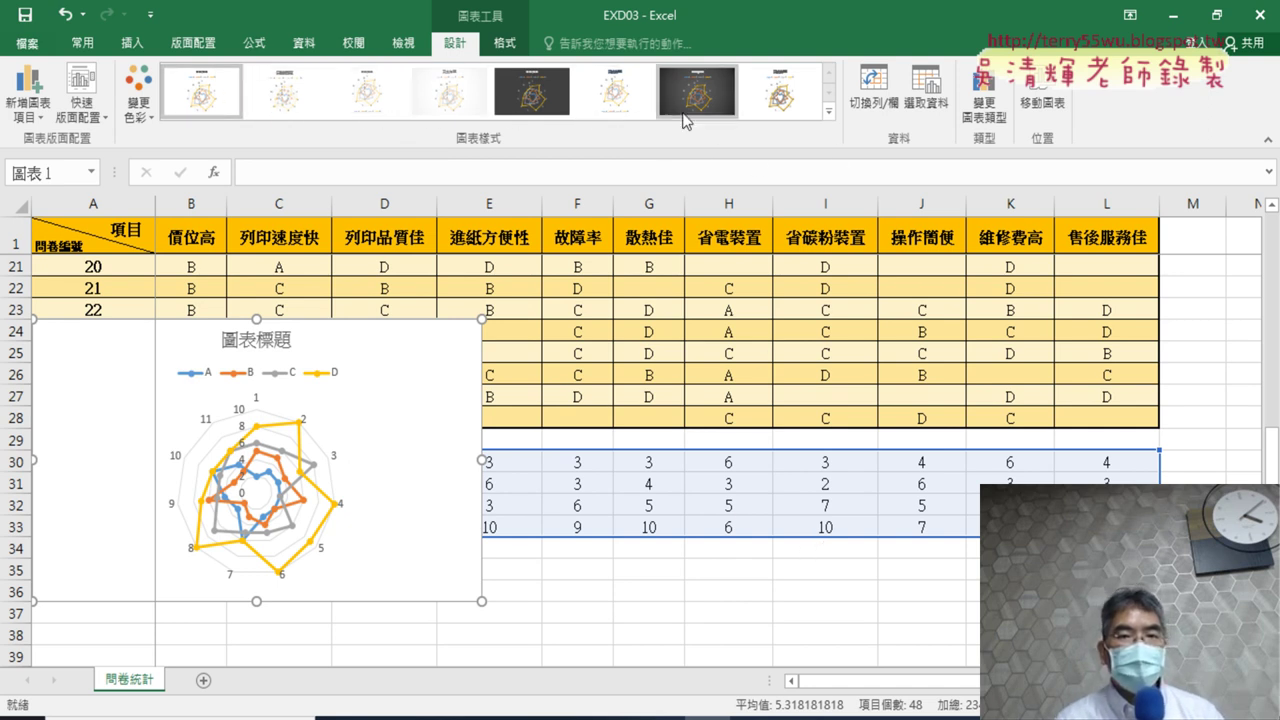
# Apply chart style 8 to the radar chart and check the instructions PDF.
pyautogui.click(791, 104)
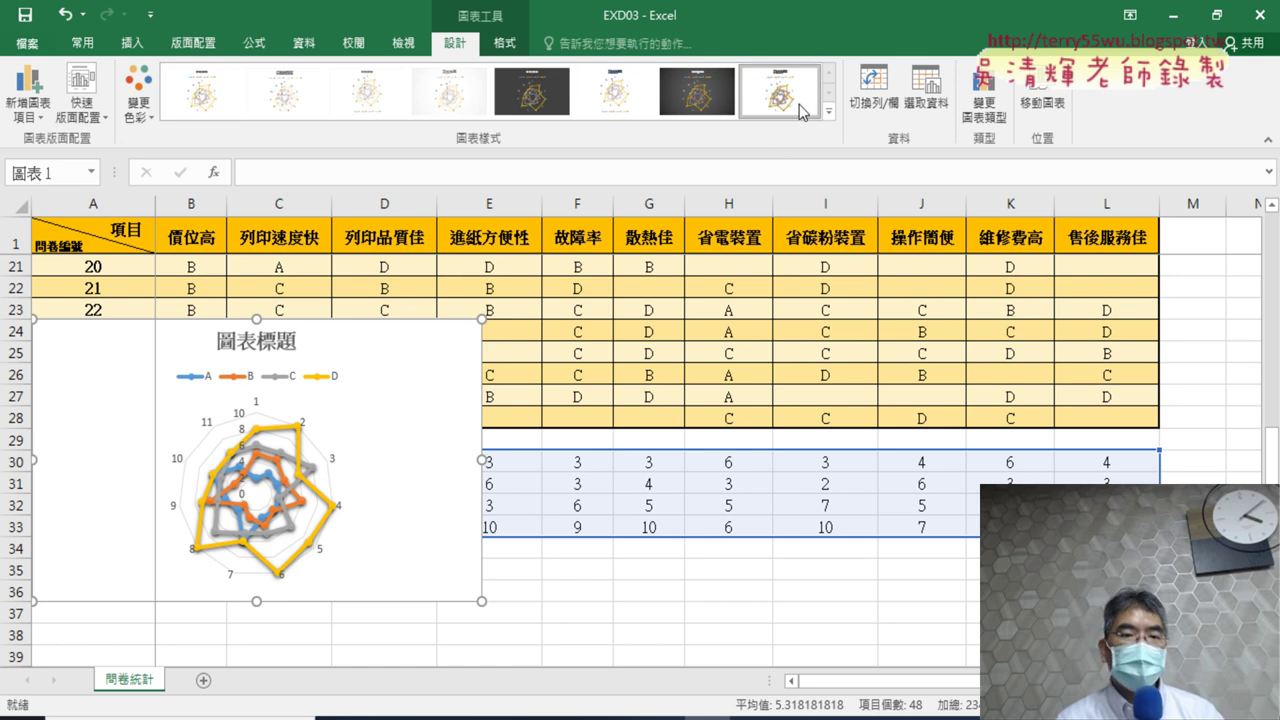
pyautogui.click(431, 716)
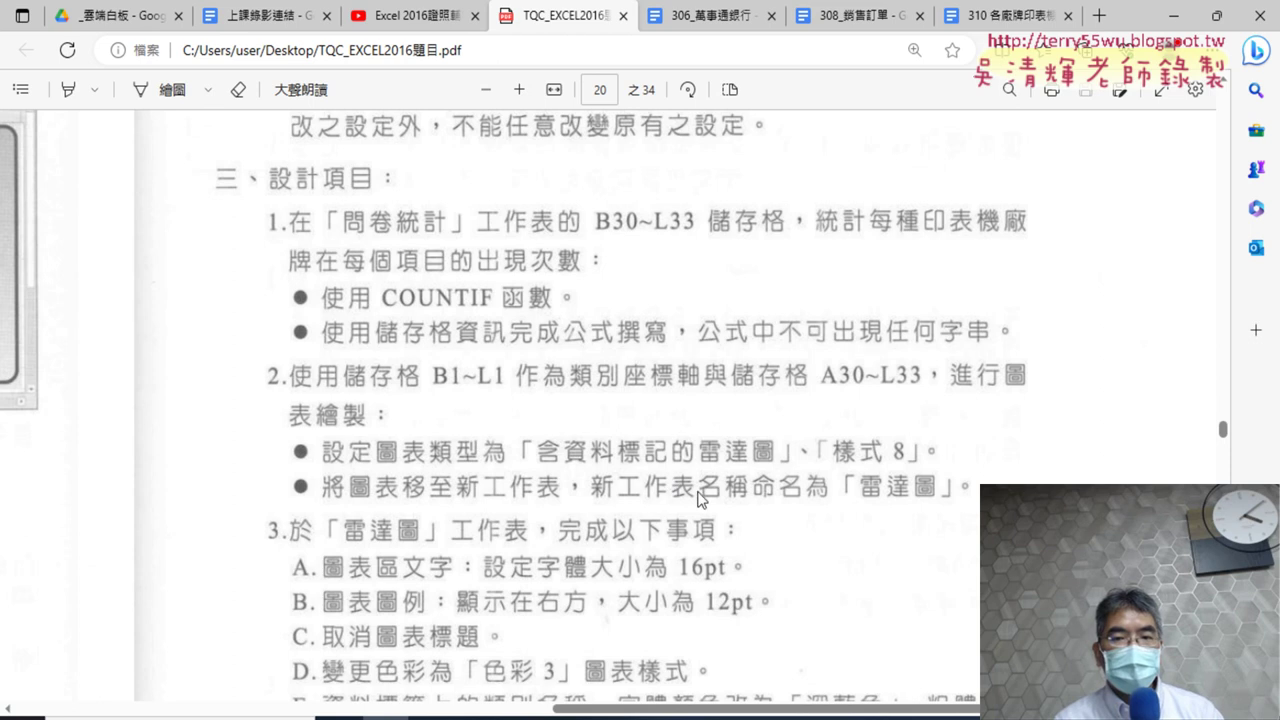
pyautogui.hotkey('alt', 'Tab')
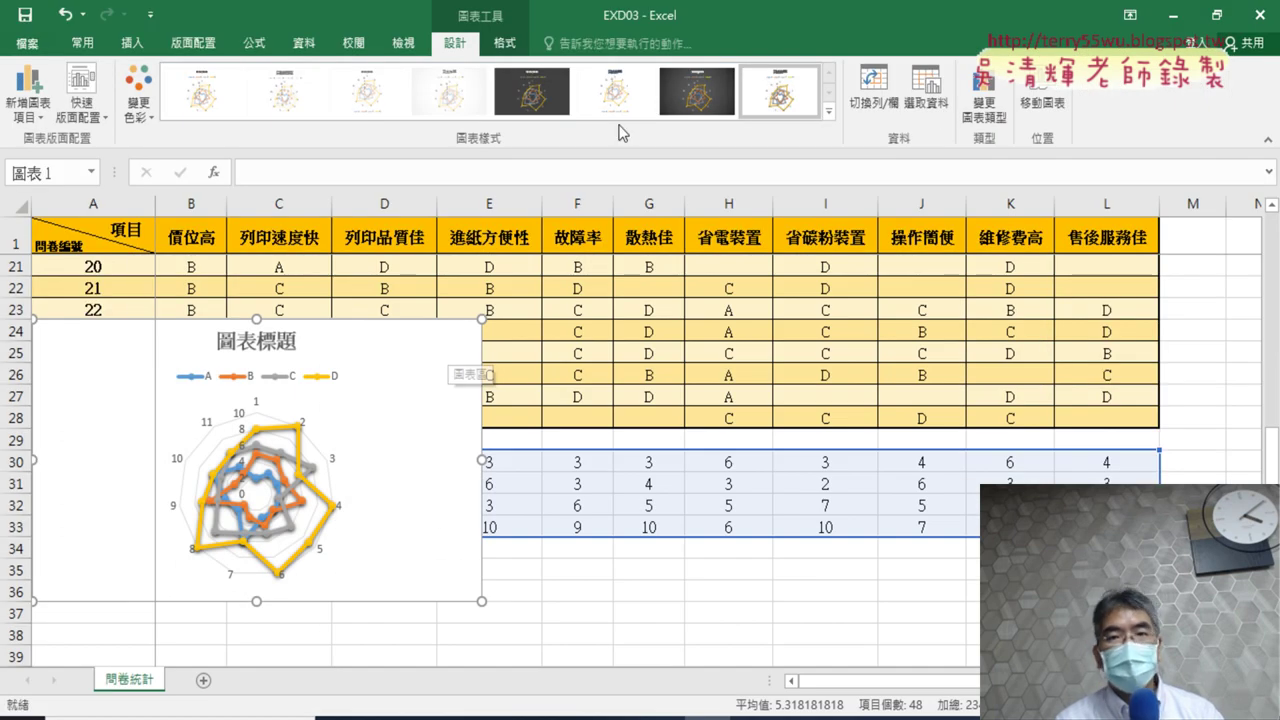
# Move the radar chart to a new sheet named 雷達圖 instead of Chart1.
pyautogui.click(1046, 96)
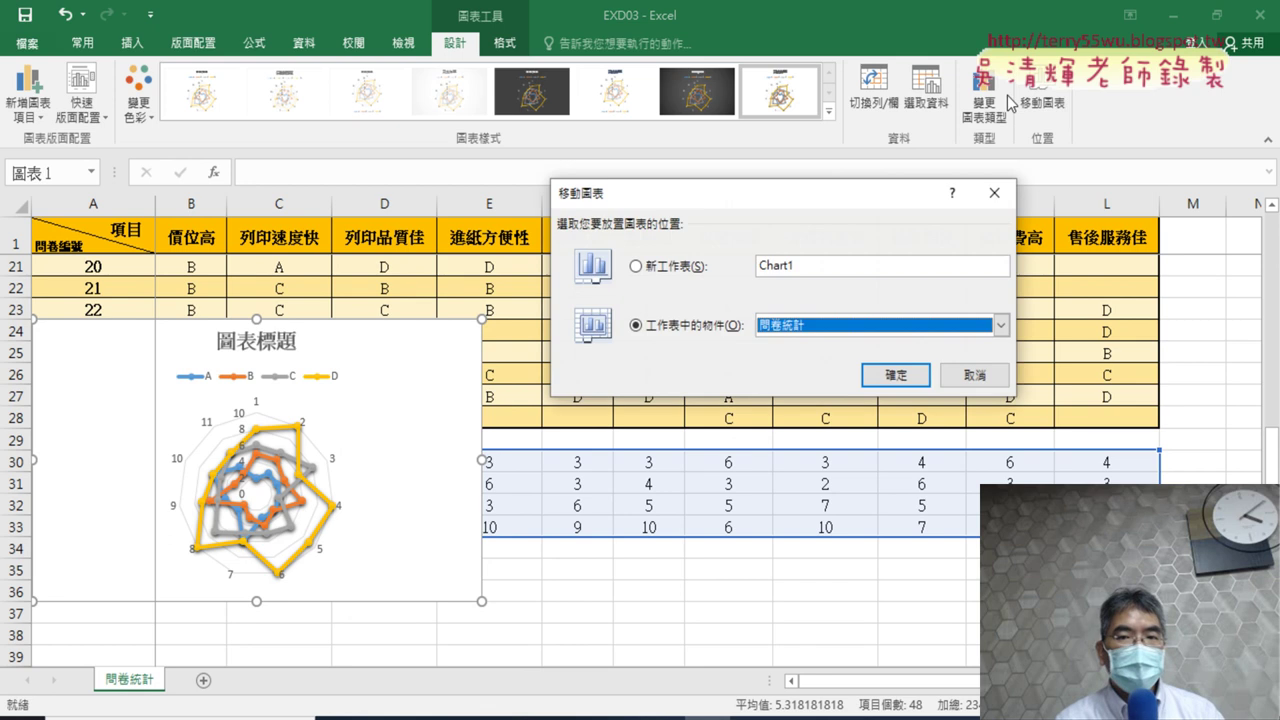
pyautogui.click(682, 268)
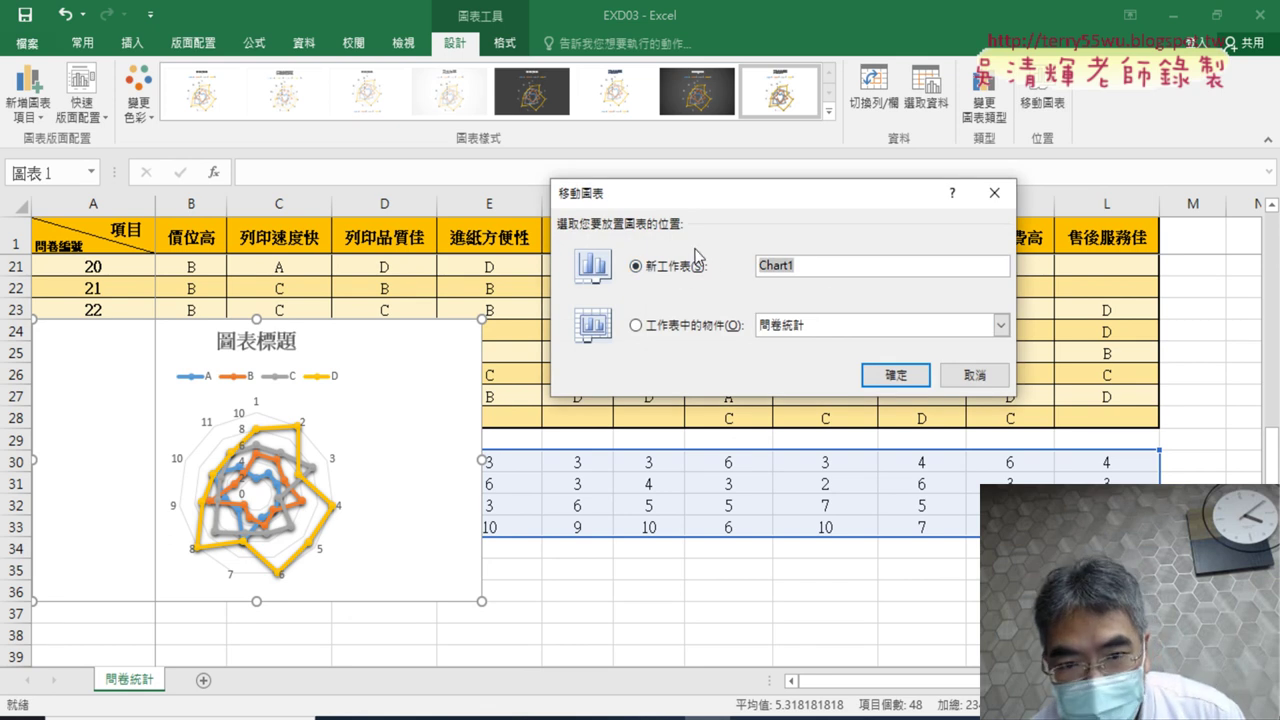
pyautogui.press('BackSpace')
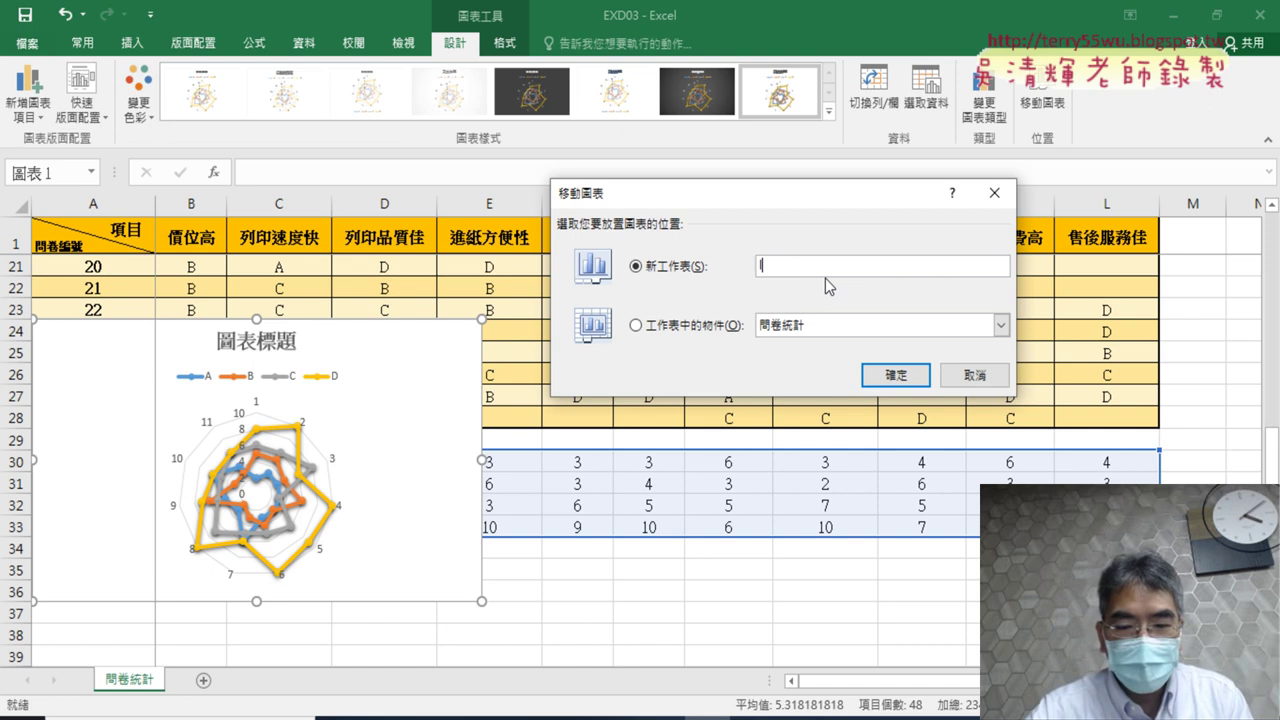
pyautogui.write('ㄌ')
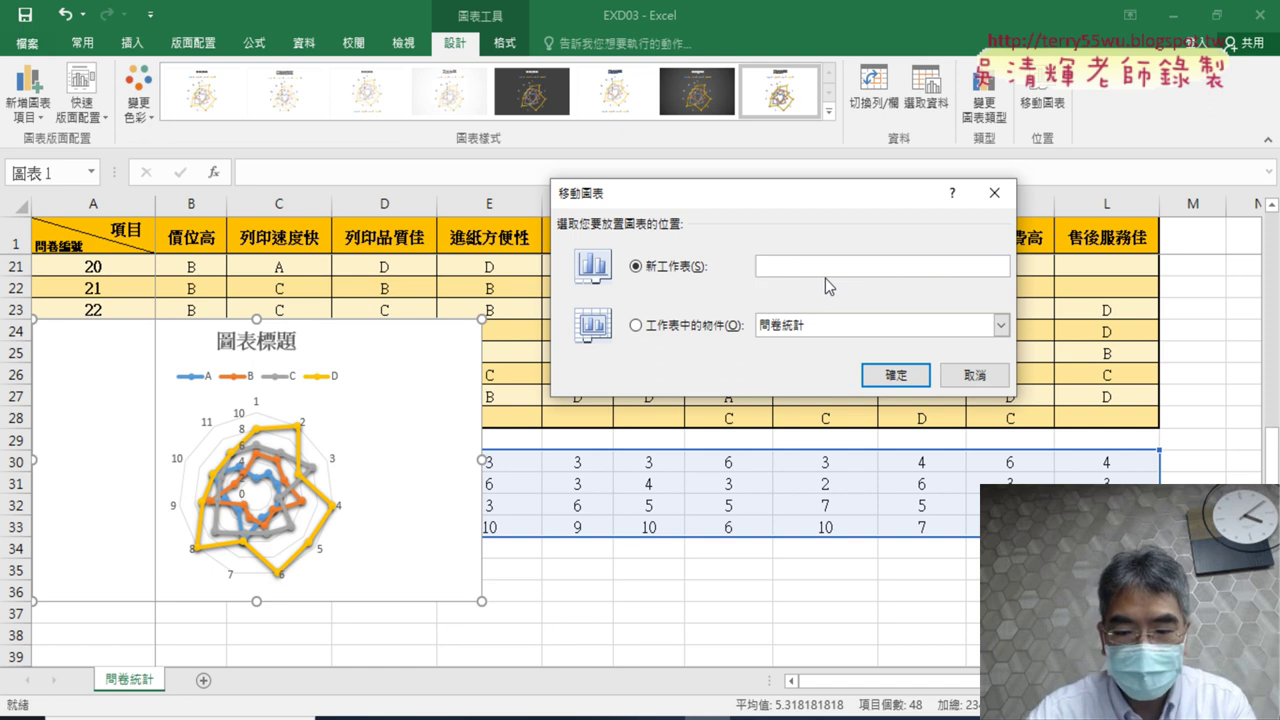
pyautogui.write('ㄟˊㄉㄚˊㄊ')
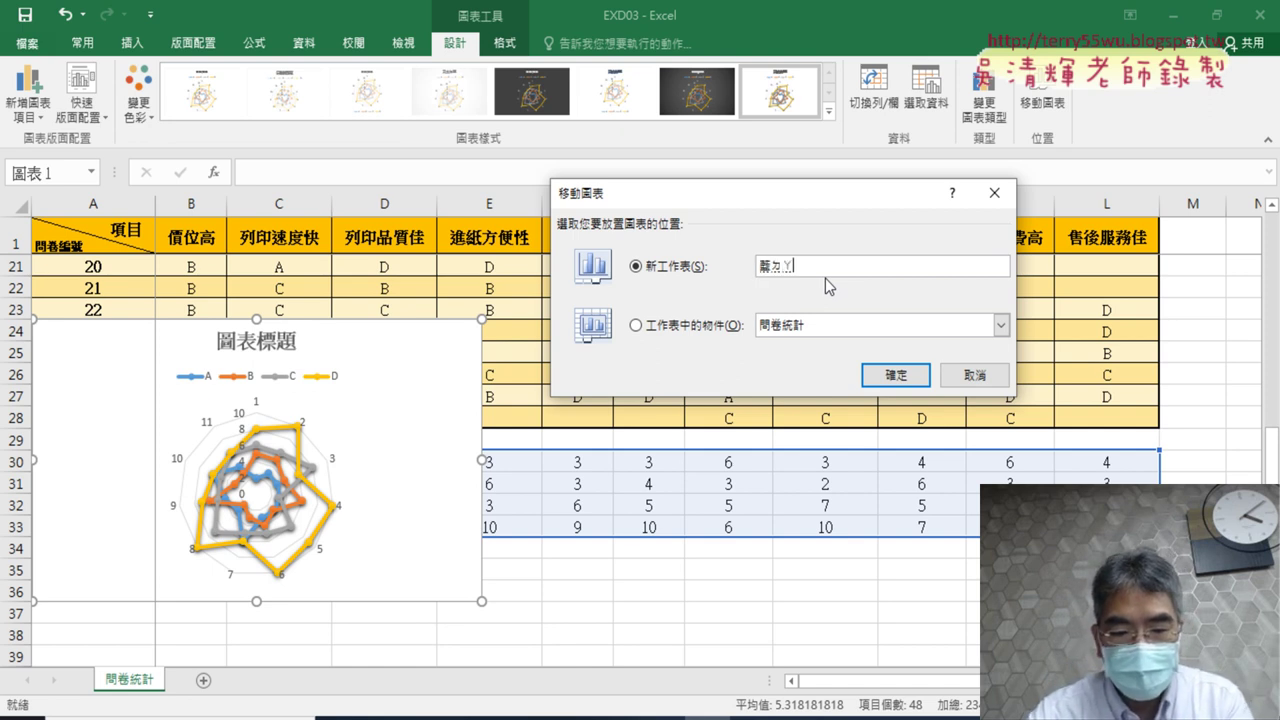
pyautogui.write('ㄨˊ')
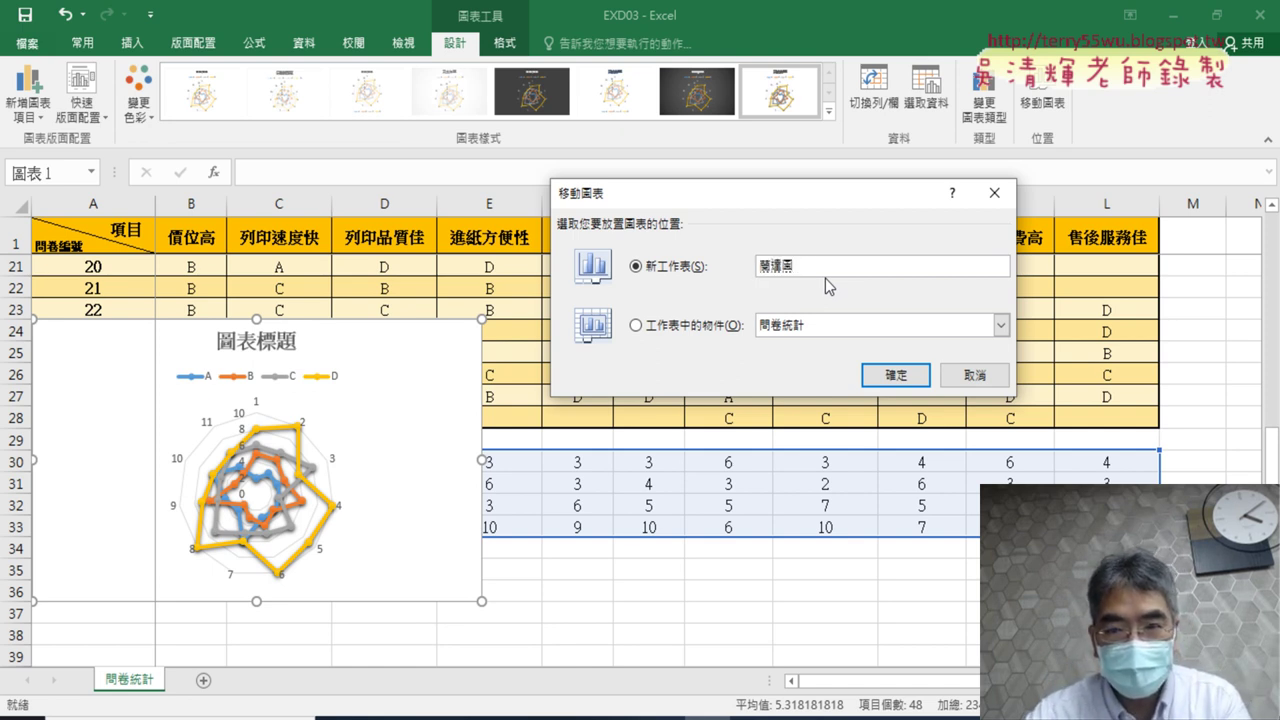
pyautogui.press('BackSpace')
pyautogui.press('BackSpace')
pyautogui.press('BackSpace')
pyautogui.write('ㄌ')
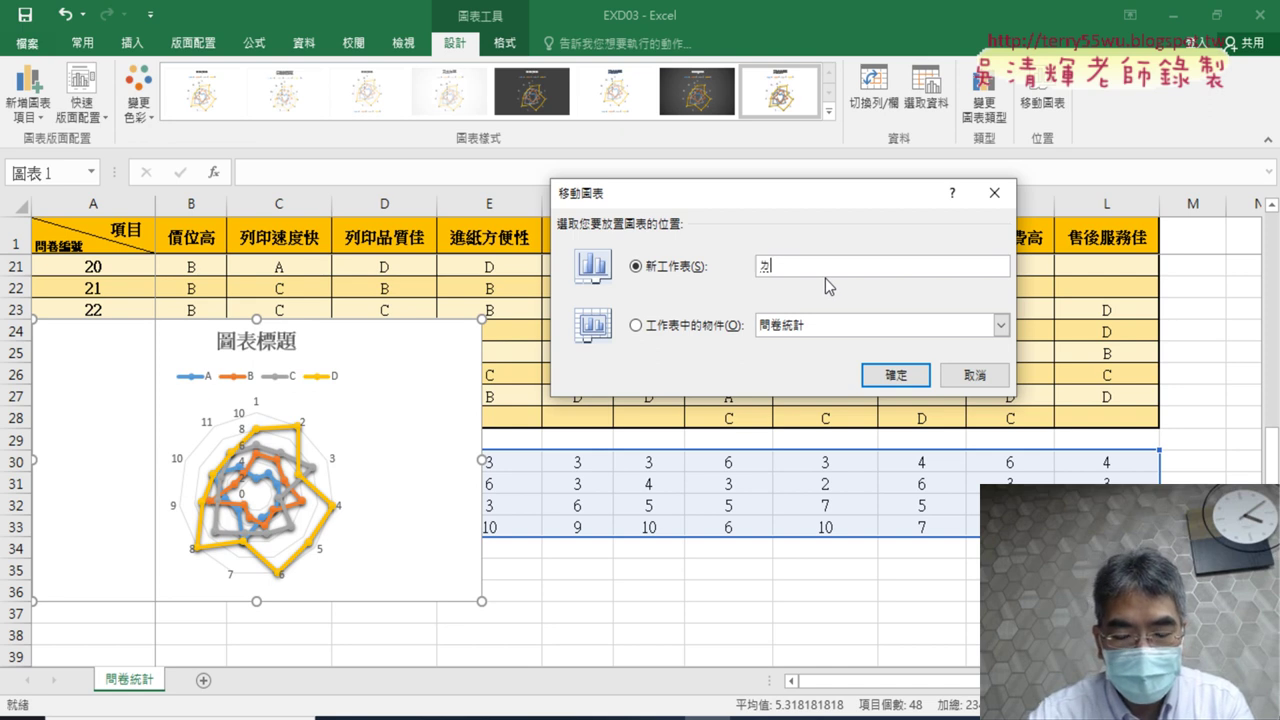
pyautogui.write('ㄟˊㄉㄚˊㄊㄨ')
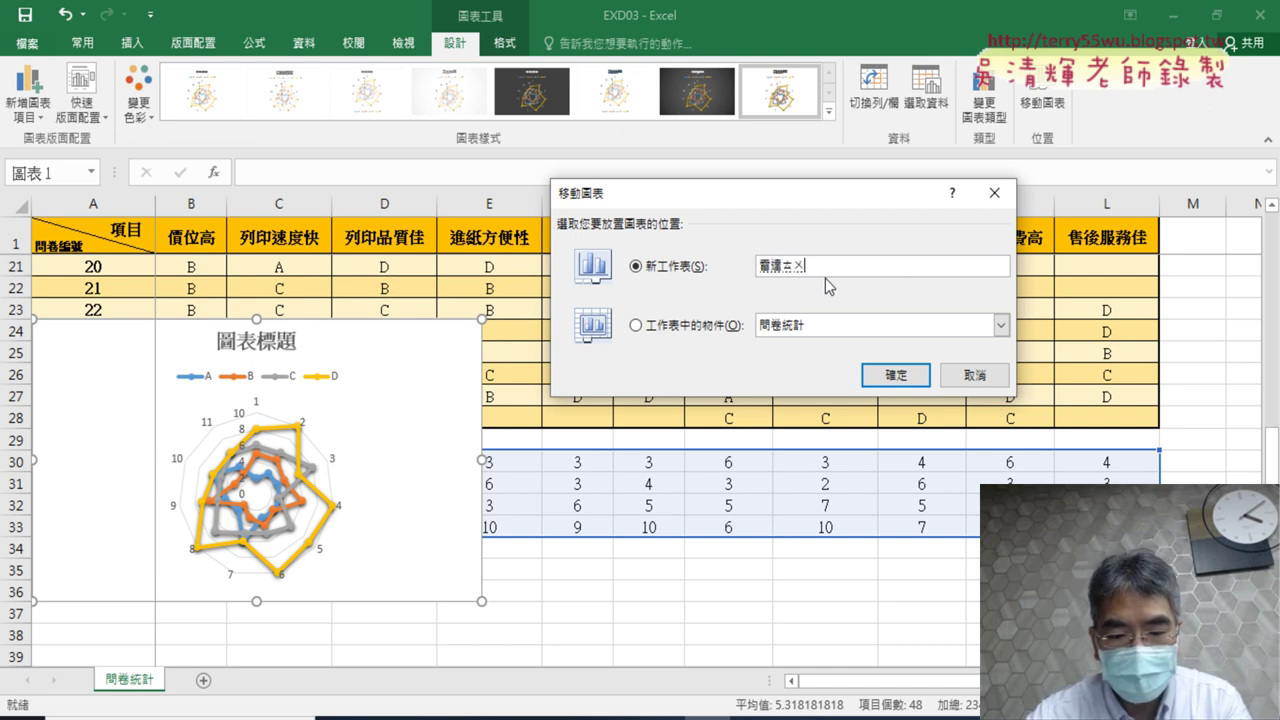
pyautogui.write('ˊ')
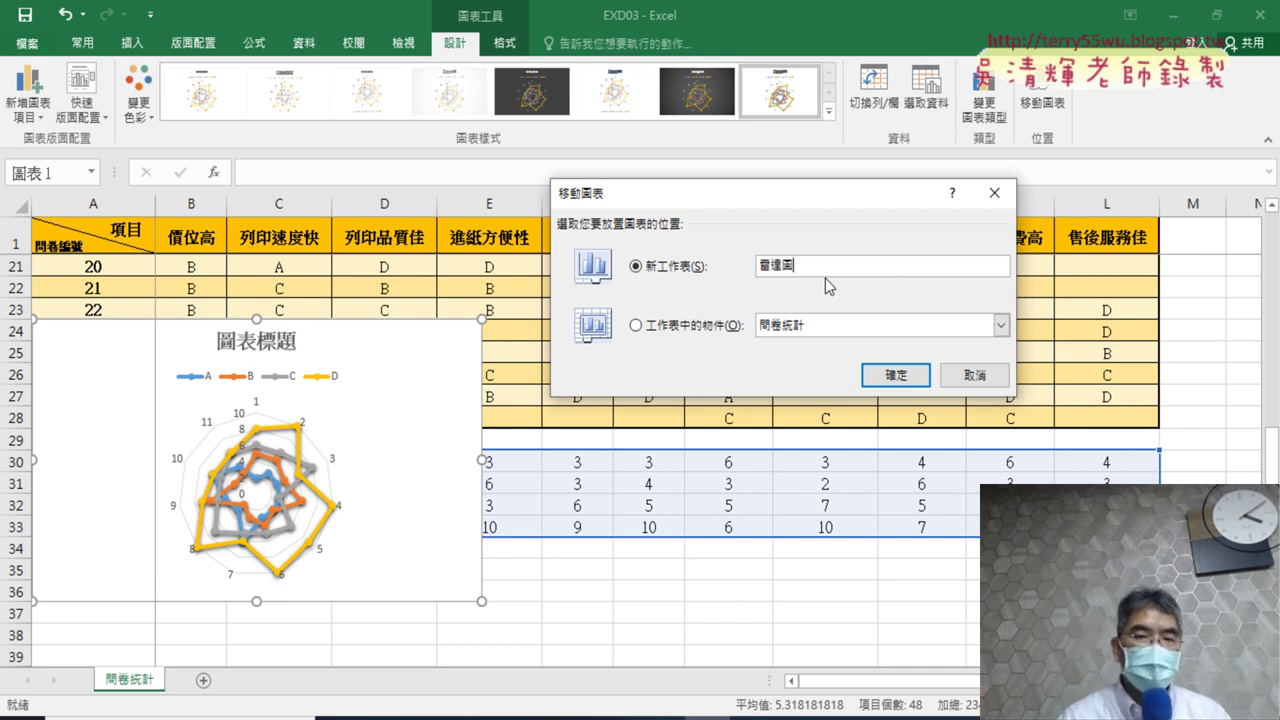
pyautogui.click(893, 376)
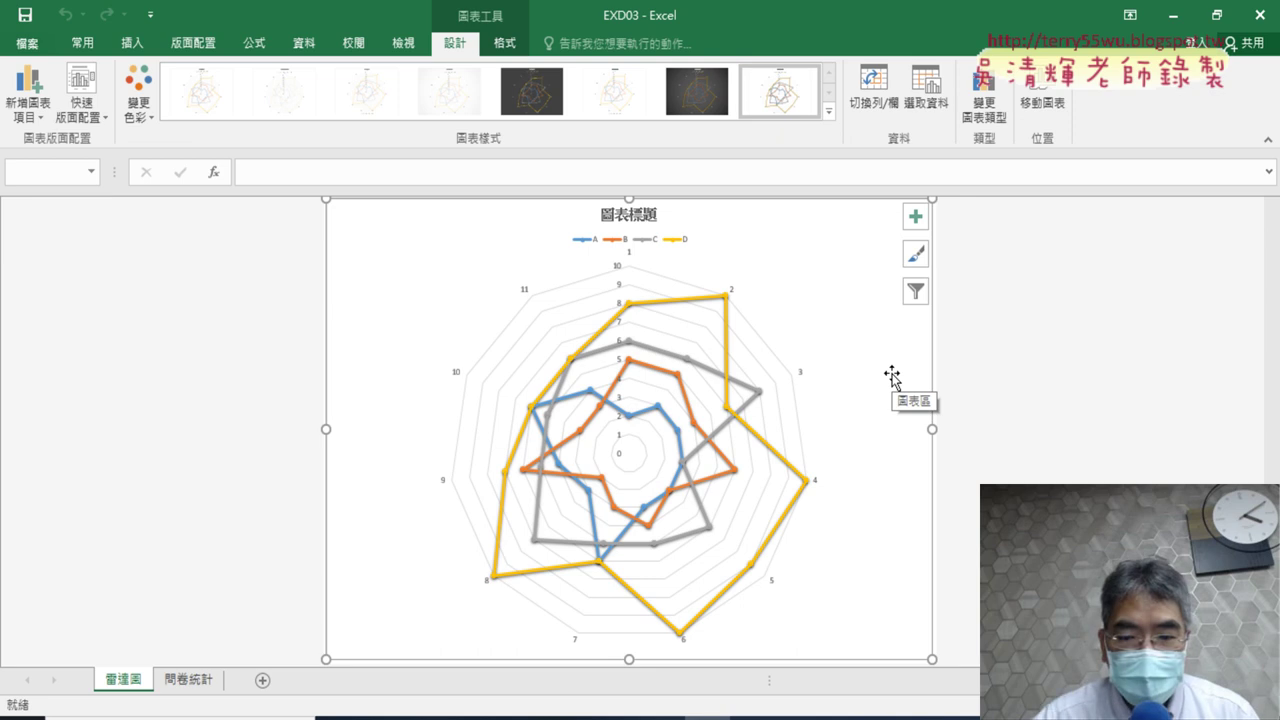
# Review the chart on the 雷達圖 sheet, whose axis shows numbers 1–11 instead of categories.
pyautogui.hotkey('alt', 'n')
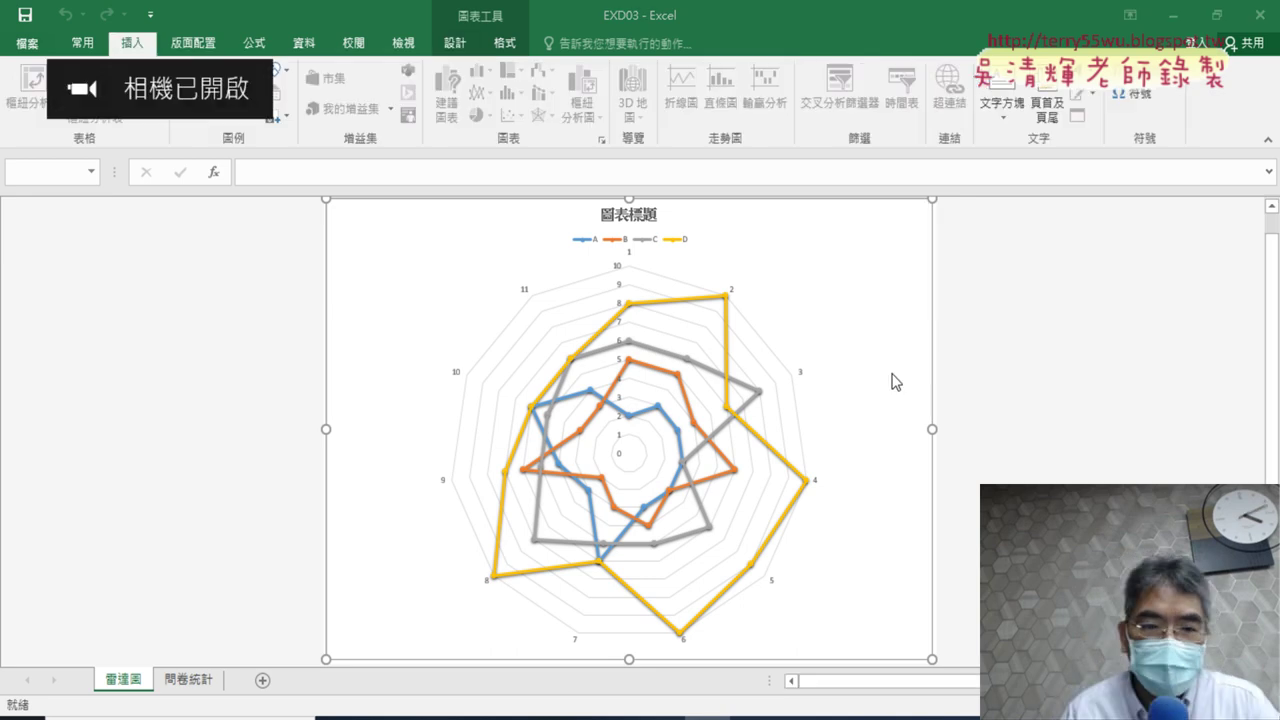
# Delete the 雷達圖 chart sheet.
pyautogui.rightClick(122, 680)
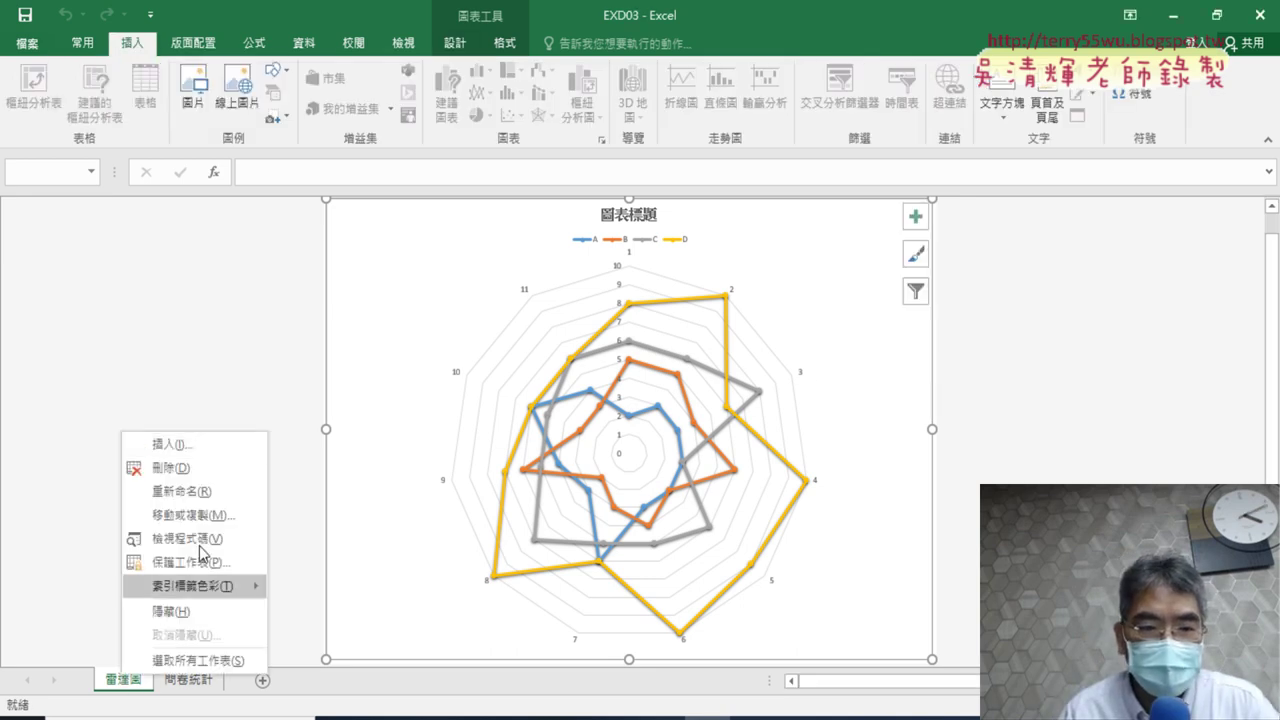
pyautogui.click(208, 470)
pyautogui.click(600, 419)
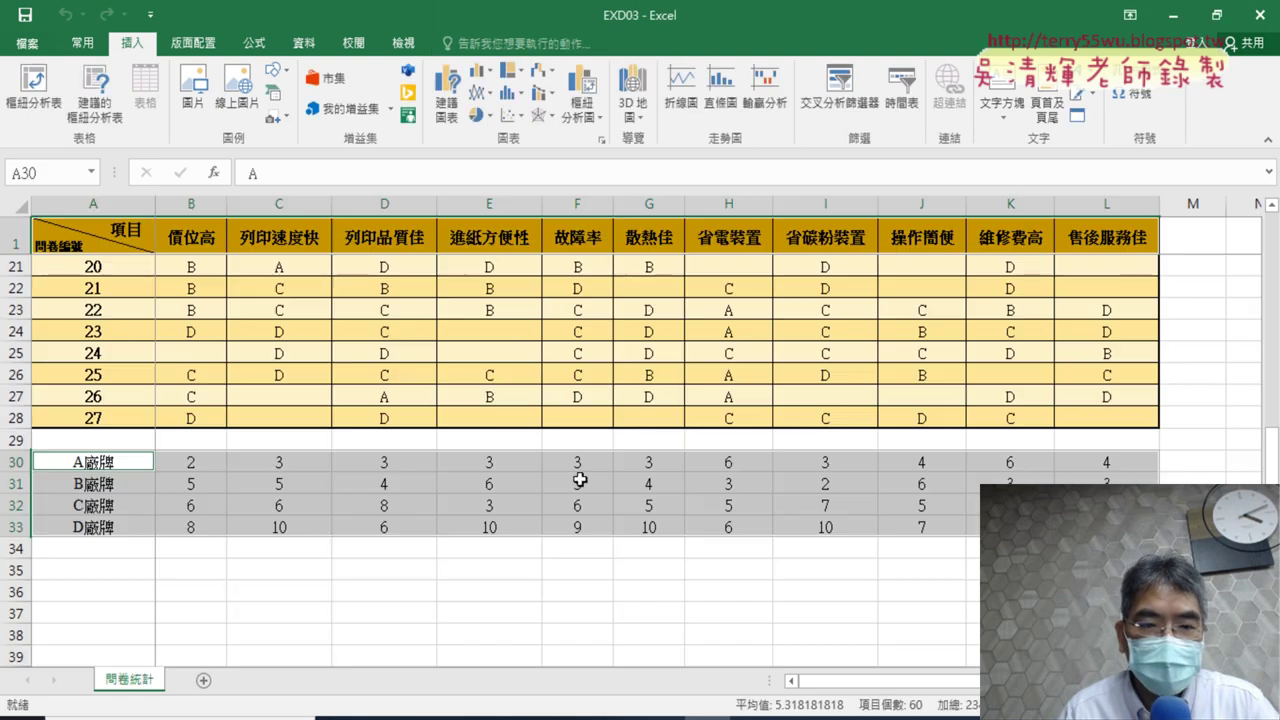
# Select the brand counts A30:L33 together with the header row A1:L1.
pyautogui.click(110, 463)
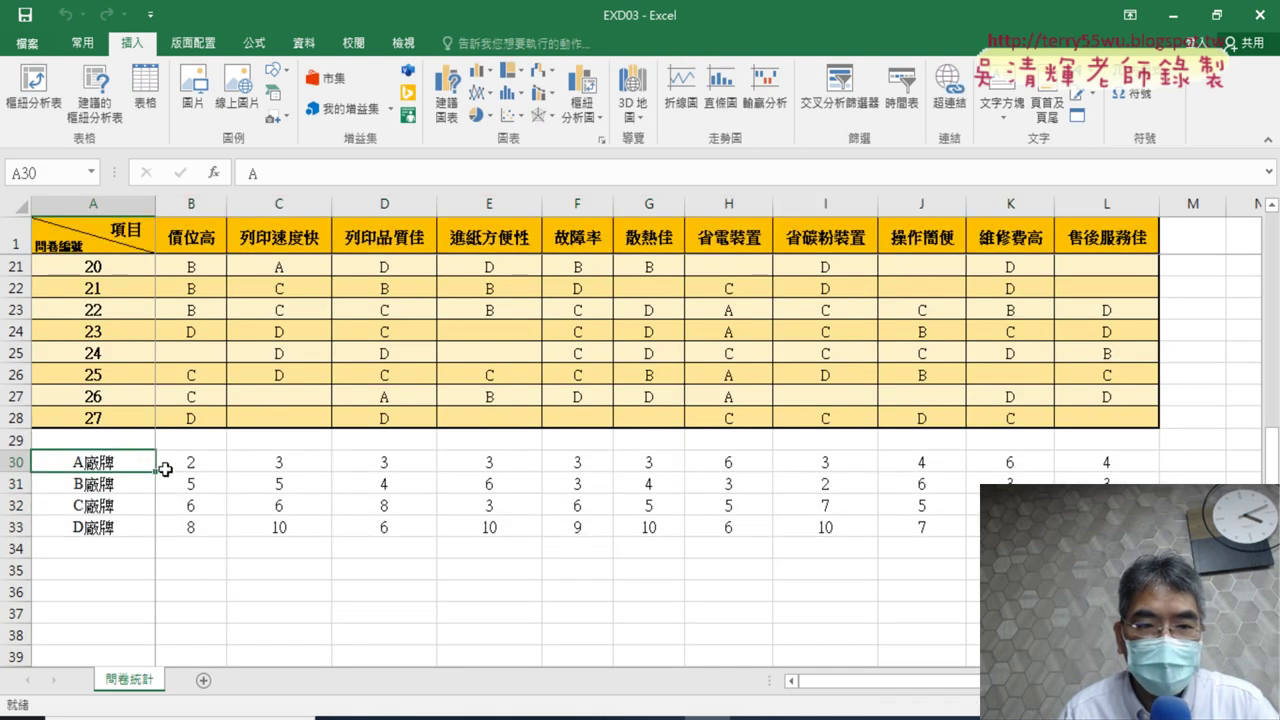
pyautogui.moveTo(150, 466); pyautogui.dragTo(1100, 527)
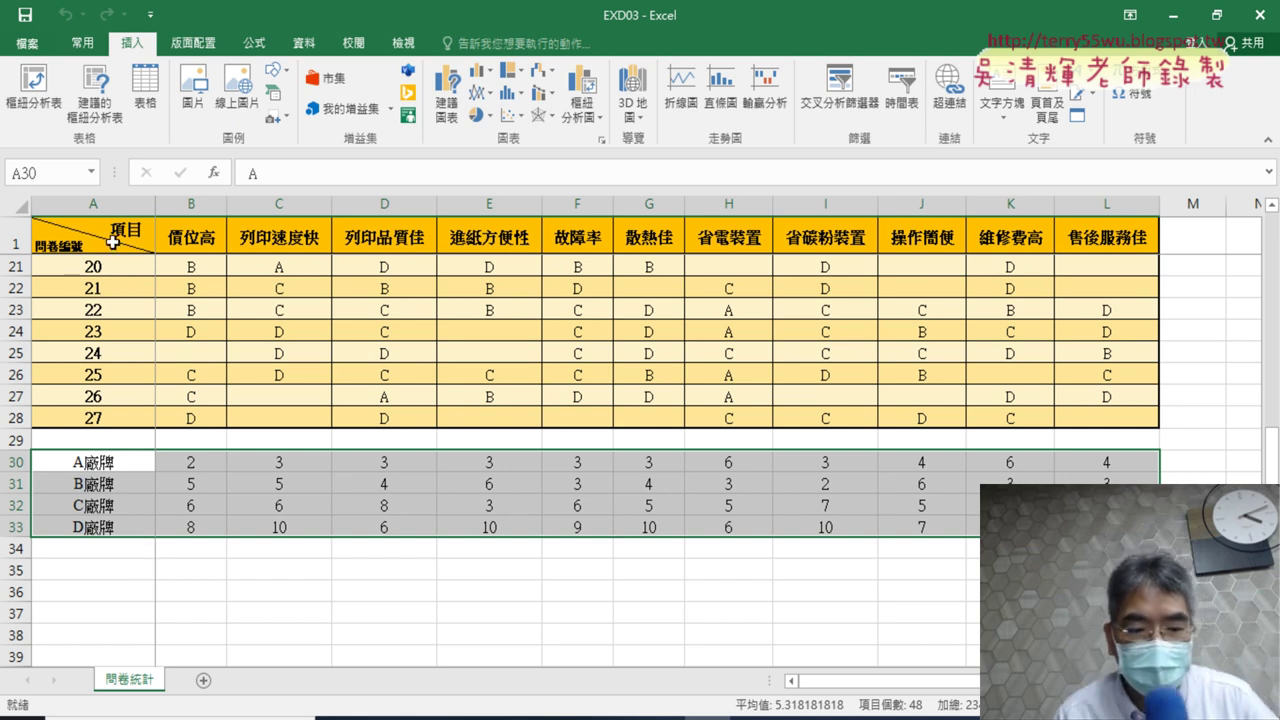
pyautogui.moveTo(118, 233); pyautogui.dragTo(1125, 232)
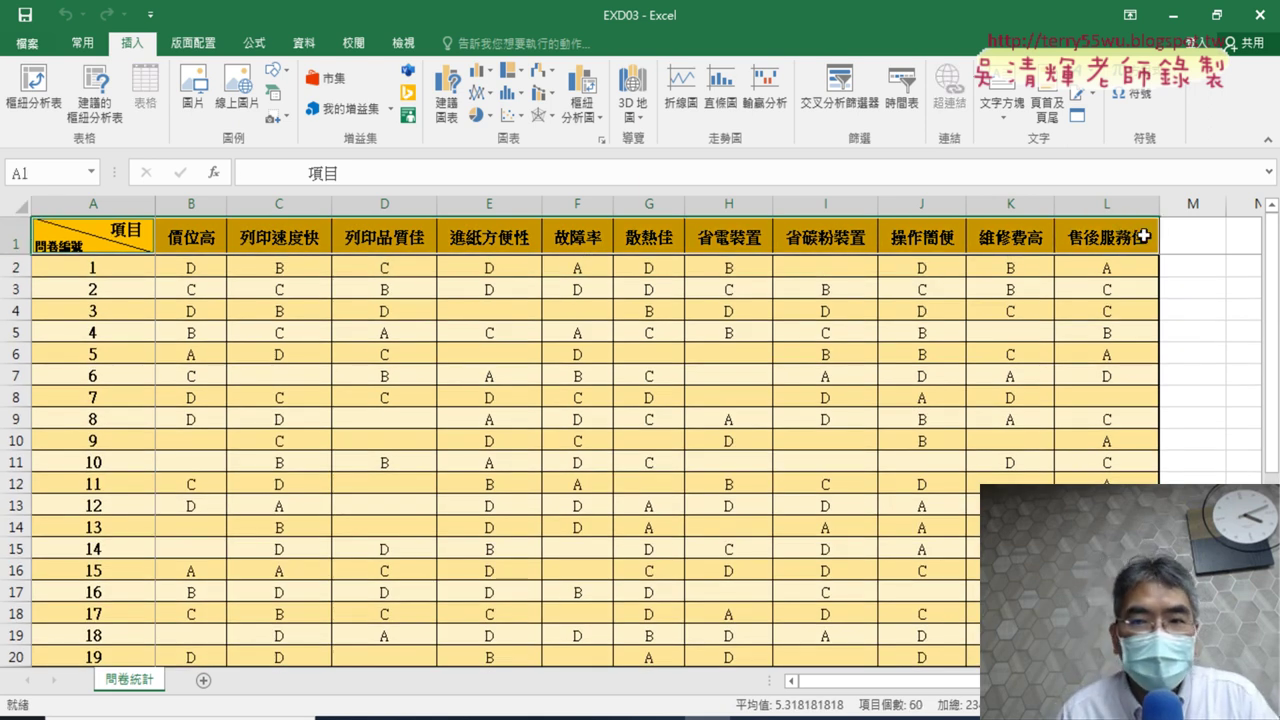
pyautogui.scroll(-4, 880, 290)
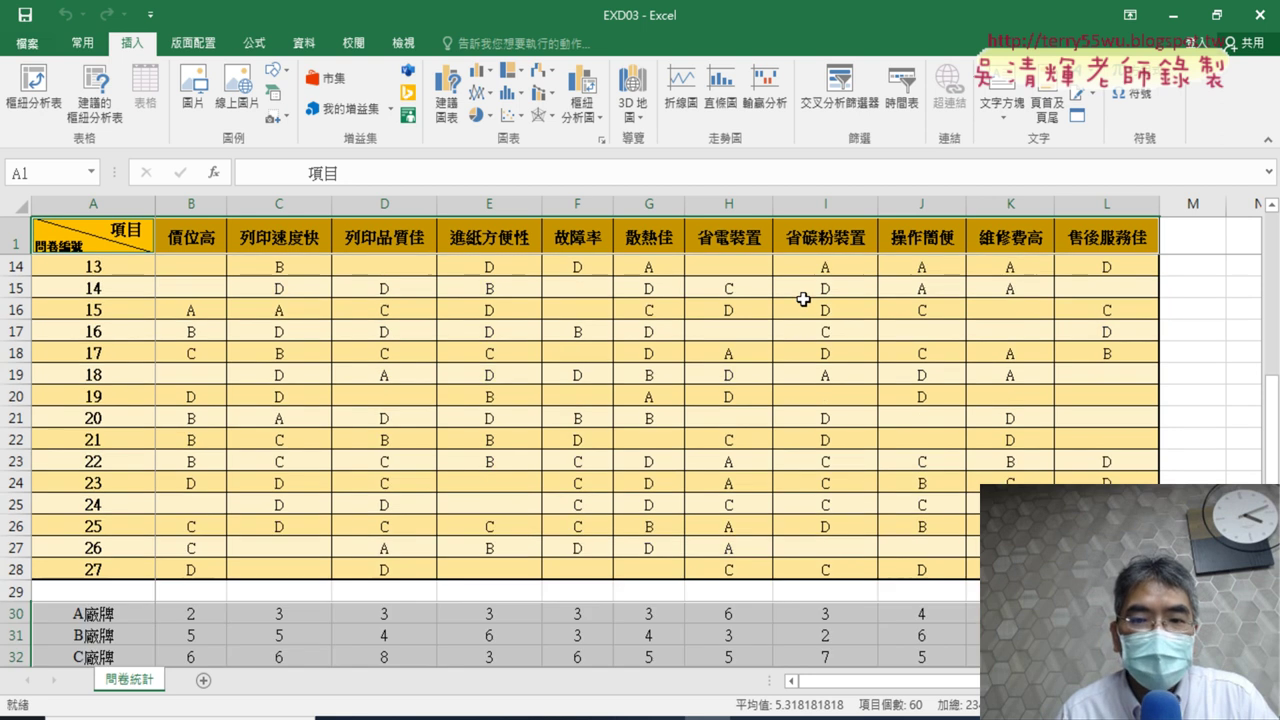
pyautogui.scroll(-3, 744, 299)
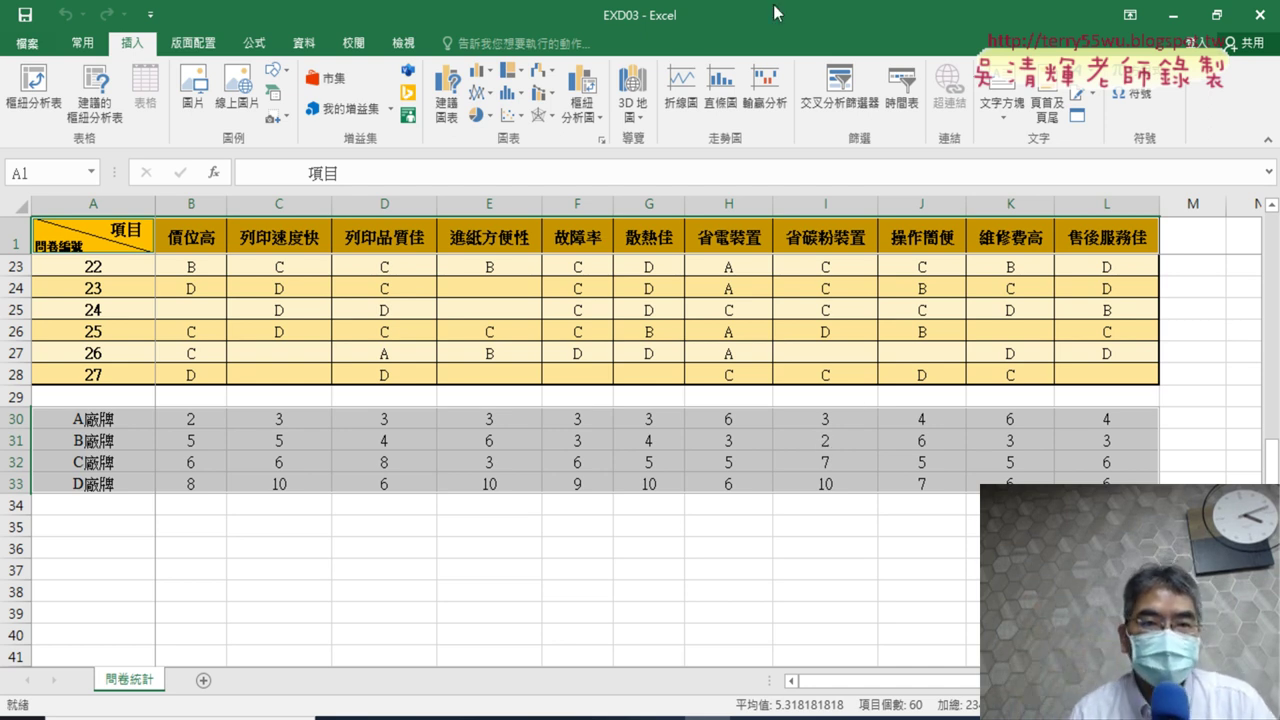
# Insert a radar chart with markers from the selected data and apply chart style 8.
pyautogui.click(597, 143)
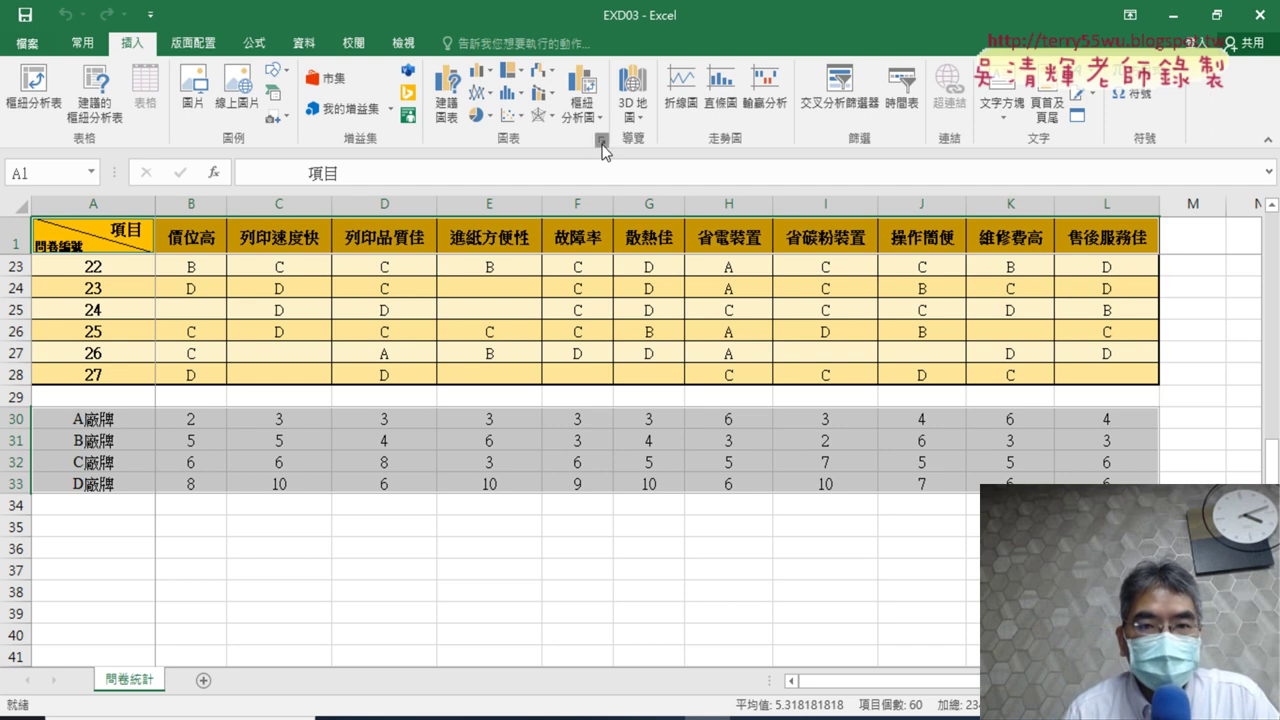
pyautogui.click(290, 64)
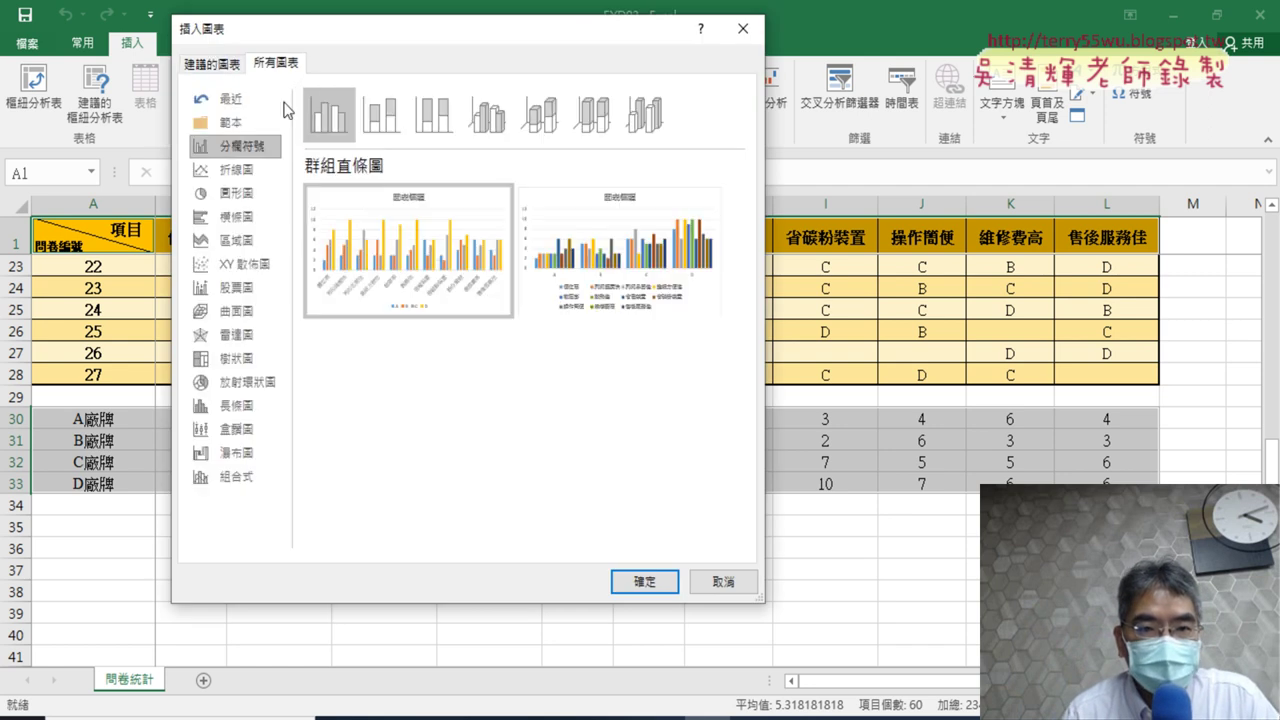
pyautogui.click(236, 334)
pyautogui.click(390, 113)
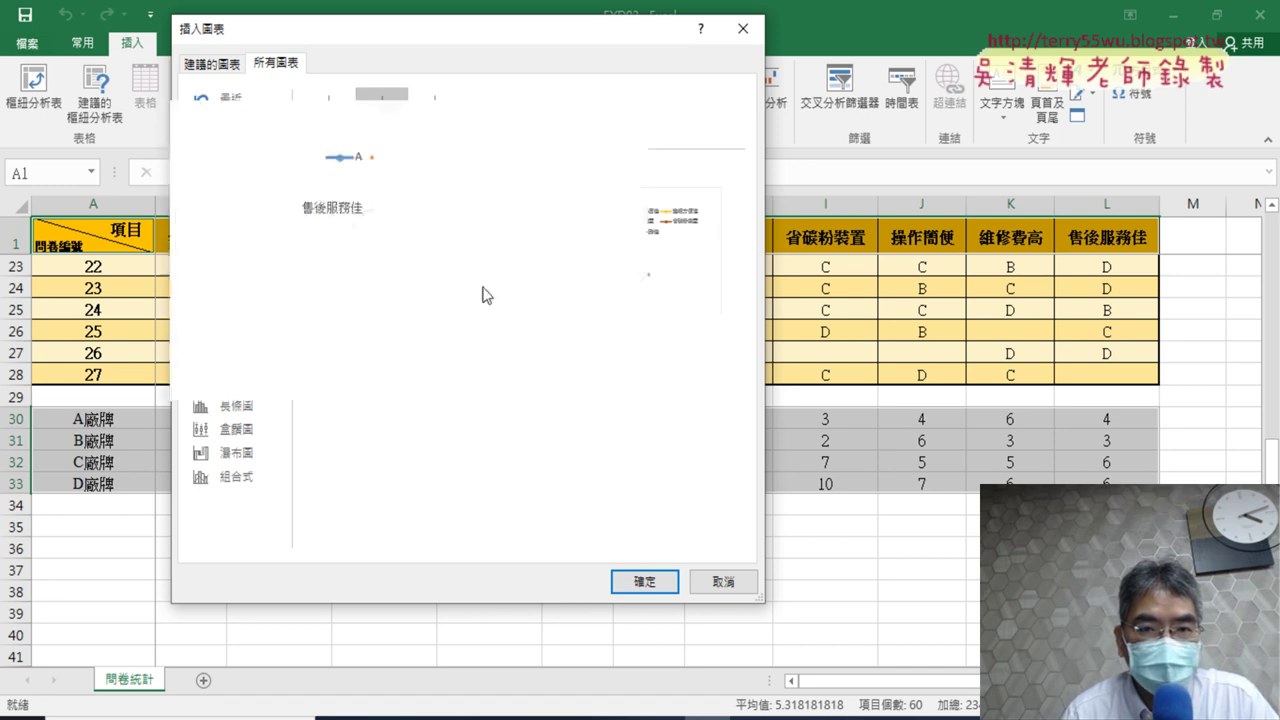
pyautogui.click(645, 582)
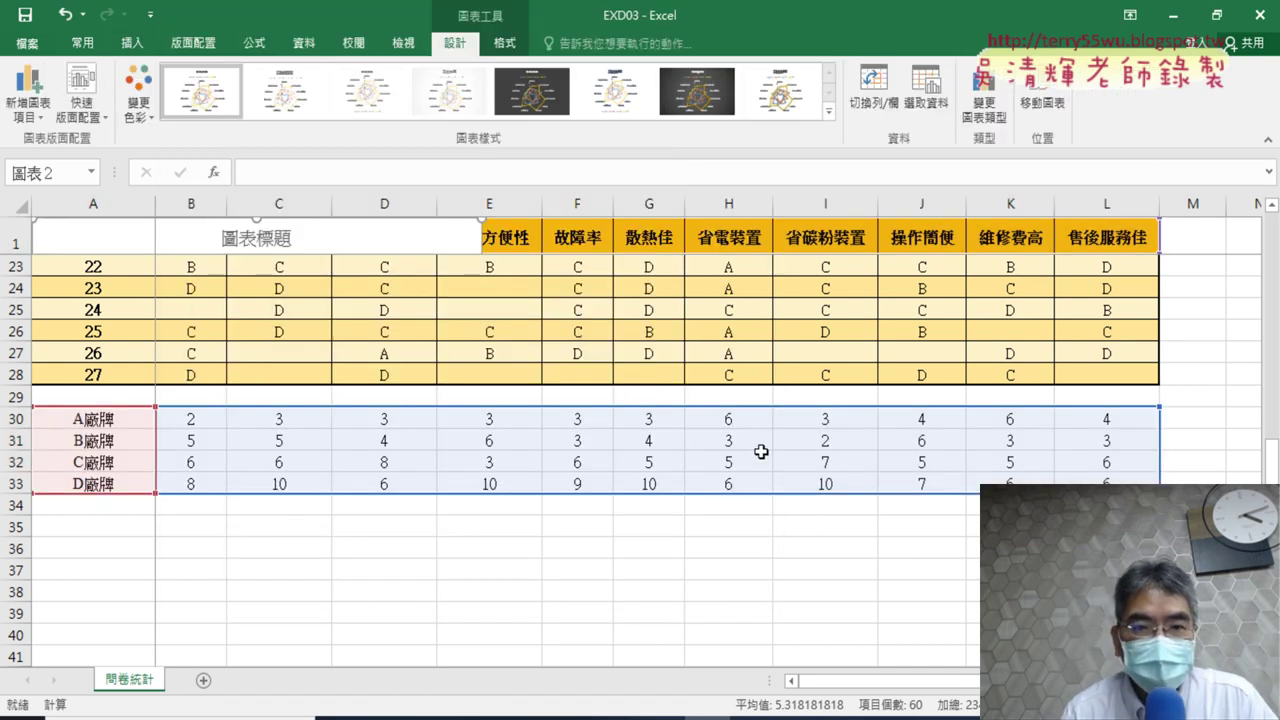
pyautogui.click(780, 92)
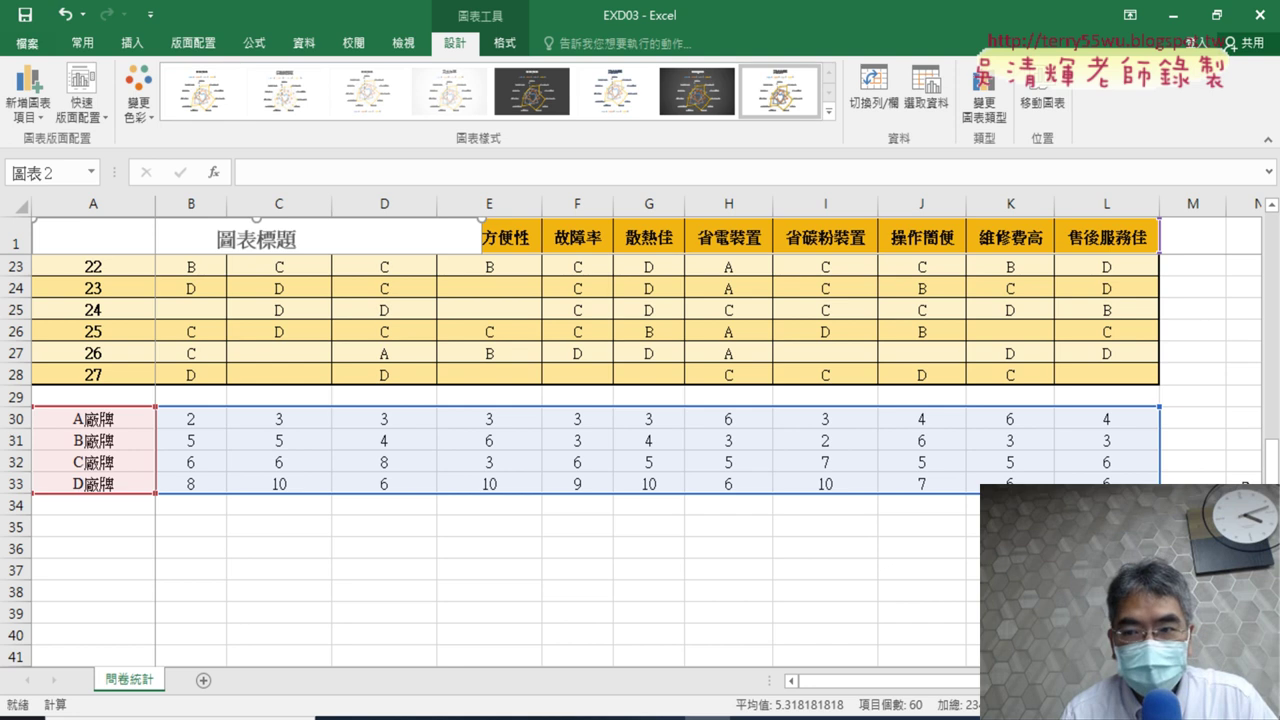
pyautogui.moveTo(1271, 462); pyautogui.dragTo(1271, 240)
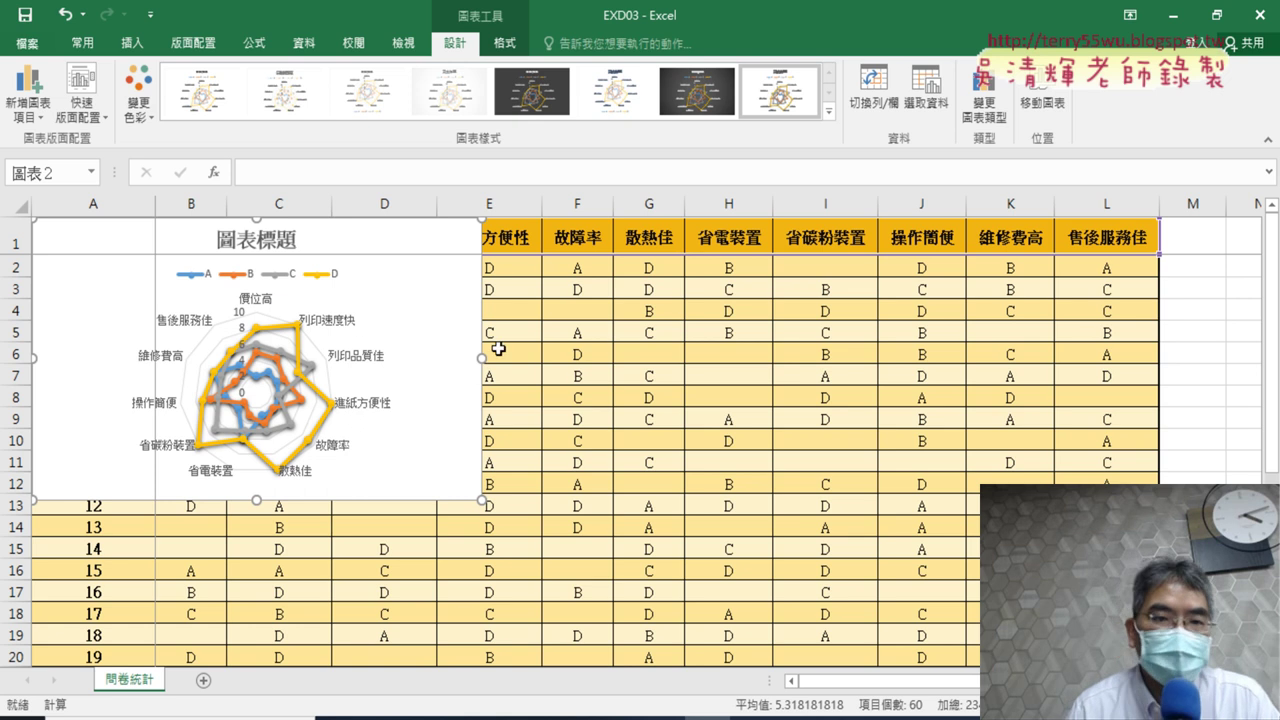
# Move the chart onto a new sheet named 雷達圖, then switch to the exam PDF.
pyautogui.click(1042, 98)
pyautogui.click(663, 267)
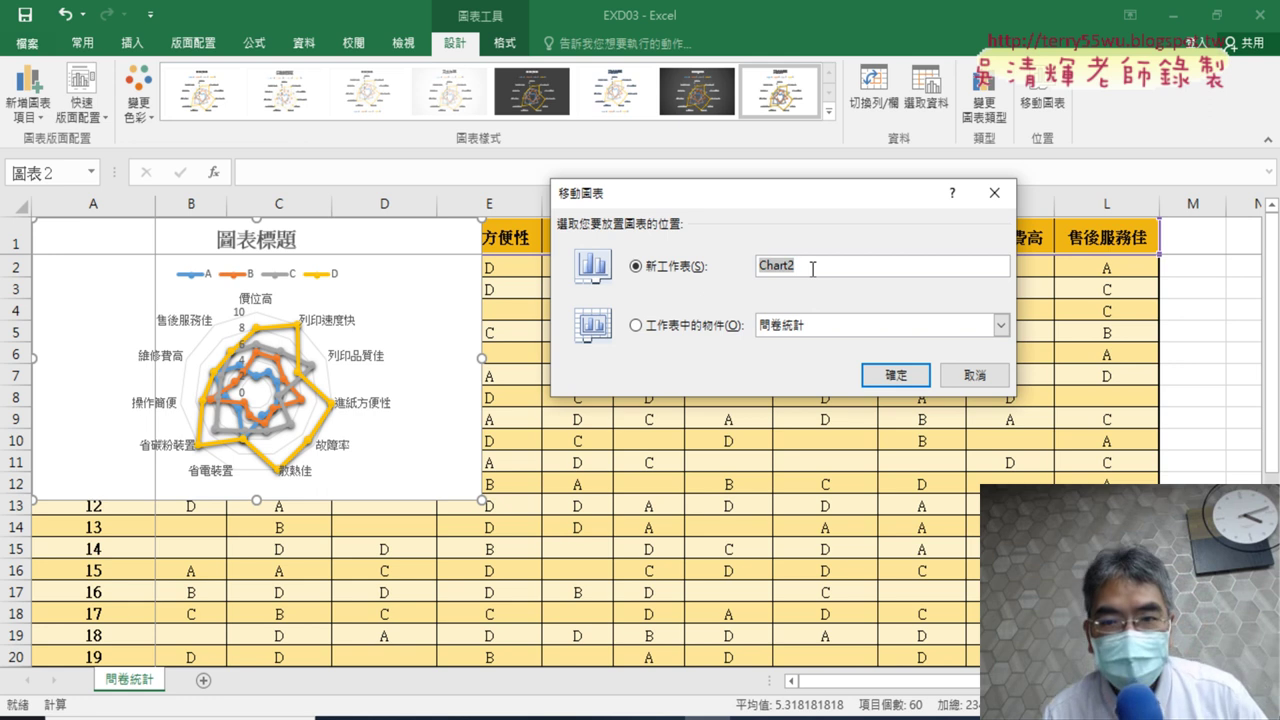
pyautogui.write('ㄌ')
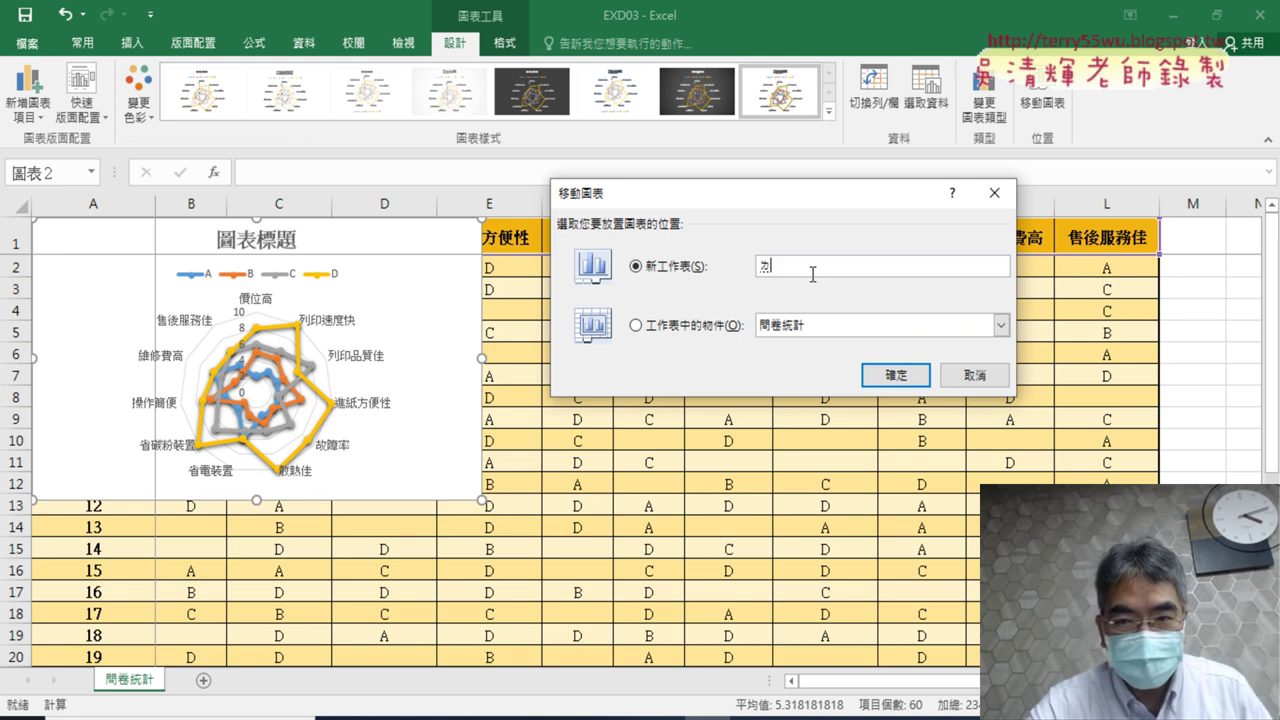
pyautogui.write('ㄟˋ')
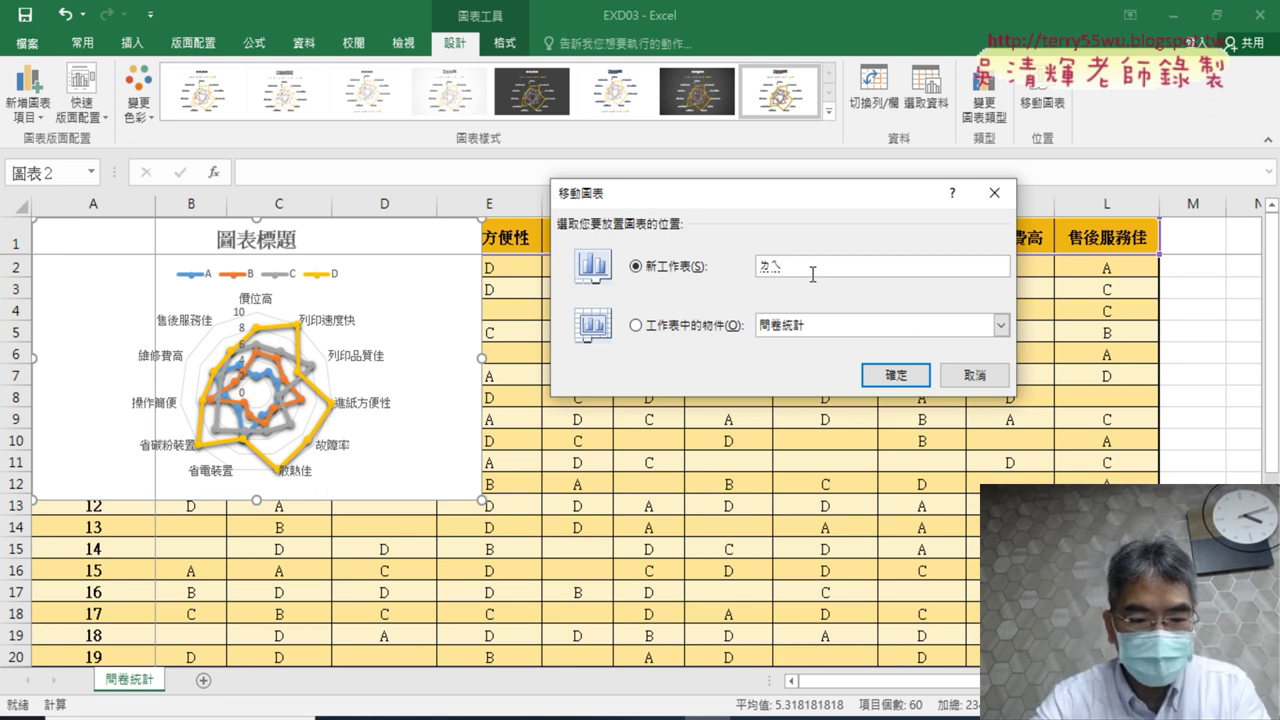
pyautogui.write('類達')
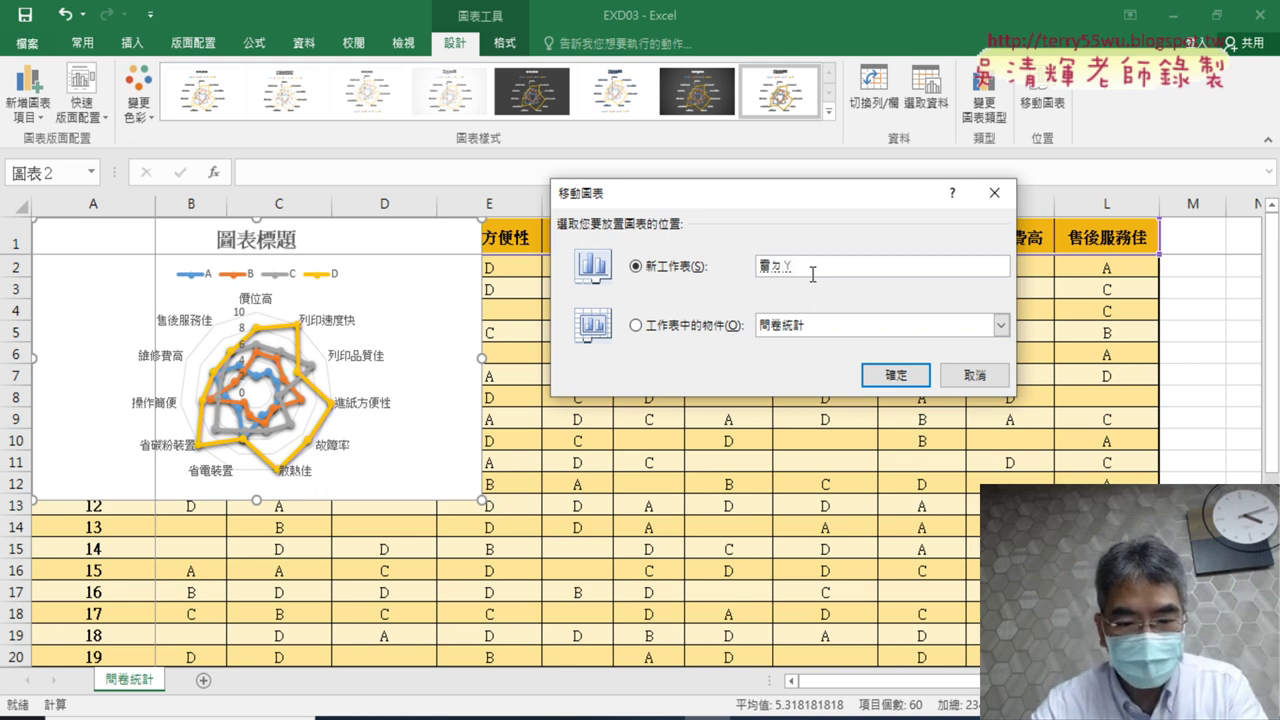
pyautogui.write('圖')
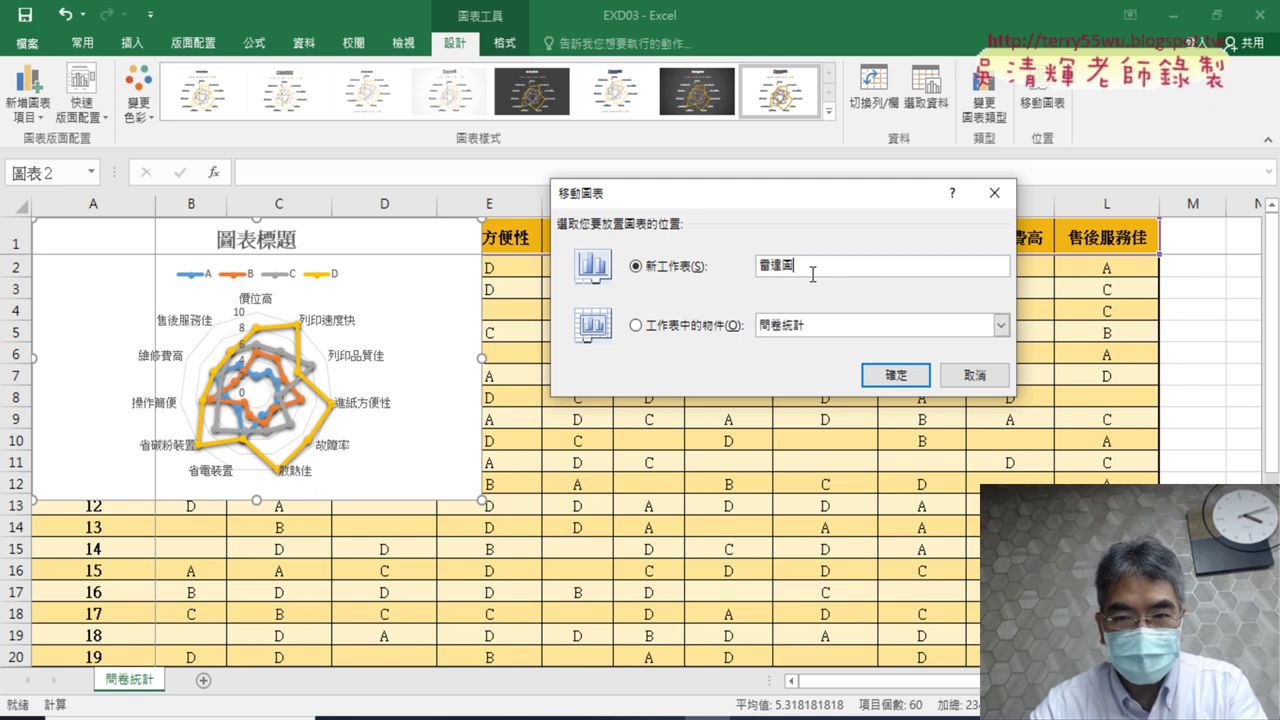
pyautogui.press('Return')
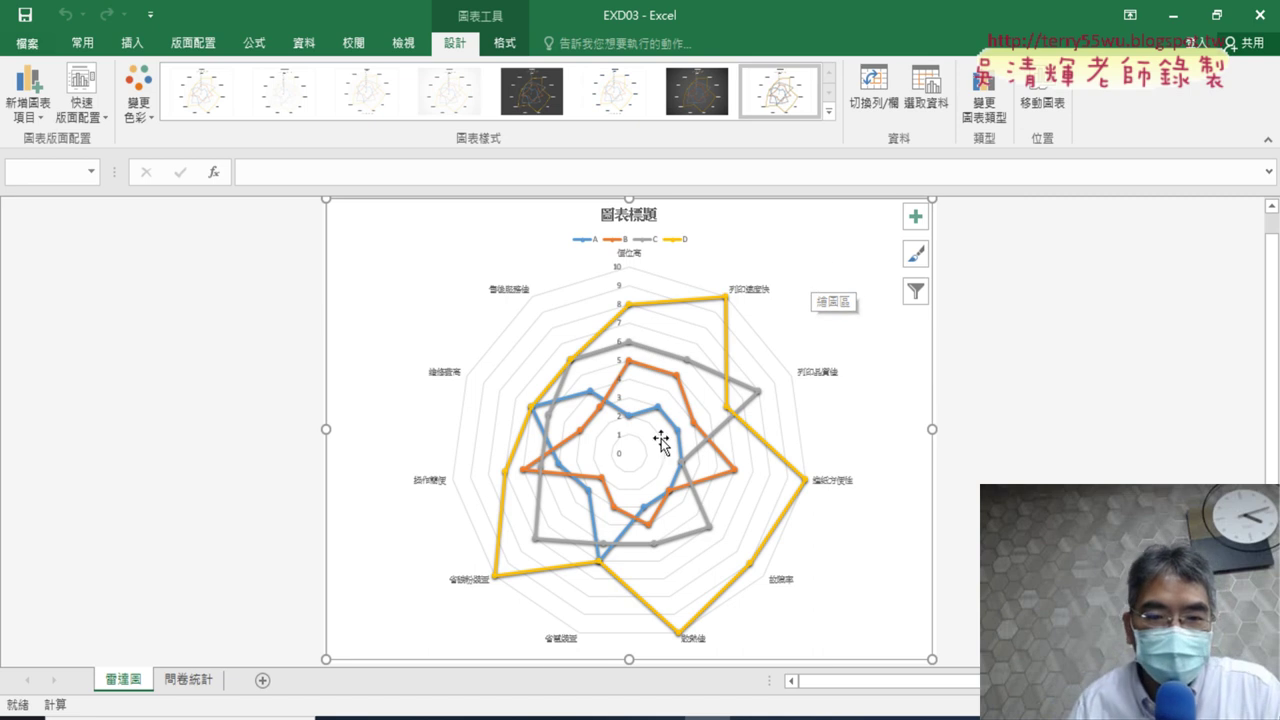
pyautogui.click(408, 719)
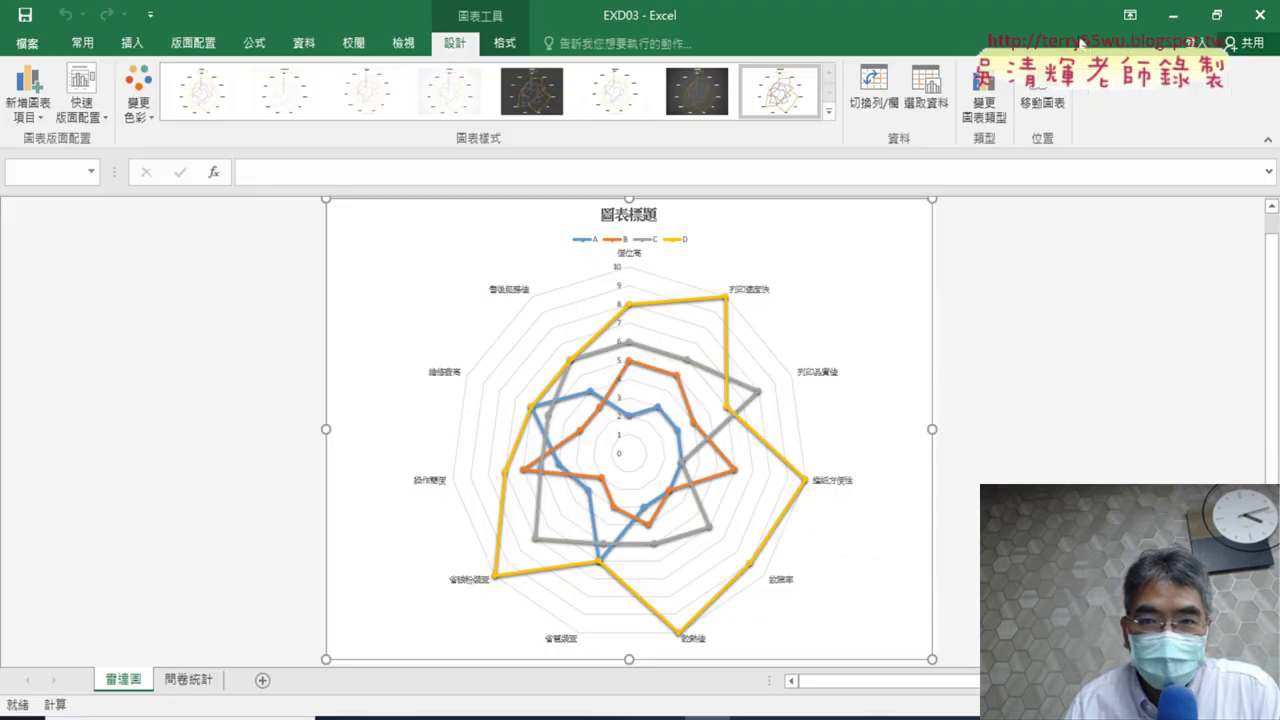
# Read the PDF's chart requirements in items 2 and 3, then return to Excel's 問卷統計 sheet.
pyautogui.click(1173, 15)
pyautogui.click(770, 97)
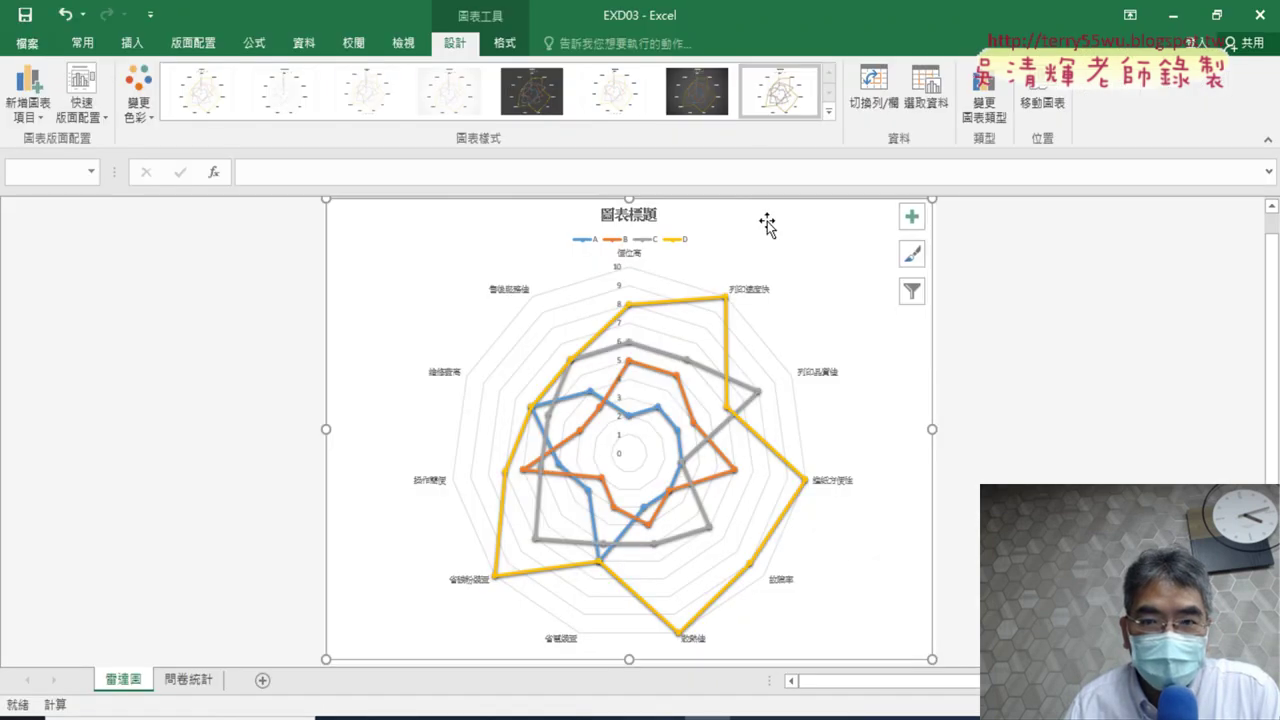
pyautogui.click(408, 719)
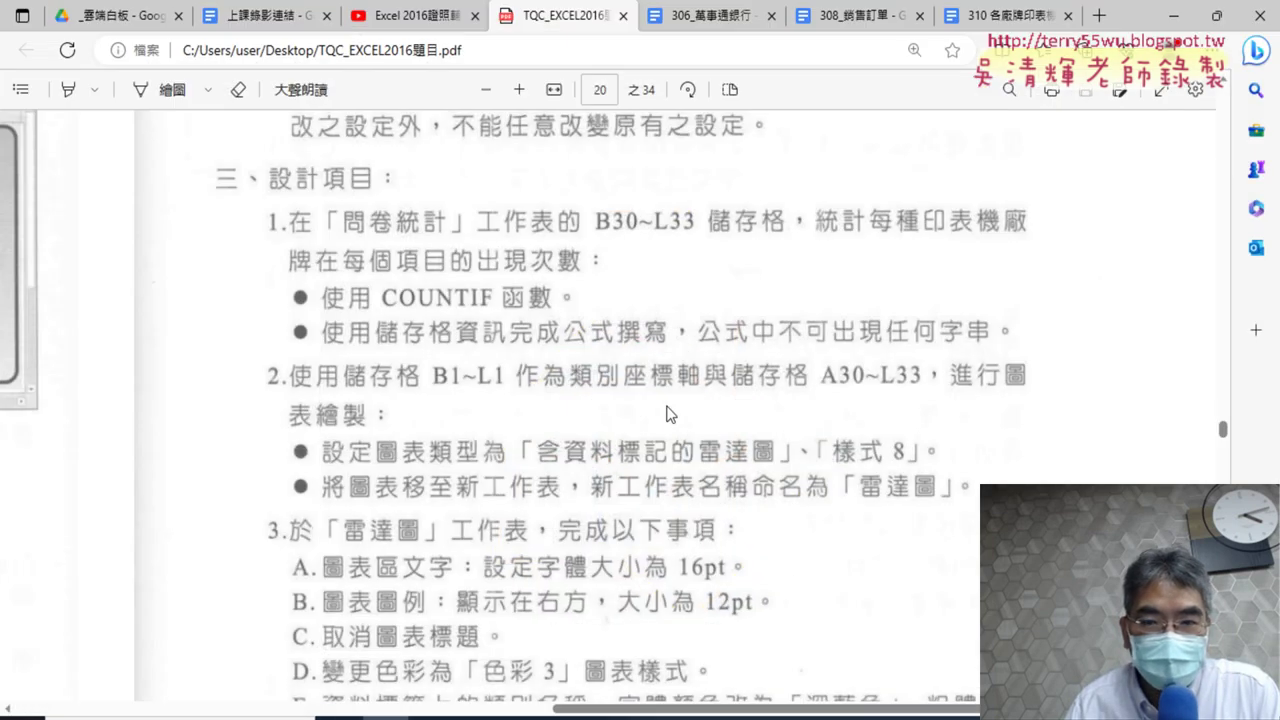
pyautogui.scroll(-1, 660, 515)
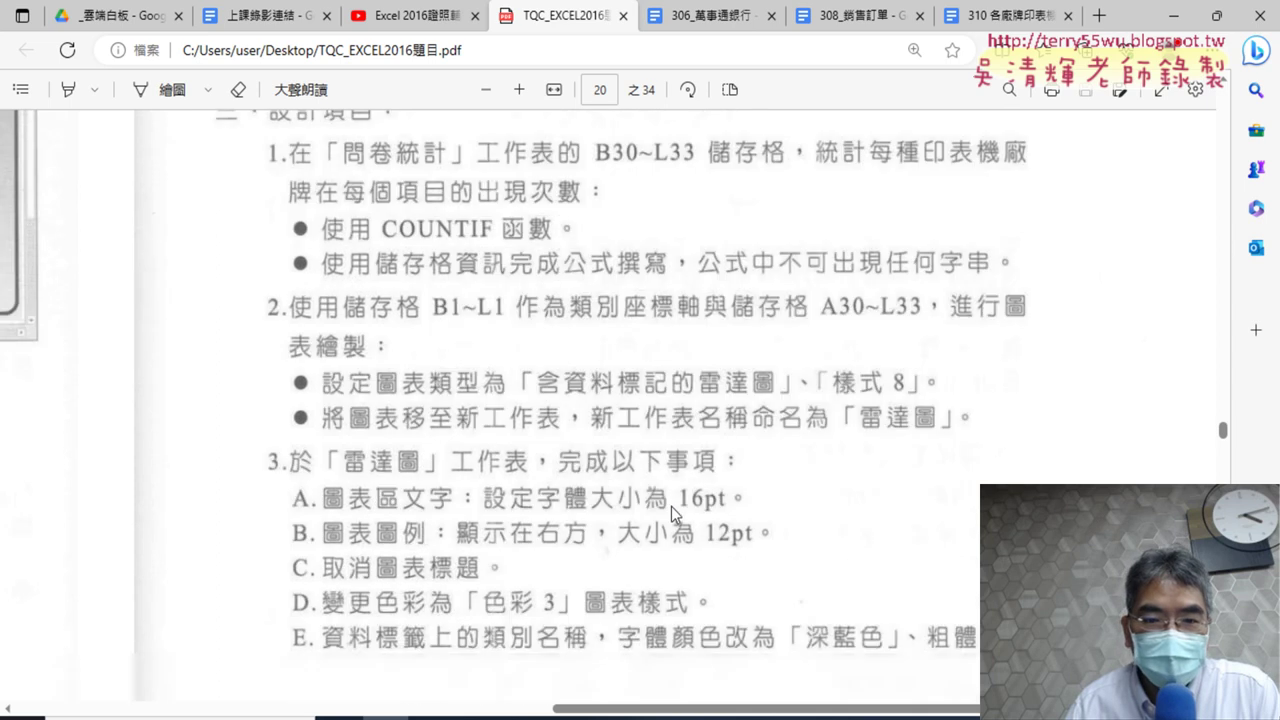
pyautogui.scroll(-2, 671, 506)
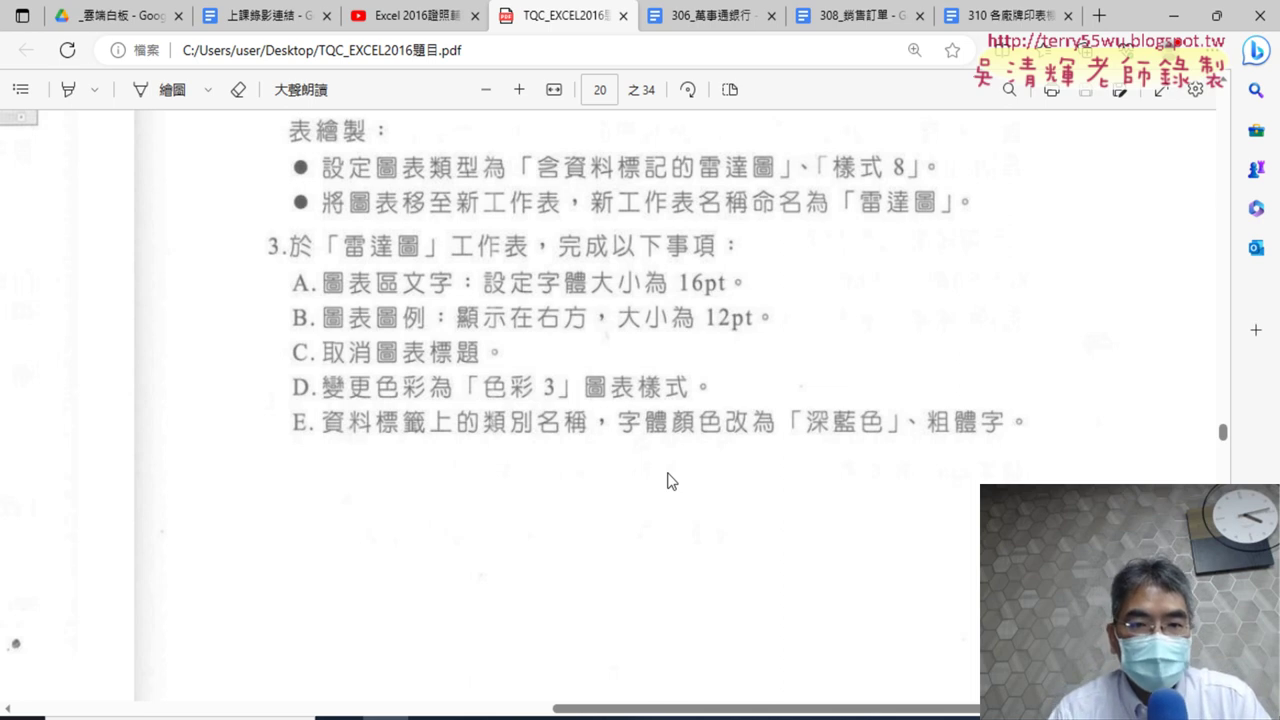
pyautogui.scroll(2, 639, 424)
pyautogui.scroll(1, 641, 422)
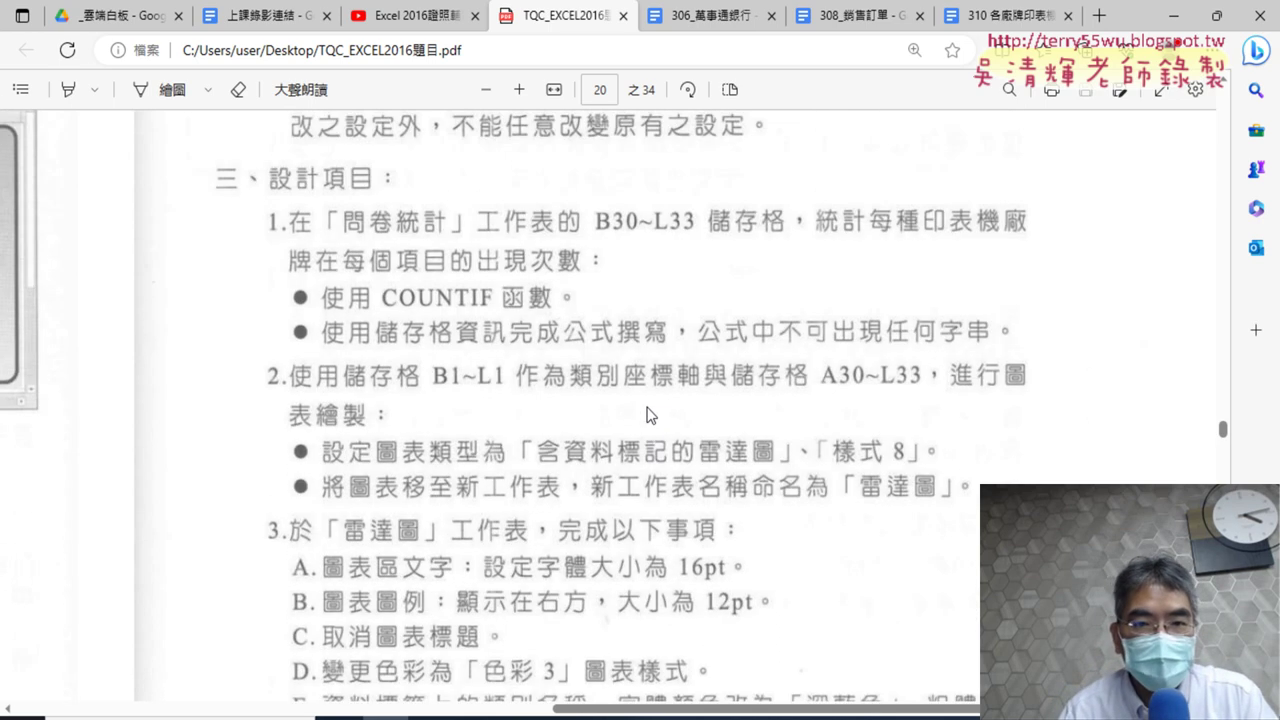
pyautogui.scroll(2, 648, 415)
pyautogui.scroll(-1, 655, 420)
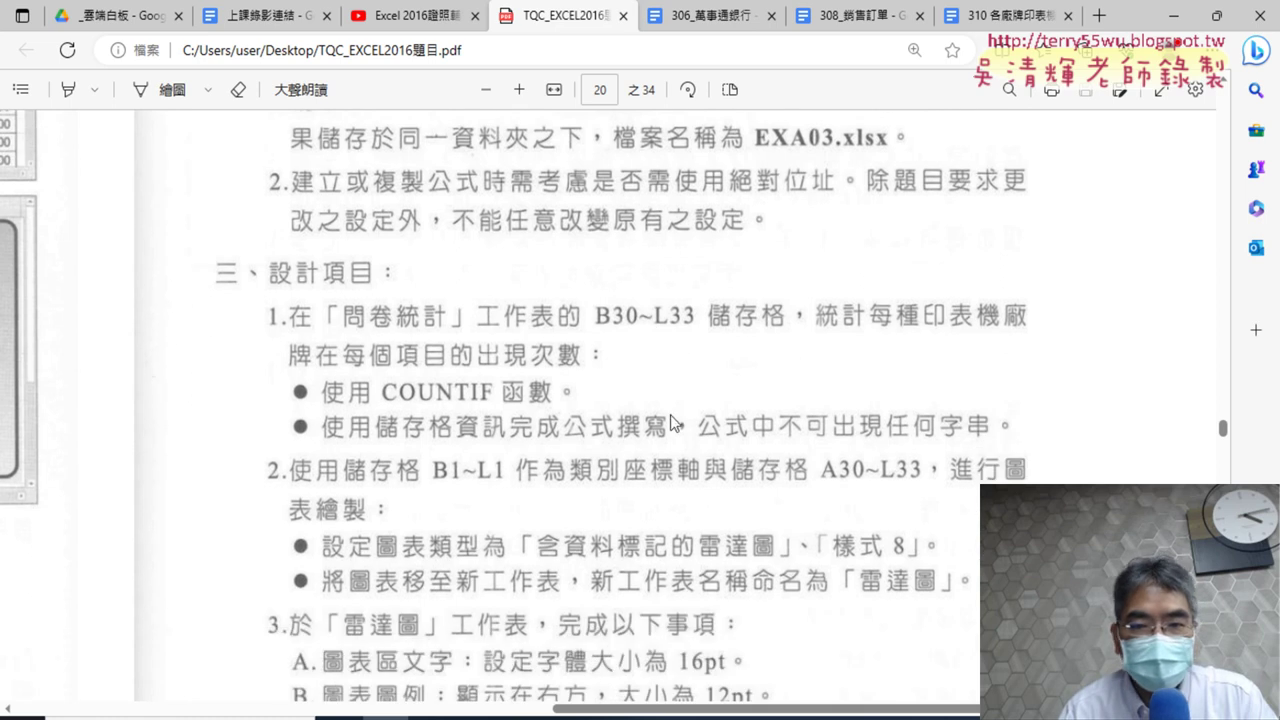
pyautogui.scroll(-1, 660, 428)
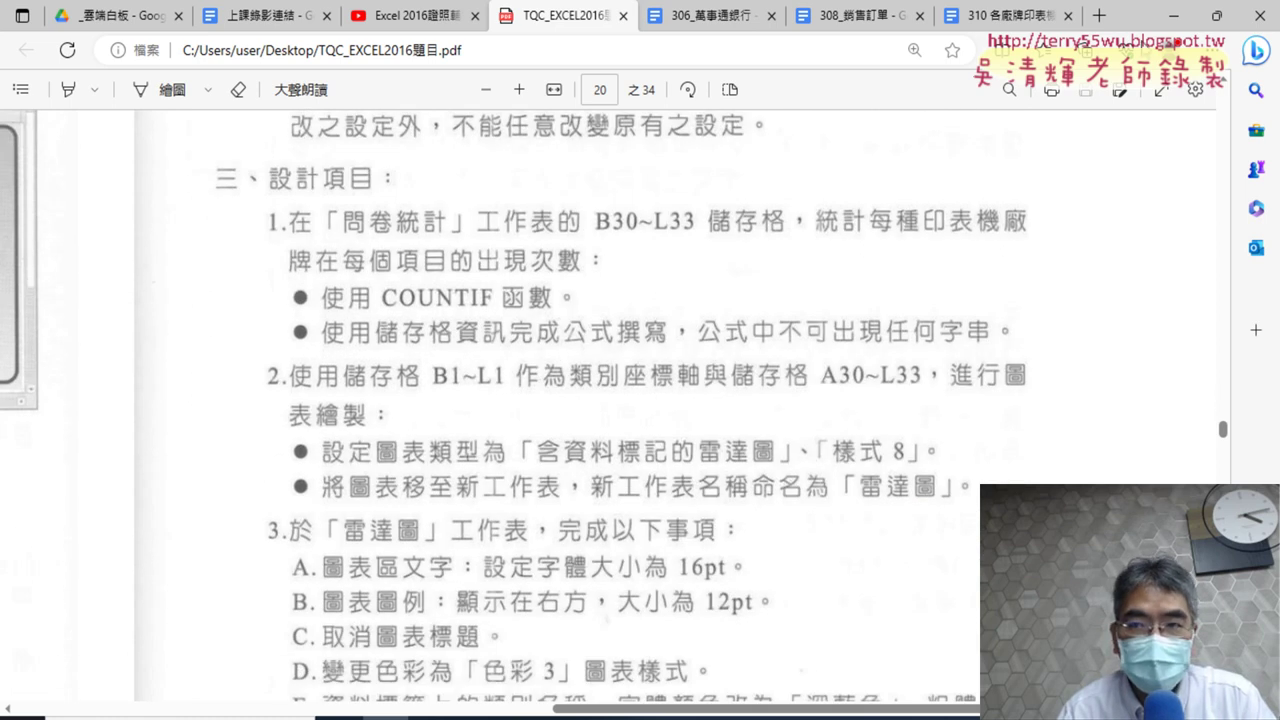
pyautogui.click(1158, 22)
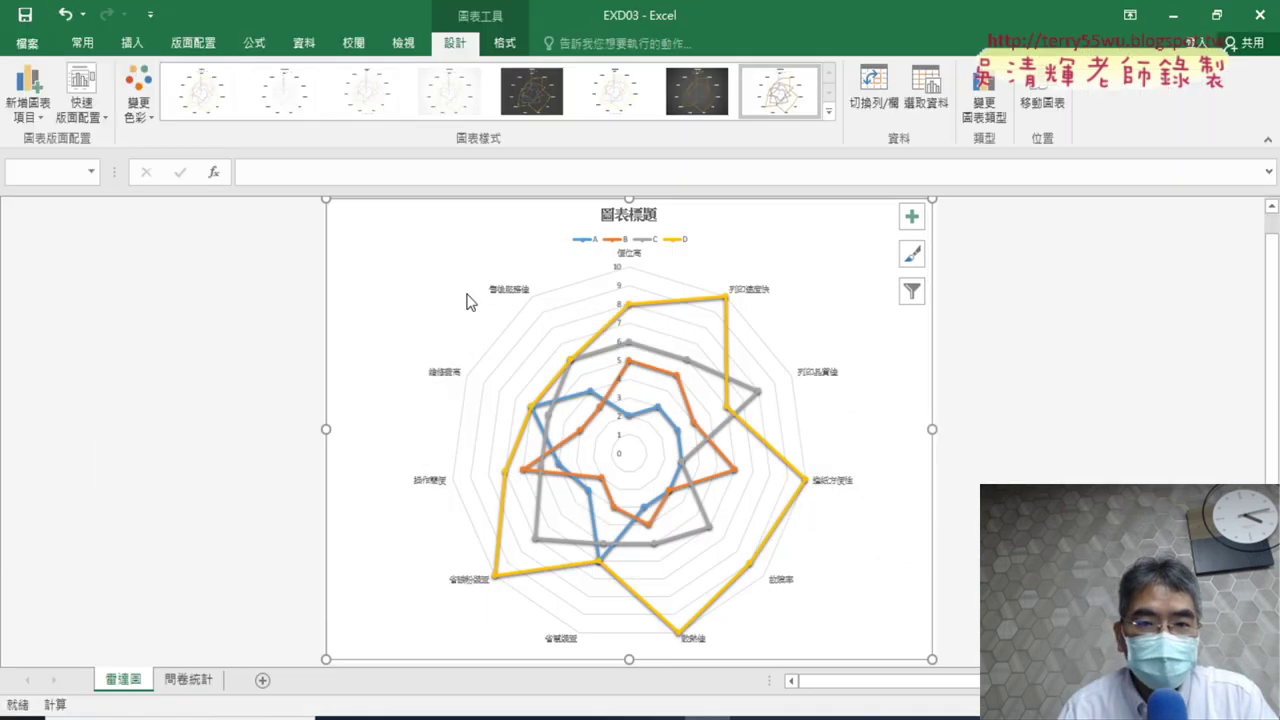
pyautogui.click(196, 683)
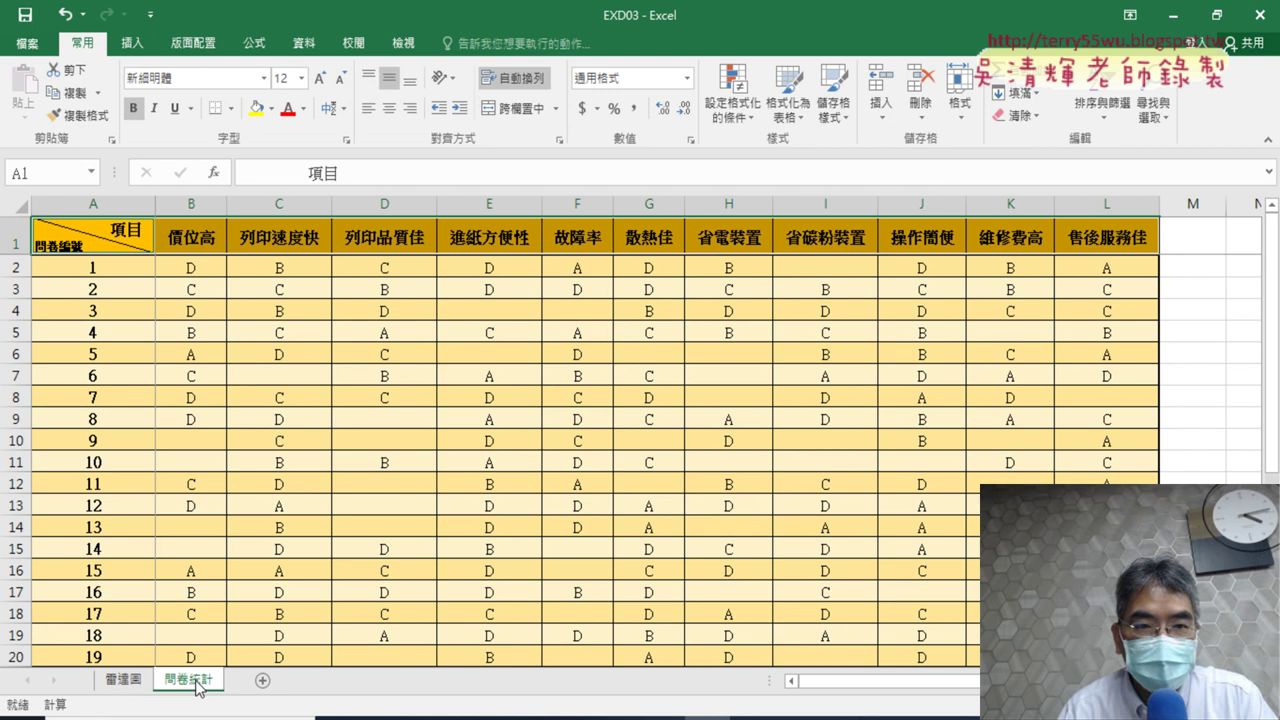